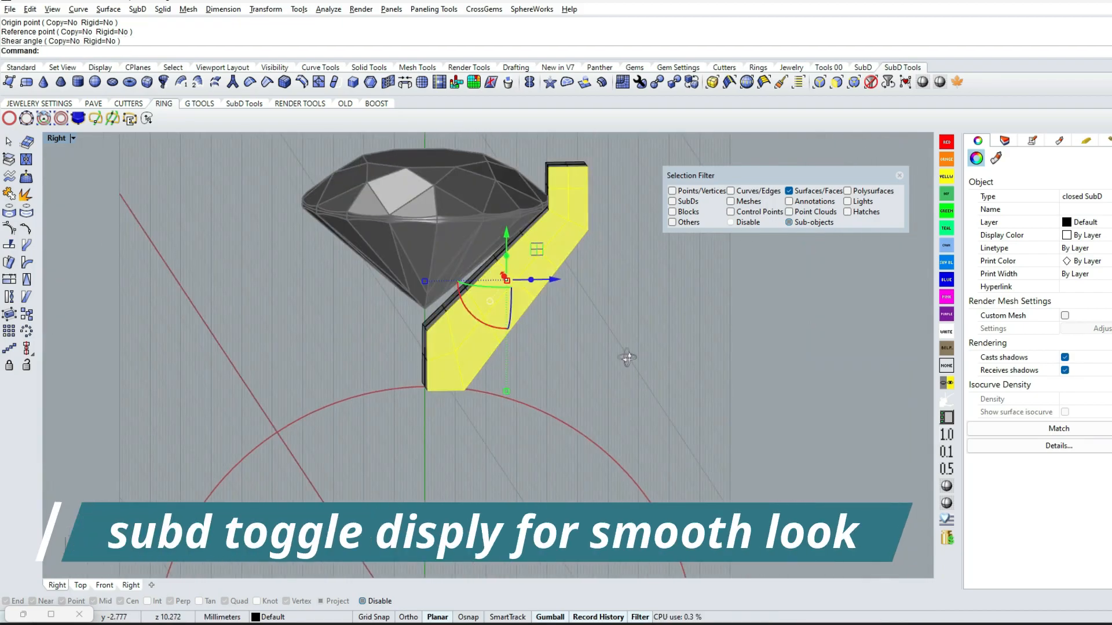
End the pending Shear command and switch the SubD display from flat to smooth, closing the selection filter
key("Escape")
left_click(712, 83)
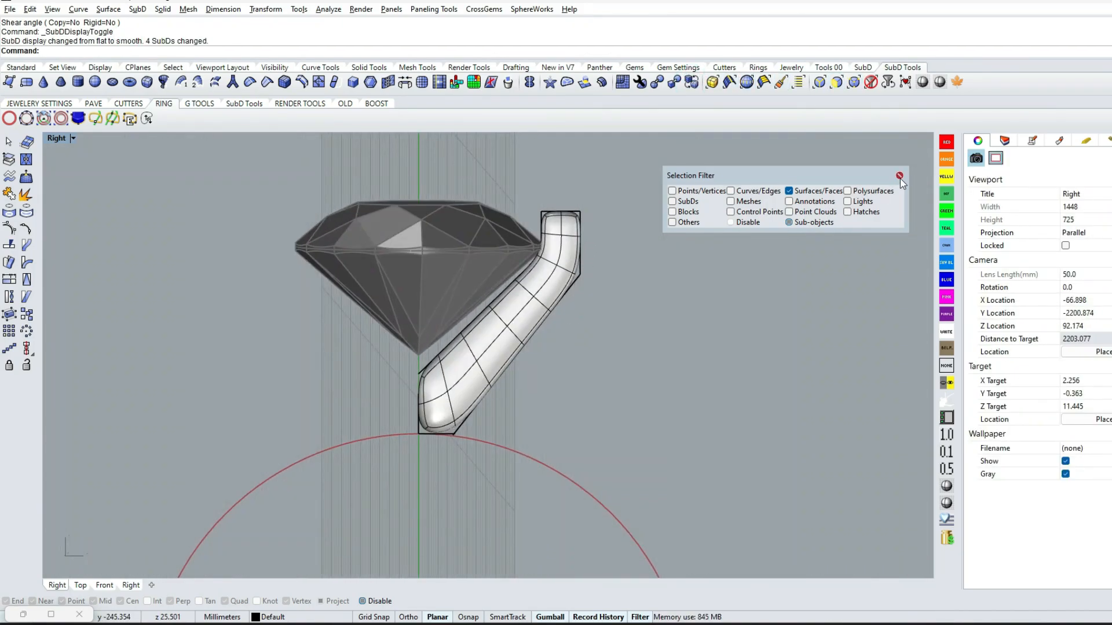
left_click(900, 175)
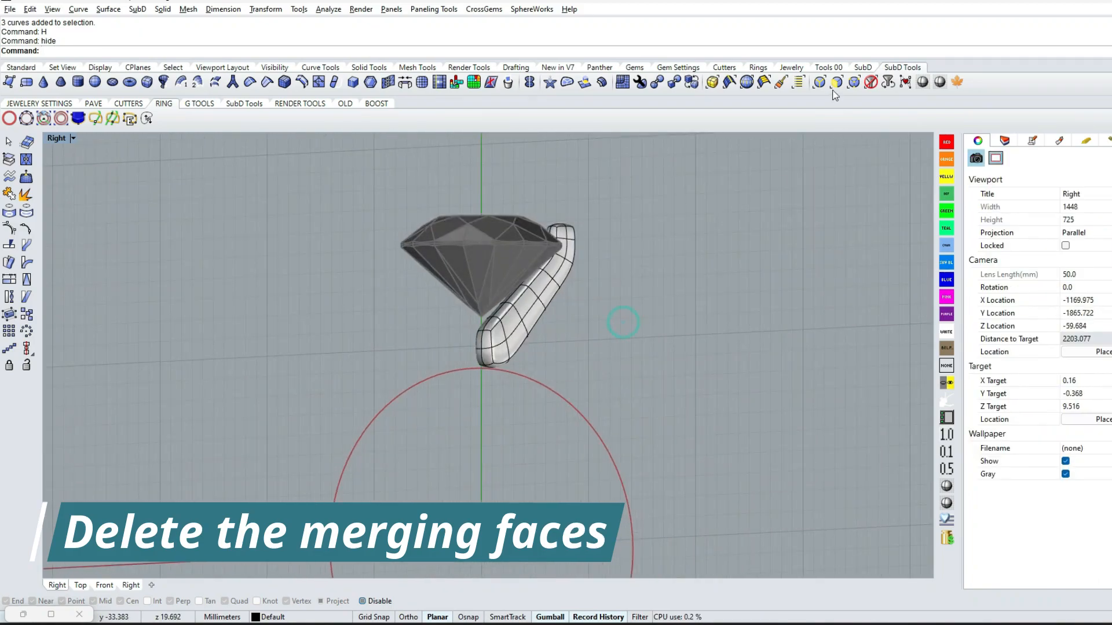
Delete the four merging faces at the prong SubD's base on the central axis, using the SubD face filter
left_click(836, 83)
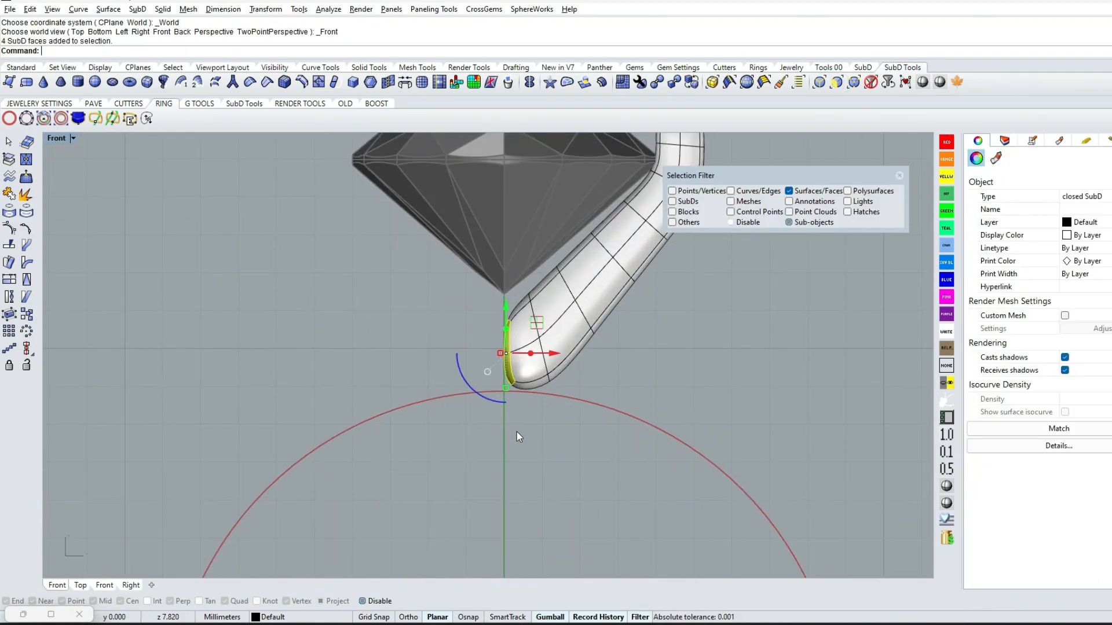
key("Delete")
left_click(899, 176)
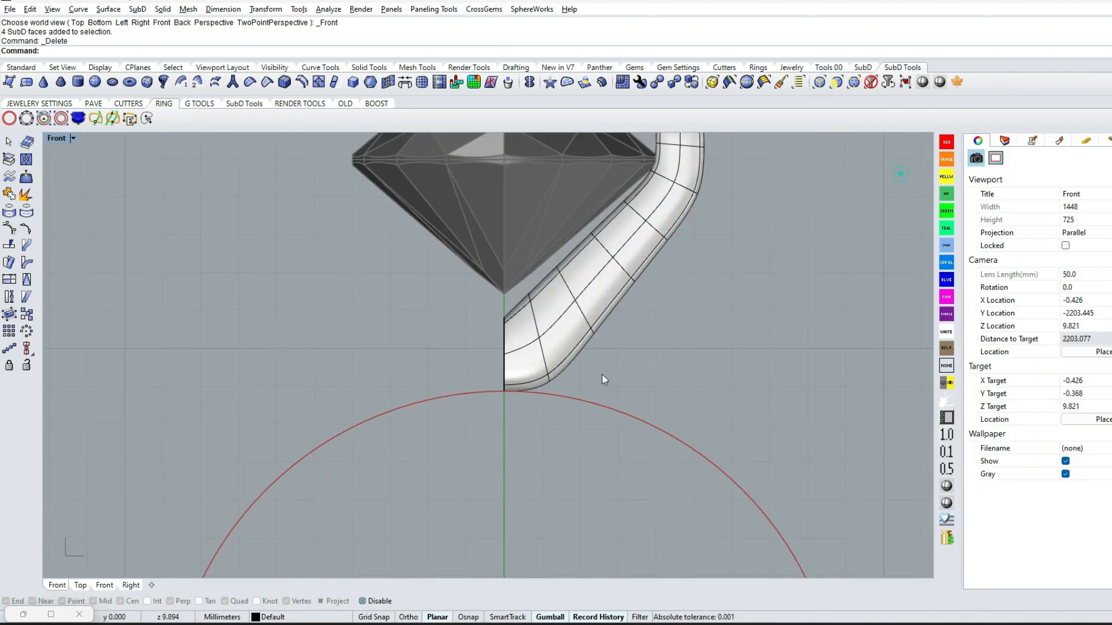
Try reflecting the open prong SubD across the origin (0) in the top view
scroll(682, 344, "down", 4)
right_click_drag(682, 344, 593, 406)
left_click(525, 374)
right_click_drag(446, 412, 460, 383)
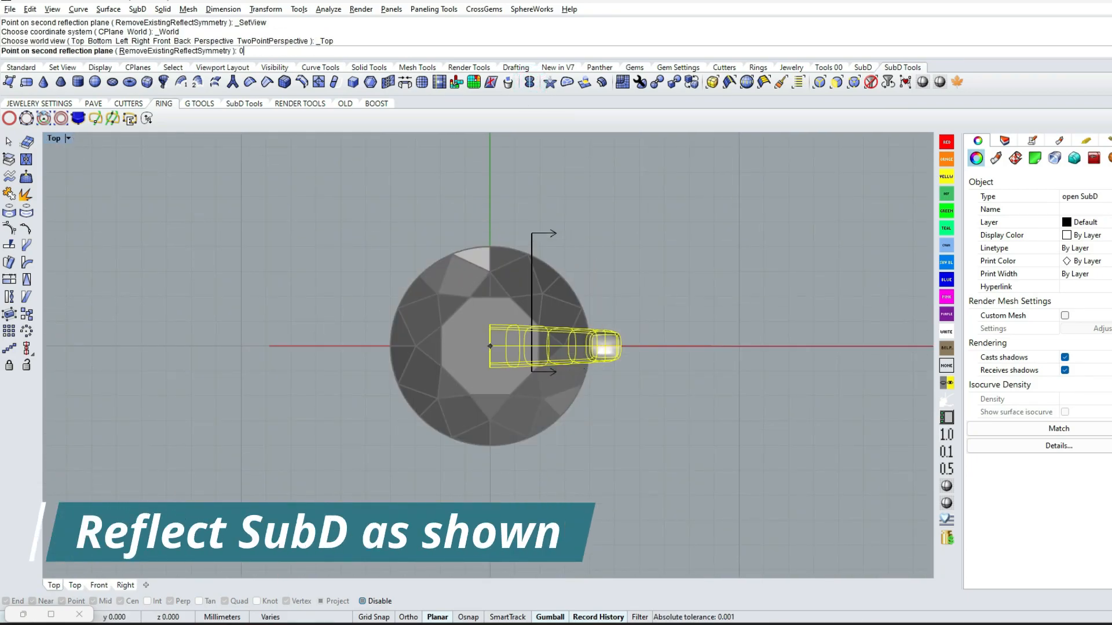
key("Return")
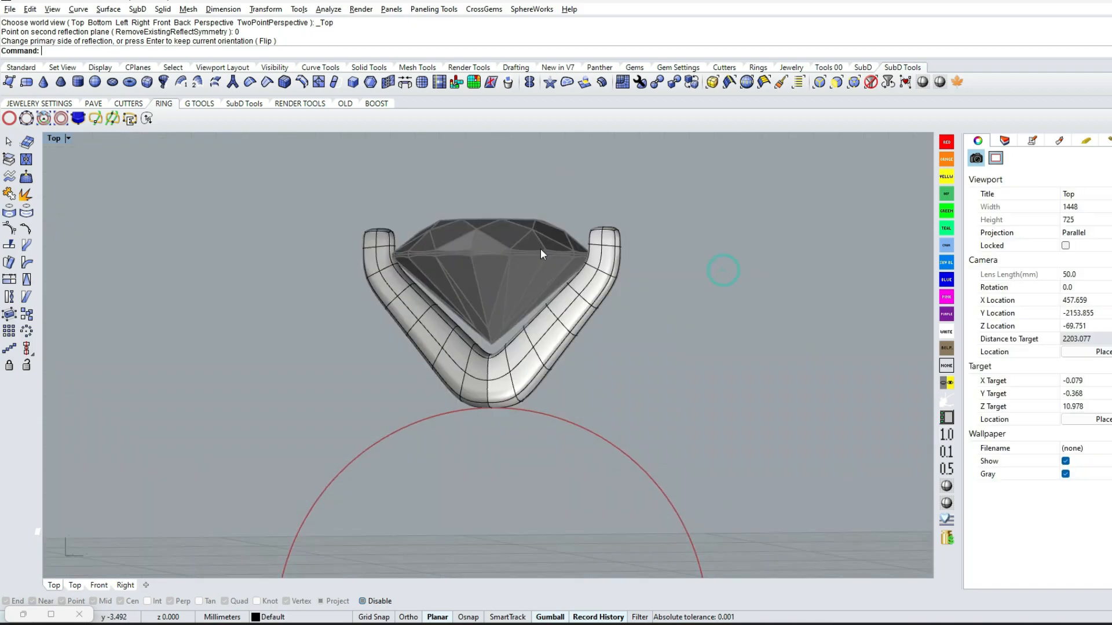
Copy the reflected prong SubD, hide the original and paste the duplicate in place
left_click(561, 312)
key("ctrl+c")
key("ctrl+h")
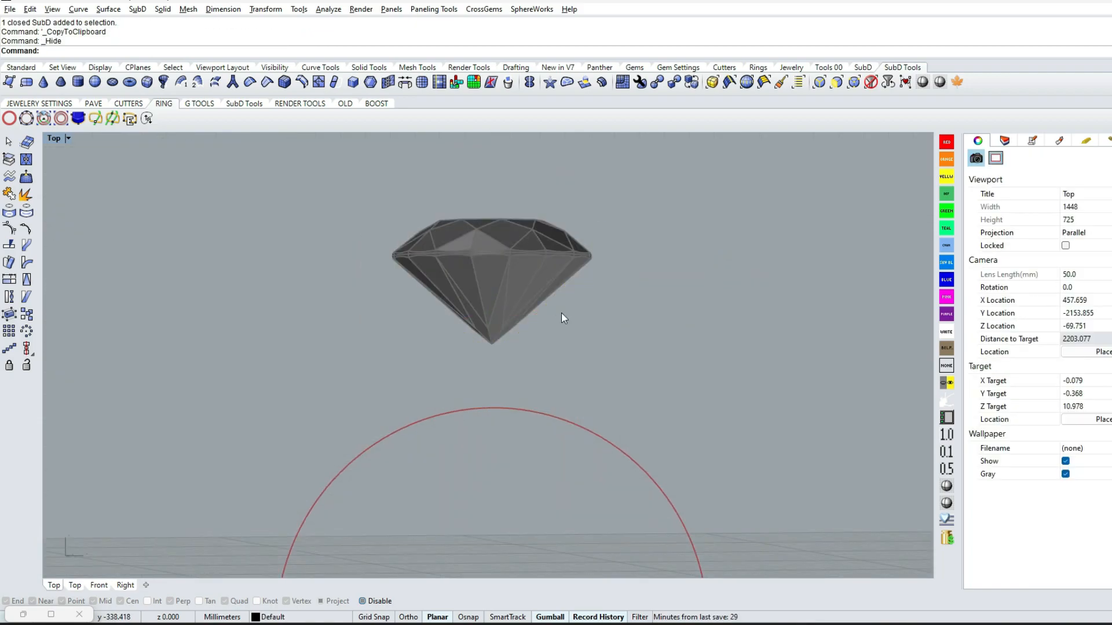
key("ctrl+v")
right_click_drag(561, 312, 625, 384)
Remove the reflection symmetry from the pasted prong SubD
left_click(632, 362)
left_click(577, 320)
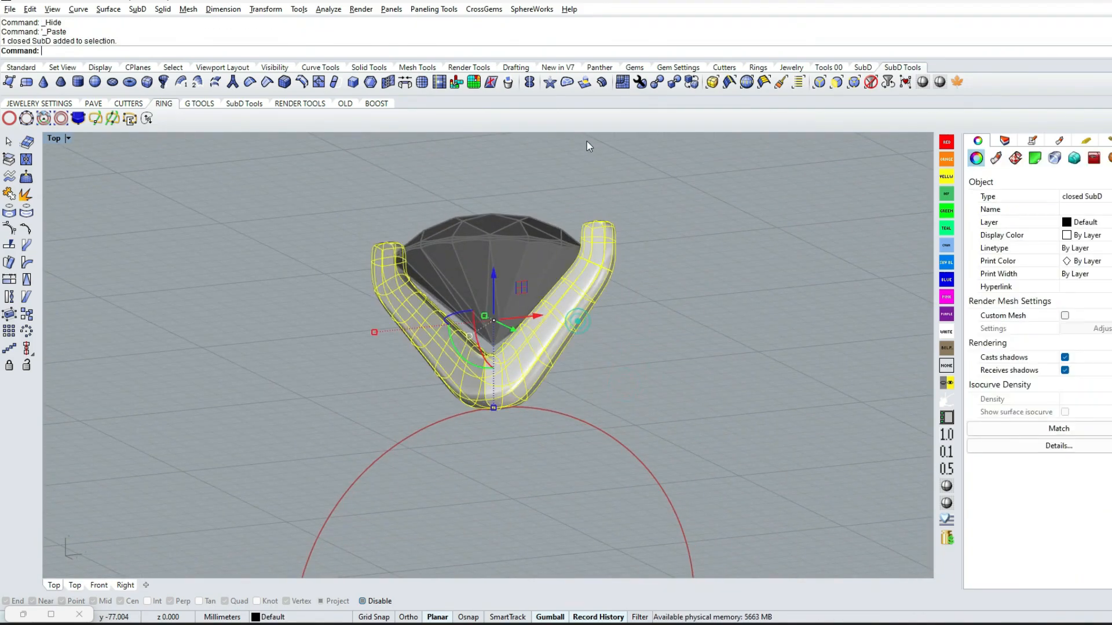
right_click(529, 82)
left_click(709, 302)
Duplicate the prong pair in the top view and rotate the copy 90 degrees about the origin
left_click(560, 338)
key("ctrl+F1")
key("ctrl+c")
key("ctrl+v")
type("r")
key("Return")
type("0 90")
key("Return")
left_click(660, 331)
right_click_drag(675, 332, 672, 264)
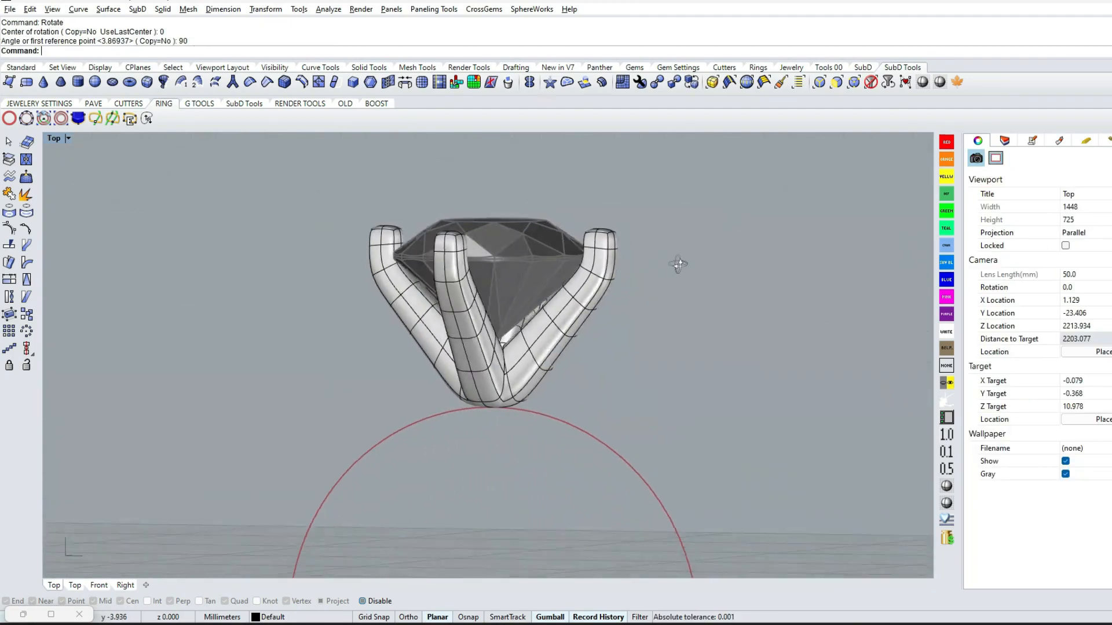
Undo the rotated copy, the hidden original and the reflection, back to the open half prong
key("ctrl+z")
key("ctrl+z")
key("ctrl+z")
key("ctrl+z")
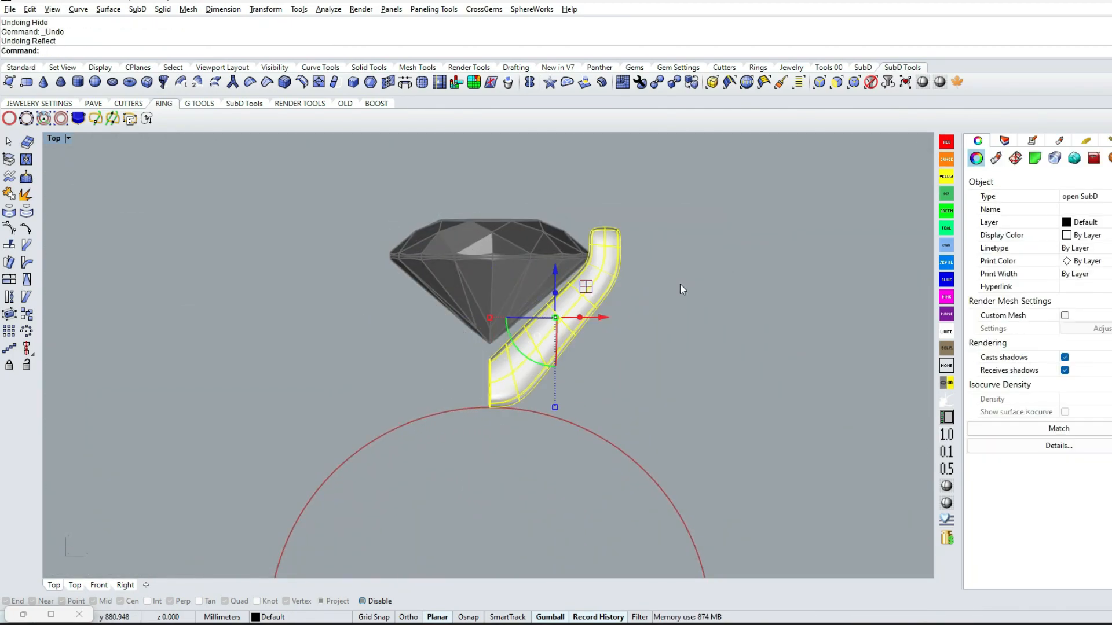
Show the half prong's control points in the front view and reshape its inner side around the gem's girdle
key("ctrl+F2")
scroll(597, 232, "up", 6)
right_click_drag(597, 232, 590, 343)
key("F10")
scroll(585, 350, "up", 10)
left_click_drag(534, 362, 578, 400)
scroll(577, 384, "down", 6)
left_click_drag(591, 349, 572, 318)
scroll(562, 385, "up", 6)
left_click_drag(552, 384, 583, 483)
left_click_drag(597, 446, 626, 408)
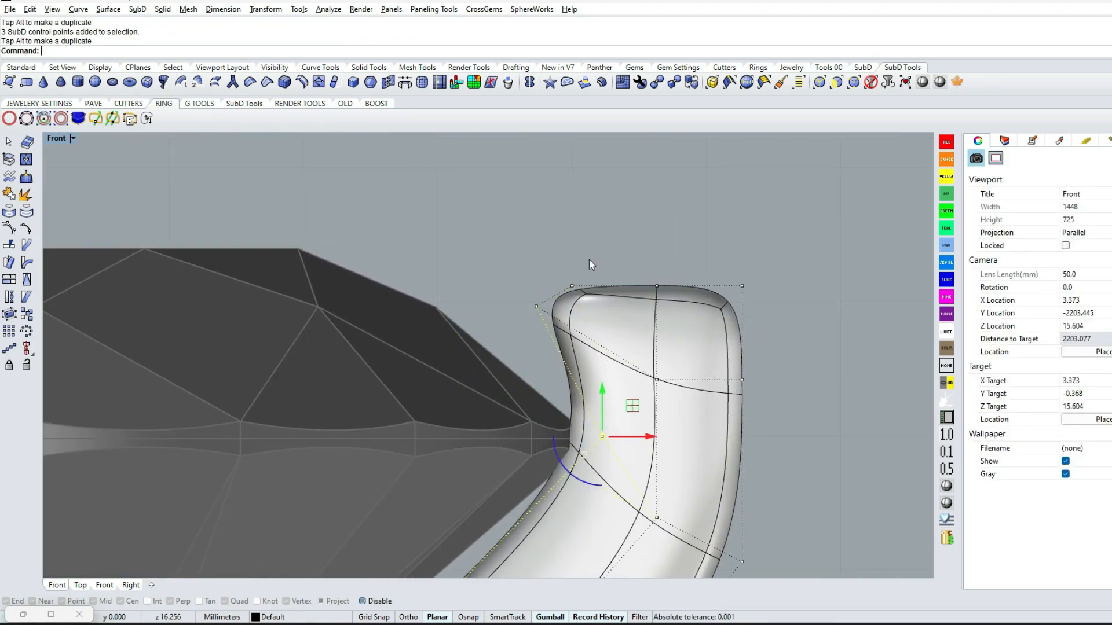
Move the prong tip's upper and inner control points to form a rounded claw leaning over the gem
left_click_drag(599, 238, 578, 204)
left_click_drag(518, 283, 557, 325)
left_click_drag(567, 275, 539, 349)
left_click_drag(633, 248, 676, 307)
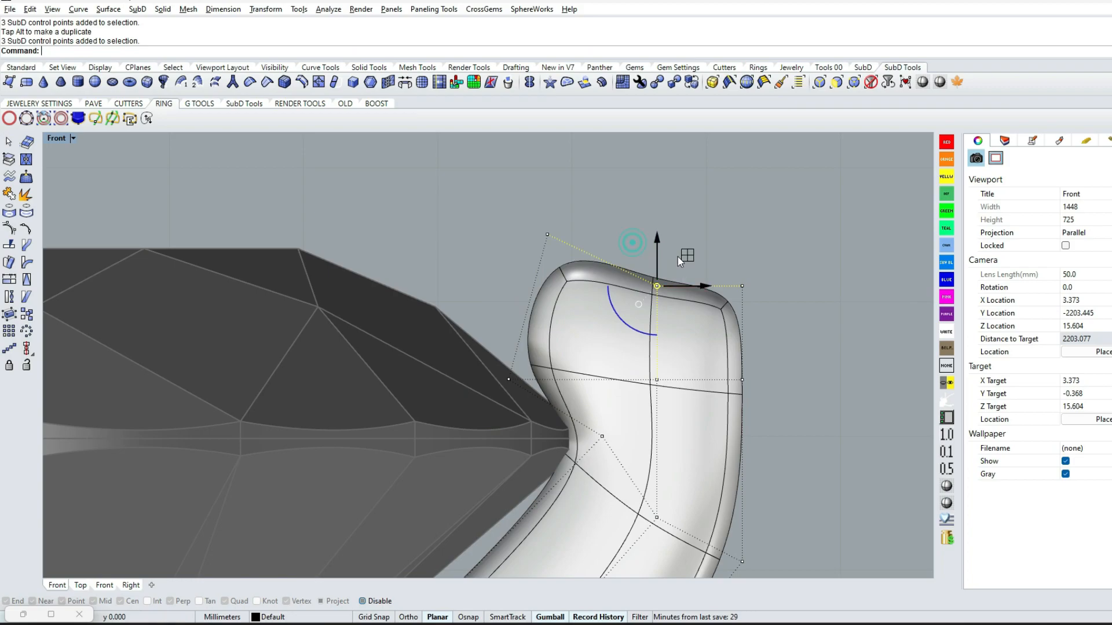
left_click_drag(687, 255, 683, 202)
left_click_drag(724, 249, 766, 313)
left_click_drag(772, 256, 750, 256)
Adjust the outer and middle control points below the prong tip to smooth the prong's bend
scroll(741, 320, "down", 6)
scroll(750, 441, "up", 4)
left_click_drag(703, 406, 766, 483)
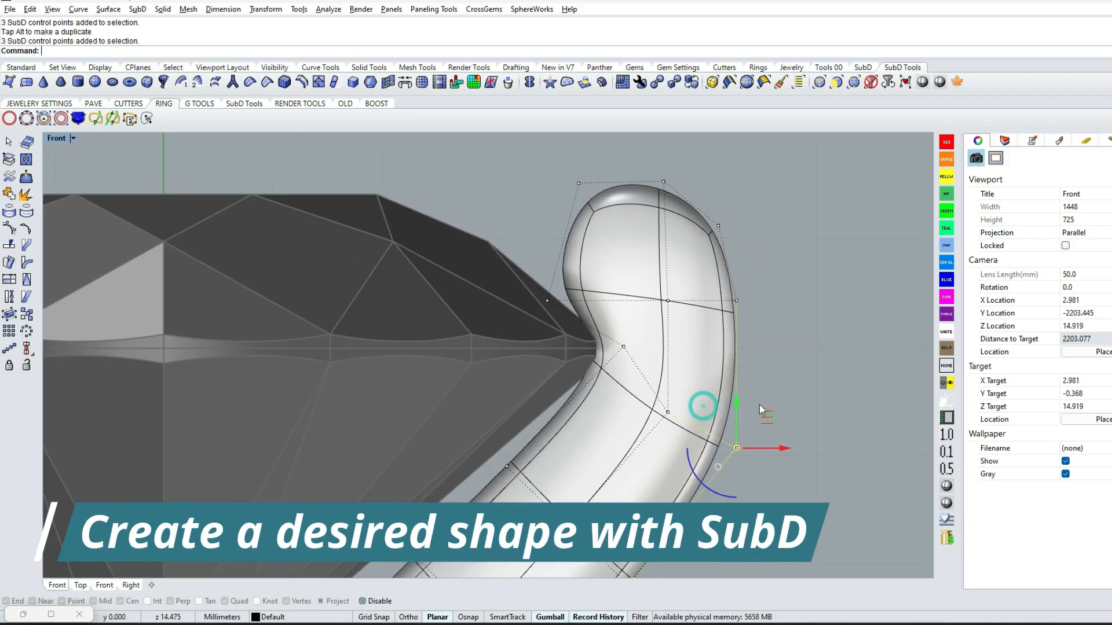
left_click_drag(772, 256, 772, 256)
left_click_drag(650, 366, 694, 437)
left_click_drag(693, 382, 701, 339)
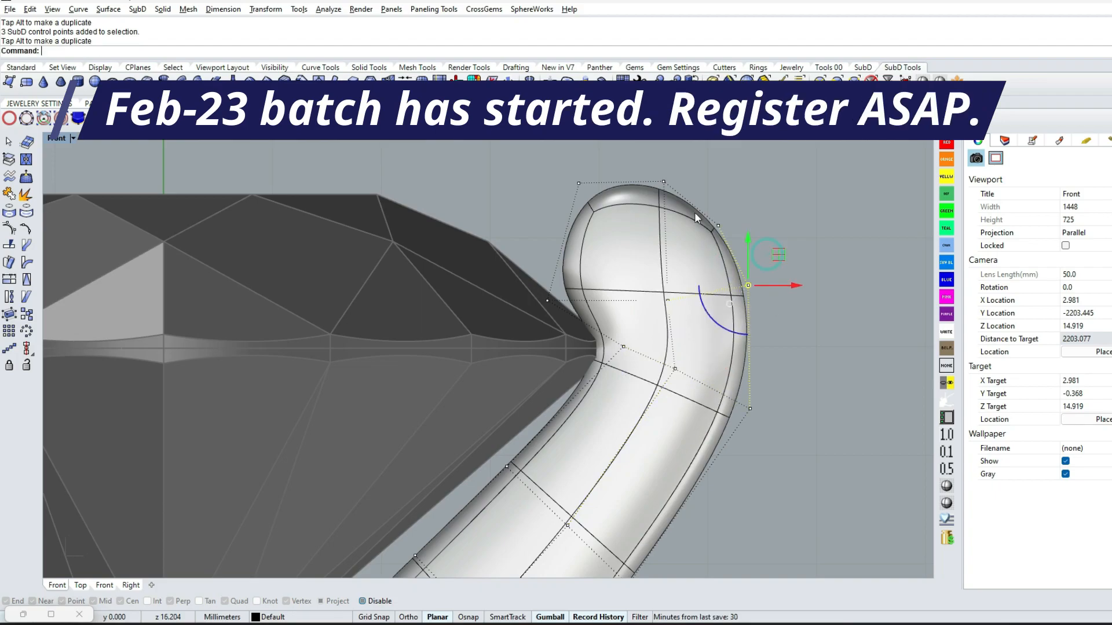
Refine the control points along the outer and top edge of the prong tip to round it off
scroll(700, 217, "down", 2)
left_click_drag(705, 190, 729, 244)
left_click_drag(745, 192, 746, 187)
scroll(741, 238, "down", 4)
scroll(641, 200, "up", 4)
left_click_drag(638, 179, 679, 186)
scroll(712, 232, "down", 10)
scroll(696, 384, "up", 4)
scroll(721, 321, "down", 4)
Reflect the reshaped half prong across the origin (0) in the top view, keeping the current orientation
left_click(602, 392)
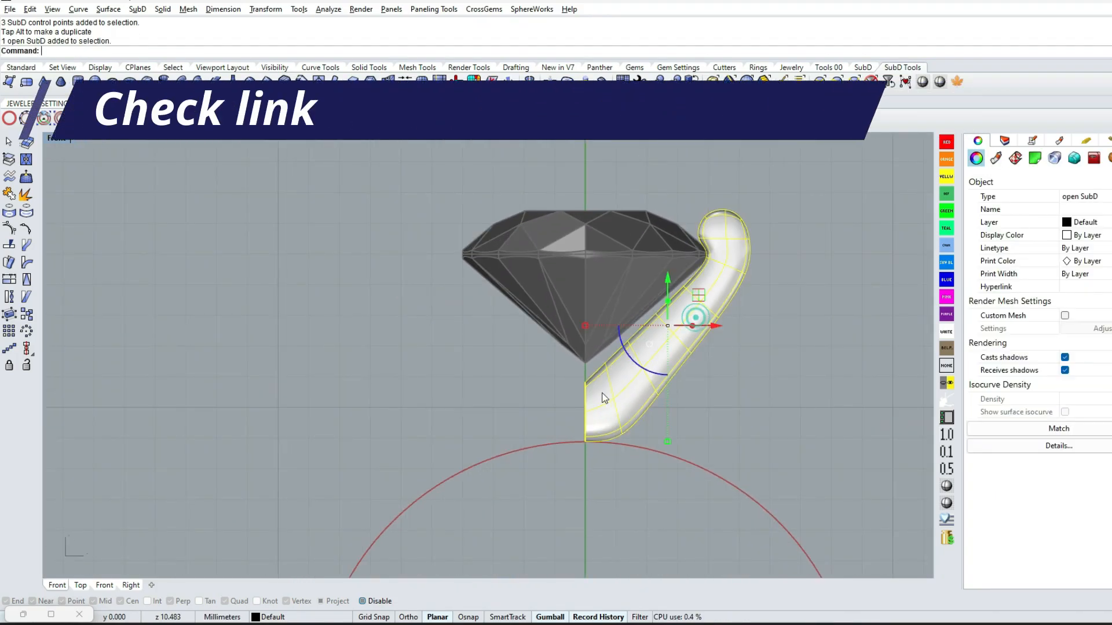
key("ctrl+F1")
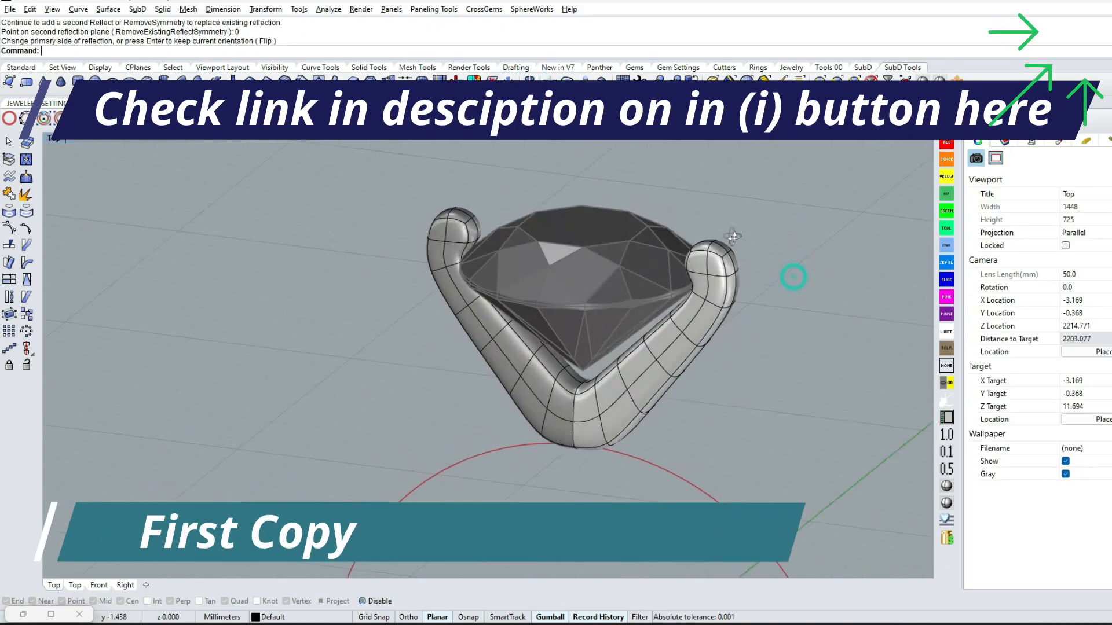
left_click(789, 273)
Copy the full prong SubD to the clipboard, hide the original and paste the duplicate
key("ctrl+c")
key("ctrl+h")
key("ctrl+v")
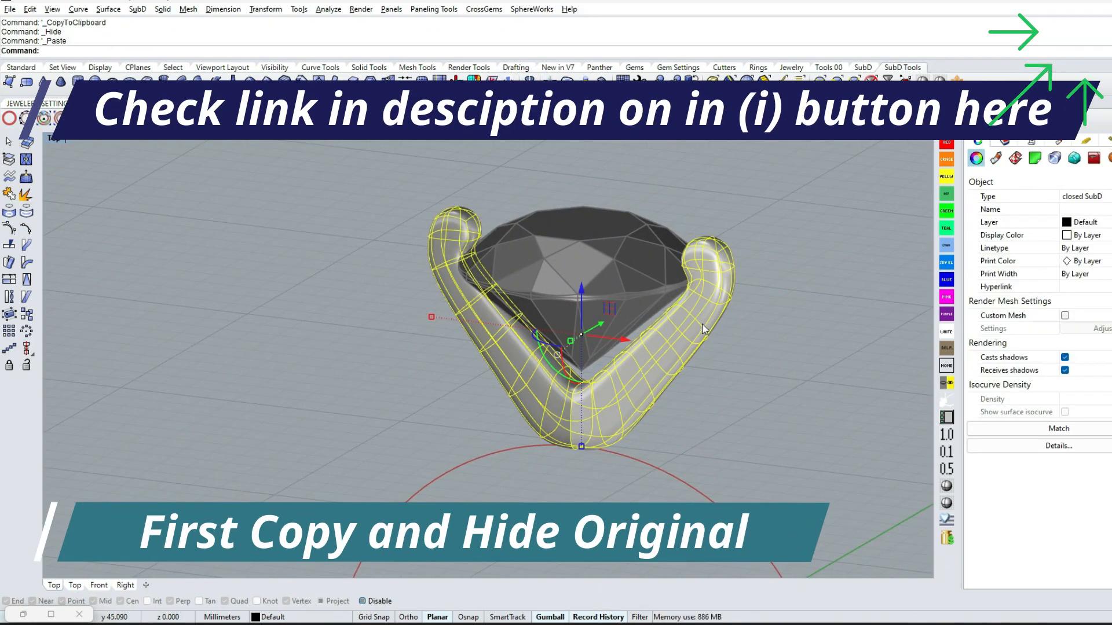
Remove the symmetry from the pasted prong SubD and add a perpendicular copy of it about the origin
right_click(529, 82)
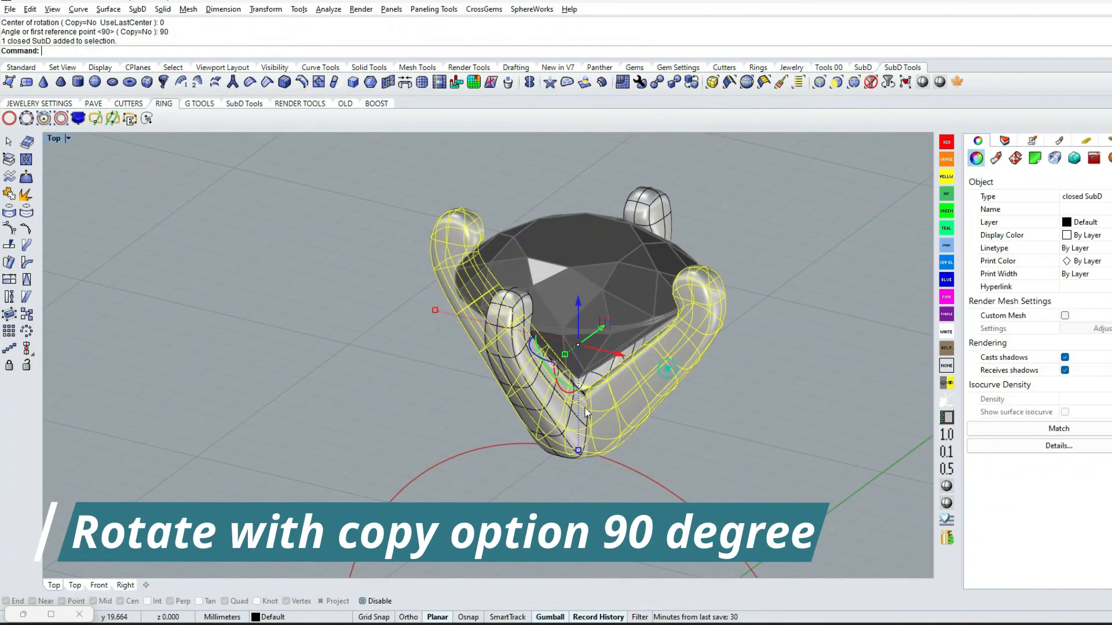
type("g")
key("Return")
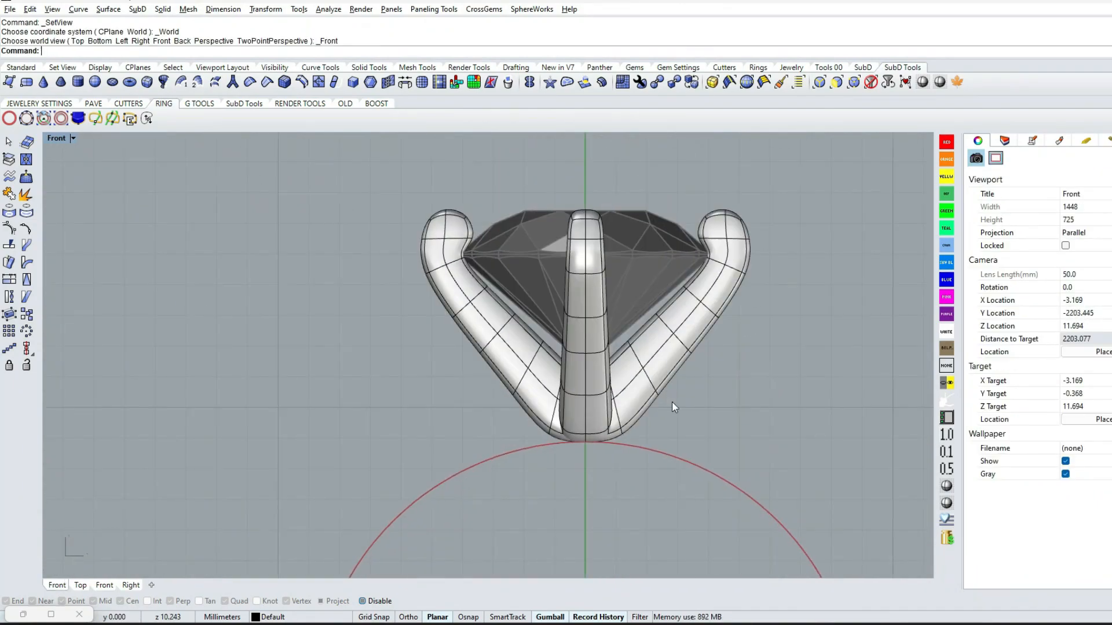
Unlock the gem and move it together with both prong SubDs upward off the ring rail, saving the file
type("us")
key("Return")
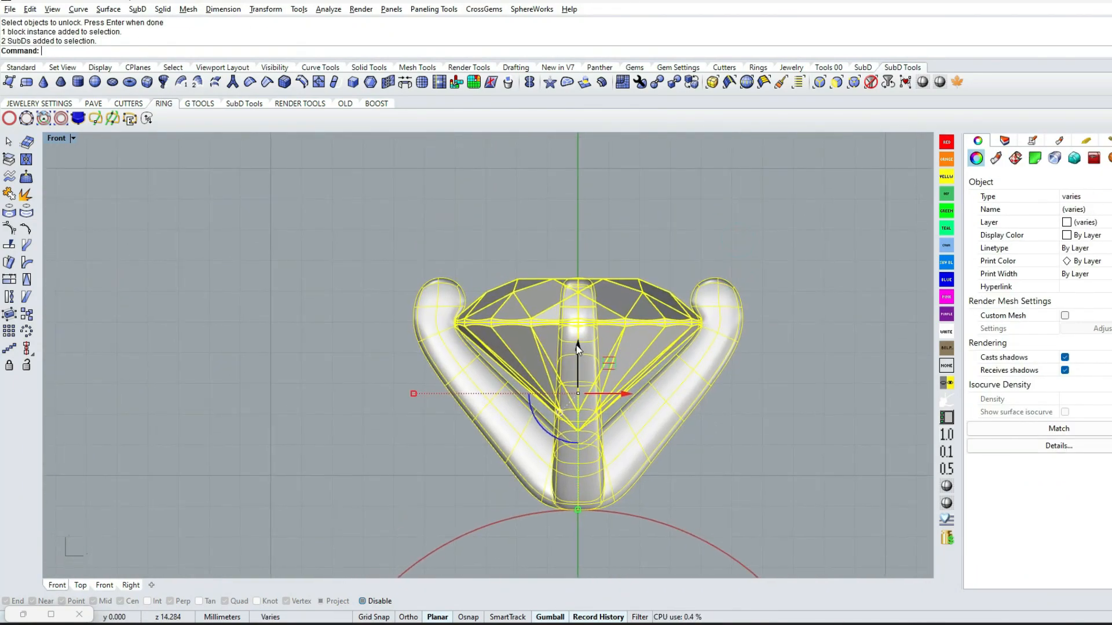
left_click(722, 361)
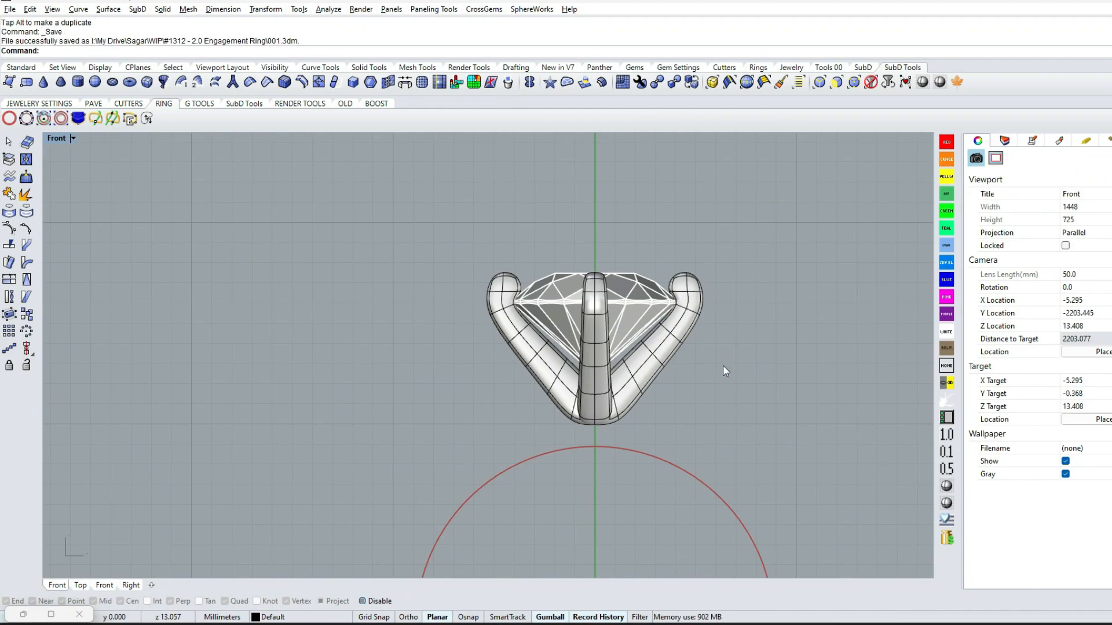
Rotate both prong SubDs 45 degrees about the gem's centre in the top view
scroll(724, 370, "down", 6)
right_click_drag(725, 386, 642, 354)
scroll(642, 346, "up", 8)
type("TT")
key("Return")
key("Return")
left_click(626, 346)
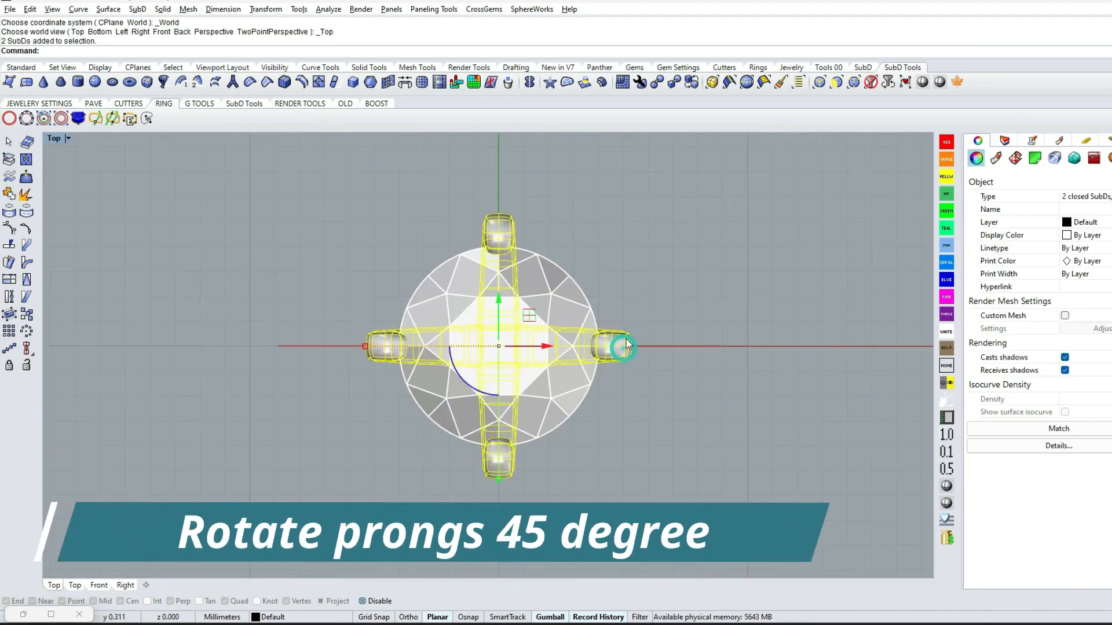
Offset the ring rail circle outward by 1 mm in the front view
key("Return")
left_click(615, 426)
right_click_drag(615, 427, 658, 359, "ctrl+shift")
type("FF")
key("Return")
scroll(641, 308, "down", 5)
left_click(615, 385)
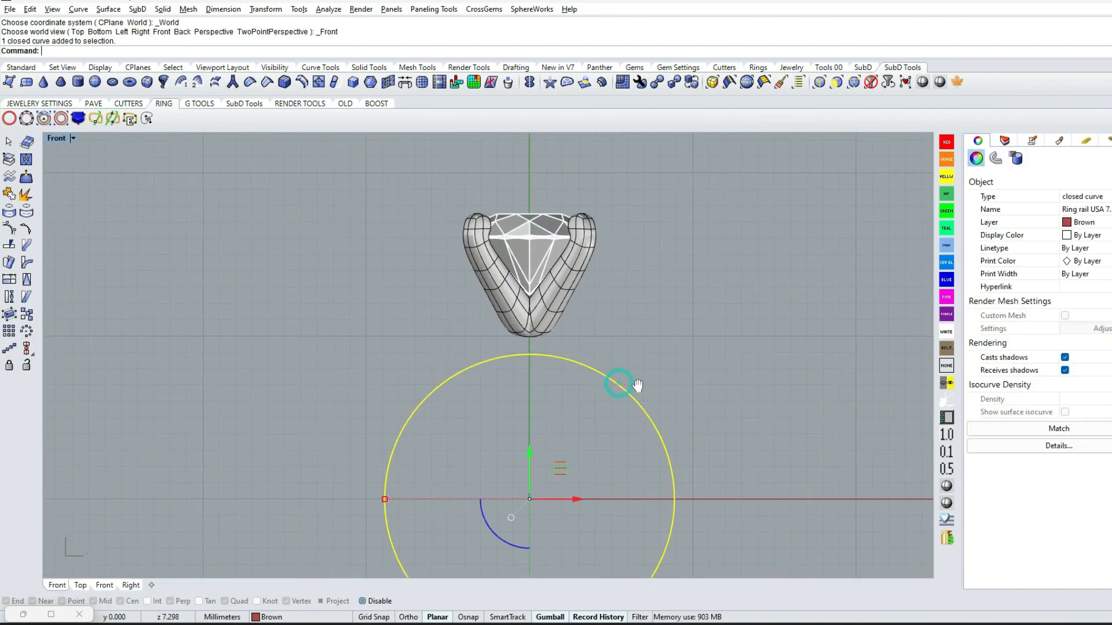
type("O")
key("Return")
type("1")
key("Return")
left_click(629, 332)
left_click(621, 364)
left_click(562, 462)
Offset the ring rail circle outward by 2 mm for the shank's outer outline
right_click_drag(621, 367, 526, 283)
left_click(591, 441)
type("O")
key("Return")
type("2")
key("Return")
left_click(692, 440)
left_click(695, 441)
Start an interpolated cathedral curve from the prong's outer side down to the outer shank circle, undoing the misplaced point
scroll(561, 280, "up", 4)
left_click(561, 281)
key("Escape")
type("crv")
key("Return")
right_click_drag(487, 189, 485, 246)
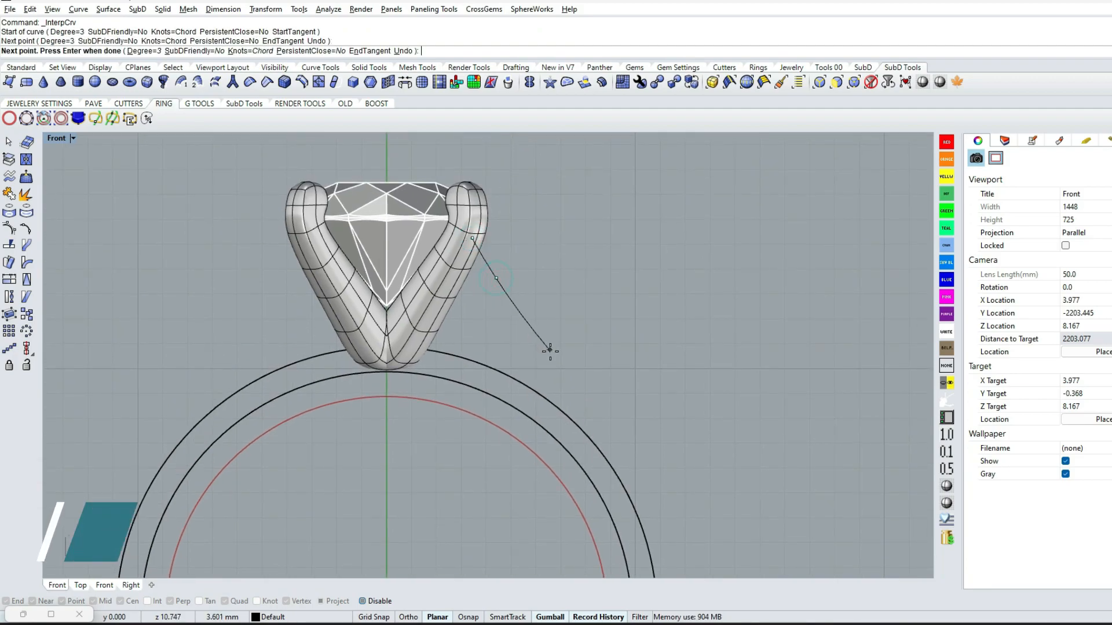
left_click(549, 350)
right_click_drag(613, 449, 571, 349)
type("u")
key("Return")
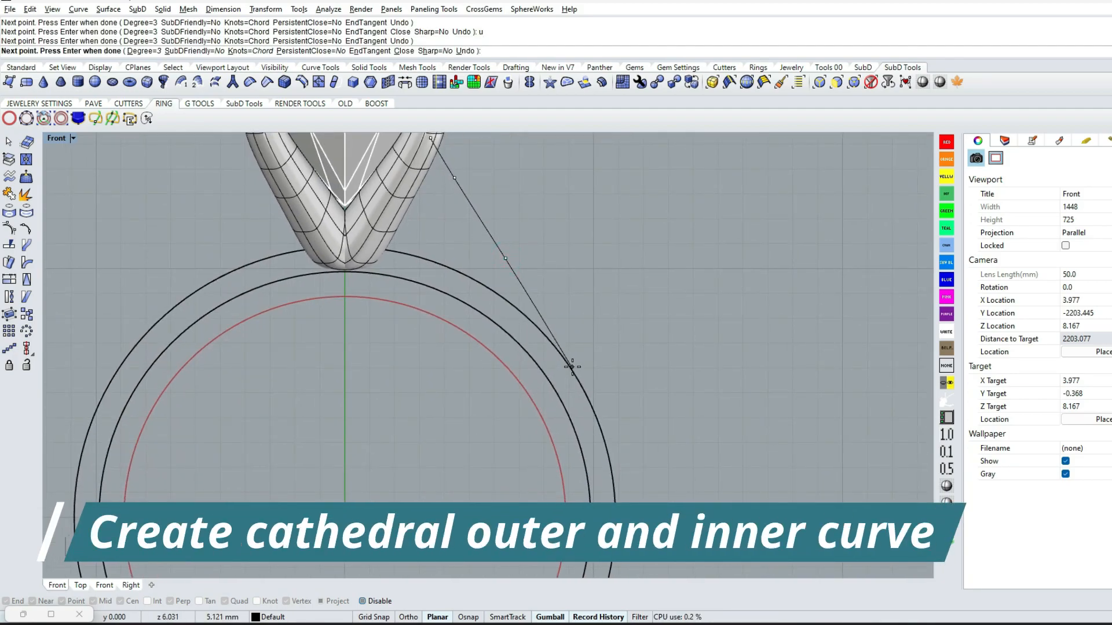
key("F4")
left_click(593, 402)
Continue the cathedral curve along the outer shank circle through its side quadrant and finish it at the bottom quadrant
right_click_drag(593, 402, 589, 248)
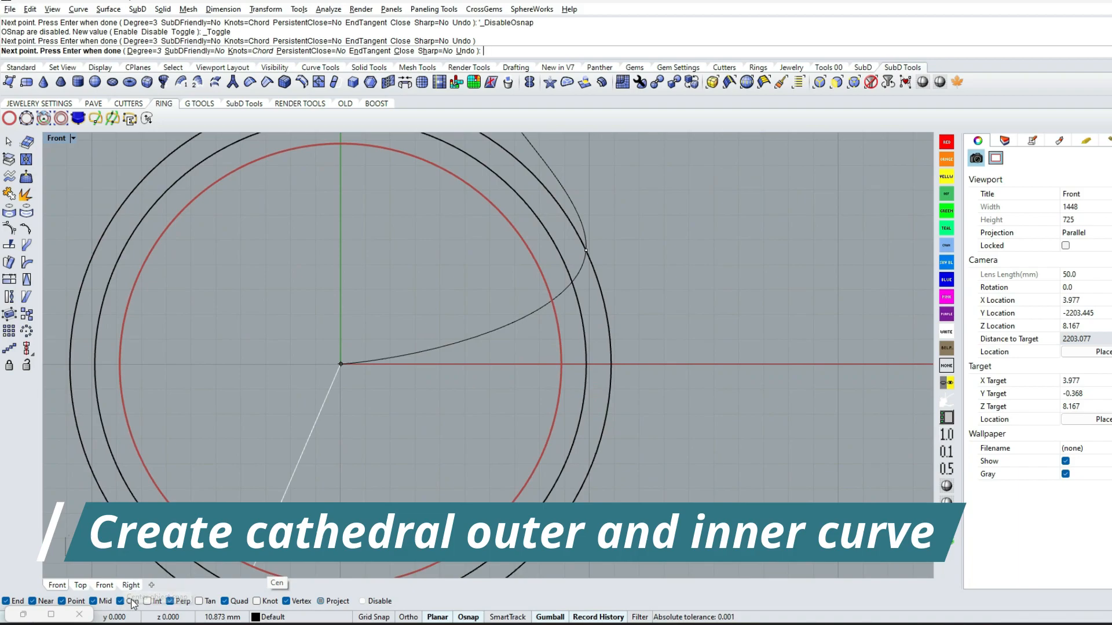
left_click(612, 361)
left_click(587, 477)
right_click_drag(587, 477, 704, 298)
left_click(617, 401)
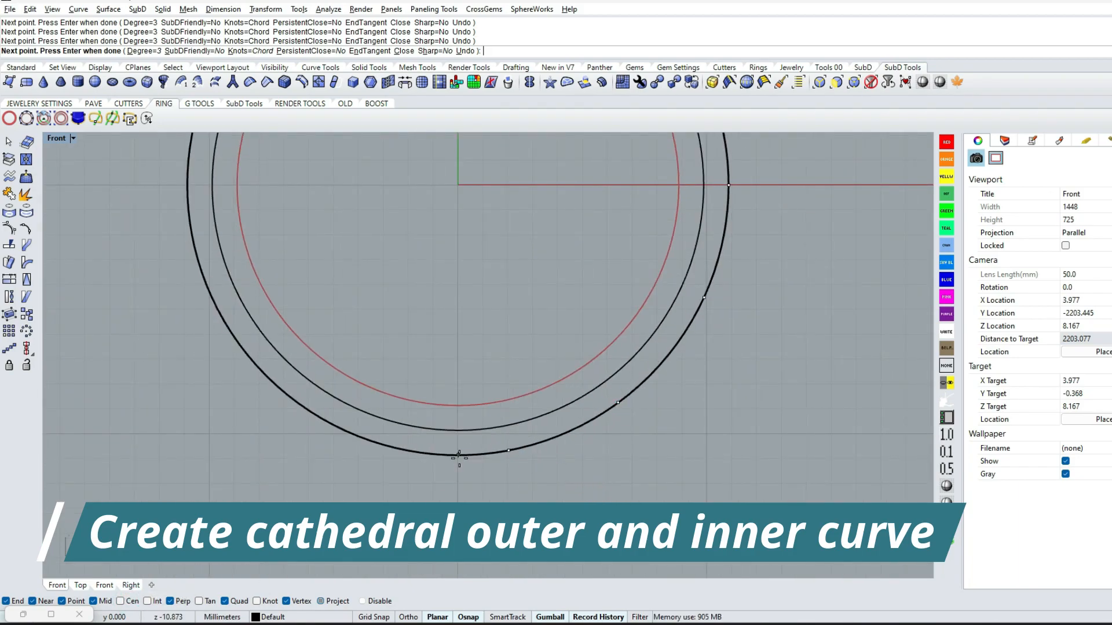
left_click(458, 455)
key("Return")
Offset the cathedral curve 2 mm toward the inside of the ring
scroll(463, 405, "down", 2)
right_click_drag(498, 191, 464, 429)
left_click(570, 291)
scroll(554, 208, "up", 4)
type("o")
key("Return")
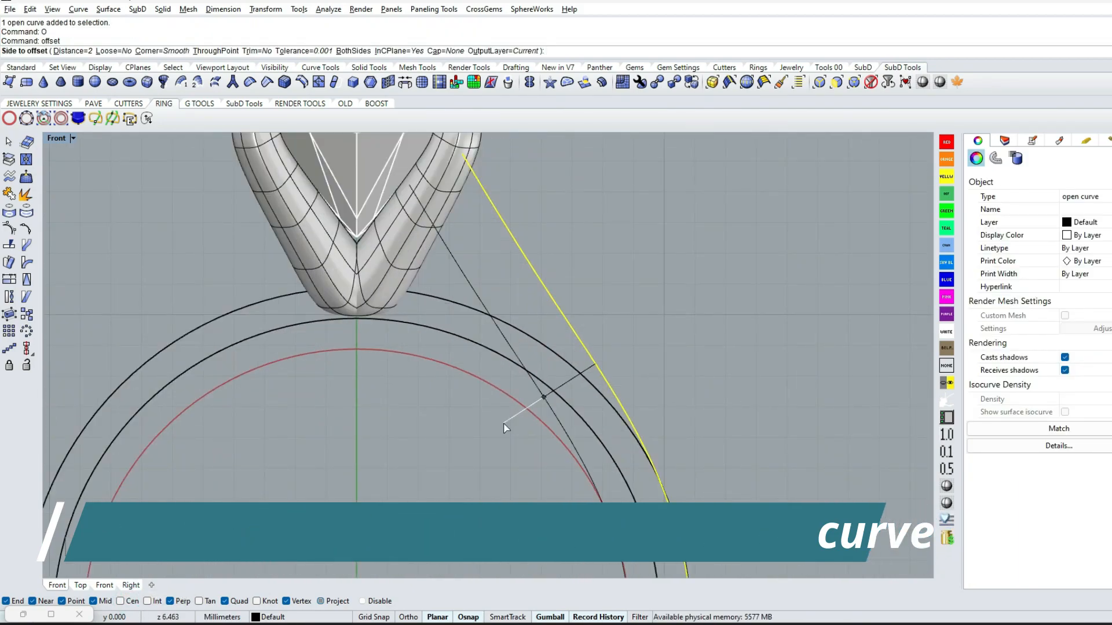
left_click(505, 426)
Hide the two prong SubDs to expose the upper ends of the cathedral curves
scroll(556, 298, "down", 4)
left_click(517, 312)
left_click(488, 227)
type("h")
key("Return")
Show the outer cathedral curve's control points, delete the selected one near the gem and move another to bow the upper end
right_click_drag(513, 237, 469, 317)
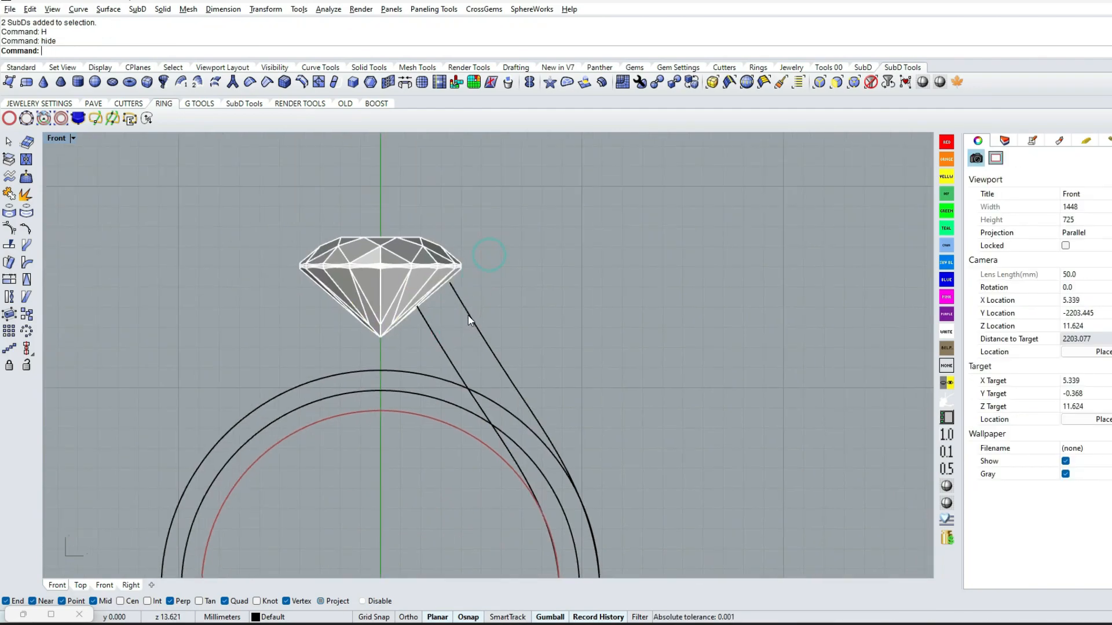
left_click(469, 316)
scroll(469, 317, "up", 4)
right_click_drag(491, 253, 459, 318)
key("F10")
left_click_drag(383, 234, 421, 333)
key("Delete")
left_click_drag(393, 244, 428, 341)
left_click_drag(445, 303, 458, 299)
Rebuild the inner cathedral curve
left_click(392, 394)
scroll(397, 398, "down", 2)
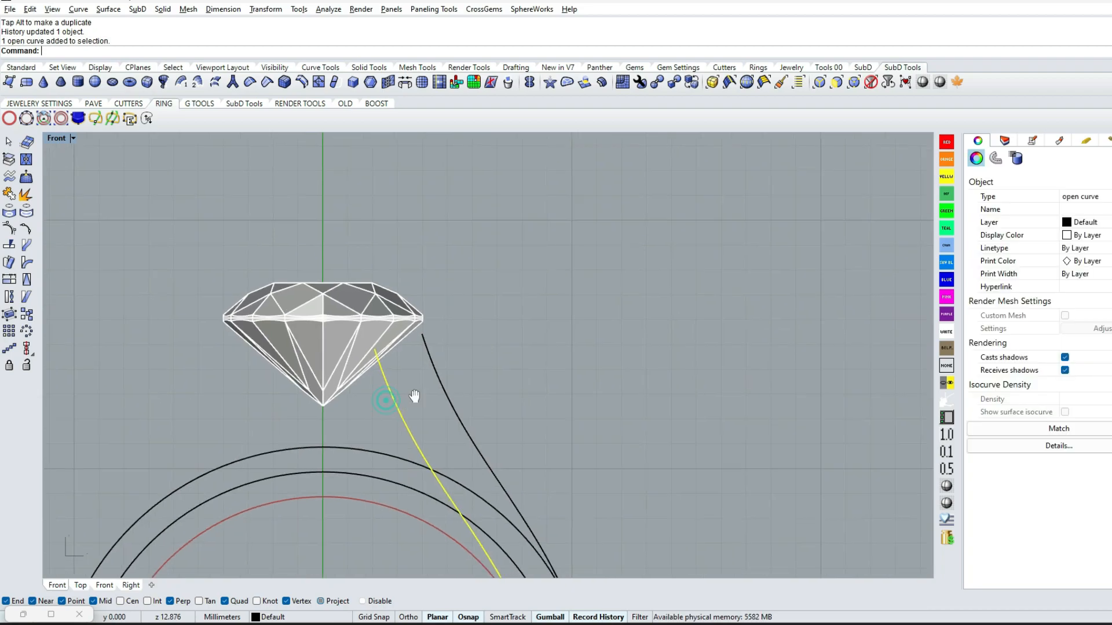
right_click_drag(401, 401, 430, 348)
type("Rebuild")
key("Return")
key("Return")
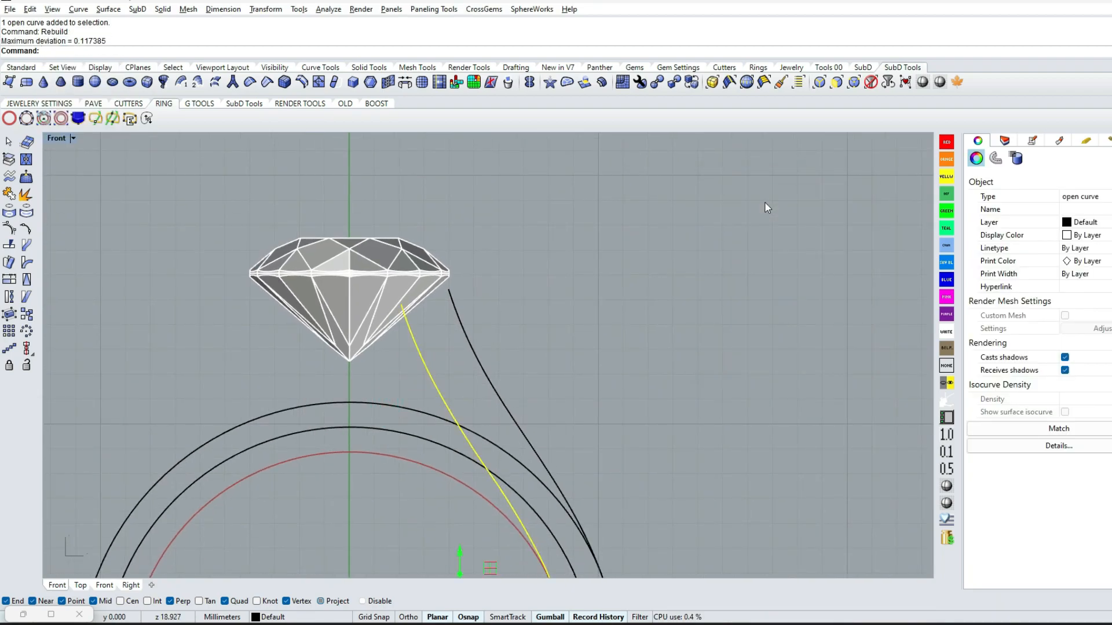
Show the inner cathedral curve's control points and move them to bow its upper end beneath the gem
key("F10")
scroll(377, 197, "up", 2)
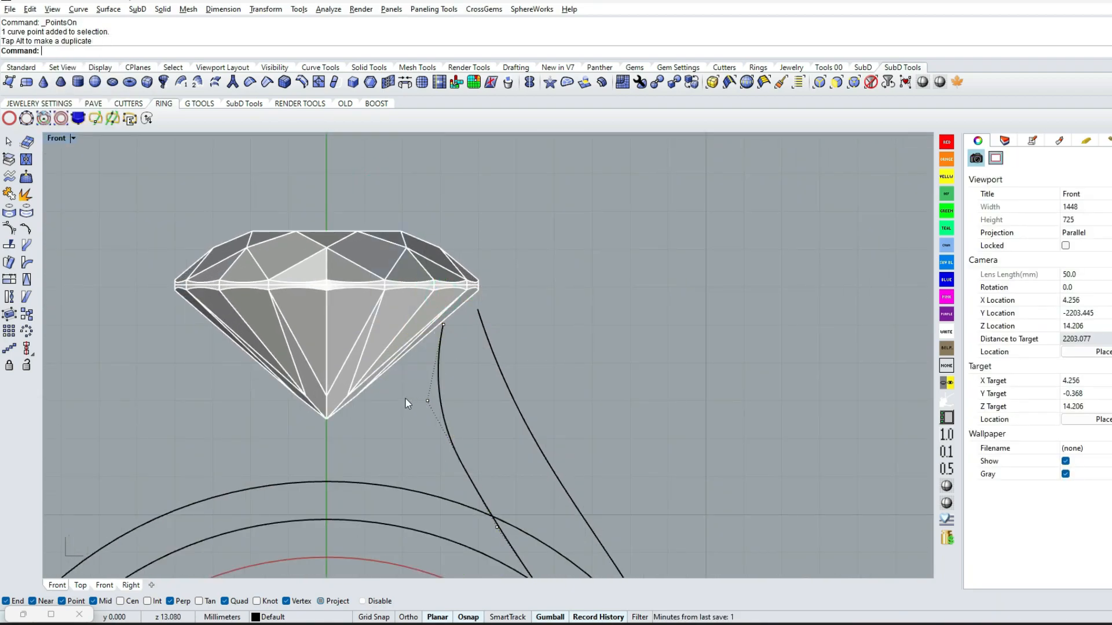
left_click_drag(482, 374, 483, 374)
key("Escape")
key("Escape")
scroll(504, 381, "down", 5)
scroll(533, 382, "down", 4)
Lock the three concentric ring circles, leaving the two cathedral curves editable
right_click_drag(579, 463, 537, 327)
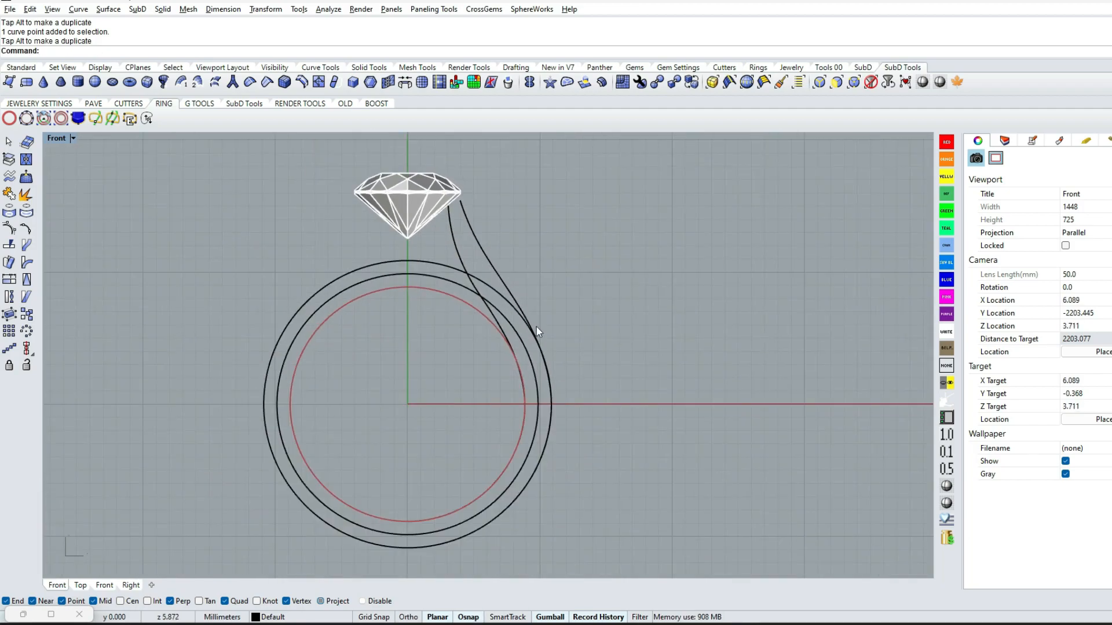
scroll(536, 326, "up", 4)
left_click_drag(394, 219, 370, 308)
right_click_drag(370, 307, 416, 302)
key("l")
key("Return")
Draw a straight line joining the lower ends of the two cathedral curves at the ring's base
scroll(489, 362, "down", 4)
left_click_drag(561, 226, 465, 278)
right_click_drag(431, 496, 451, 416)
key("a")
key("Return")
left_click(446, 453)
left_click(446, 479)
Draw a straight line joining the upper ends of the two cathedral curves beside the gem
right_click_drag(481, 155, 471, 314)
scroll(470, 314, "up", 5)
type("li")
key("Return")
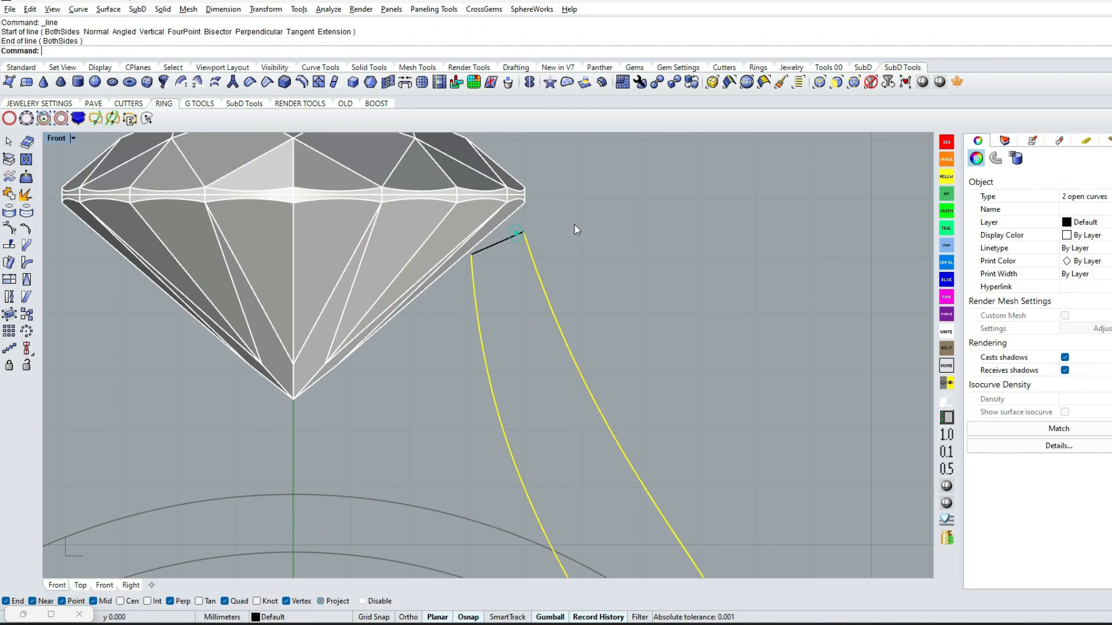
key("Escape")
scroll(574, 232, "down", 5)
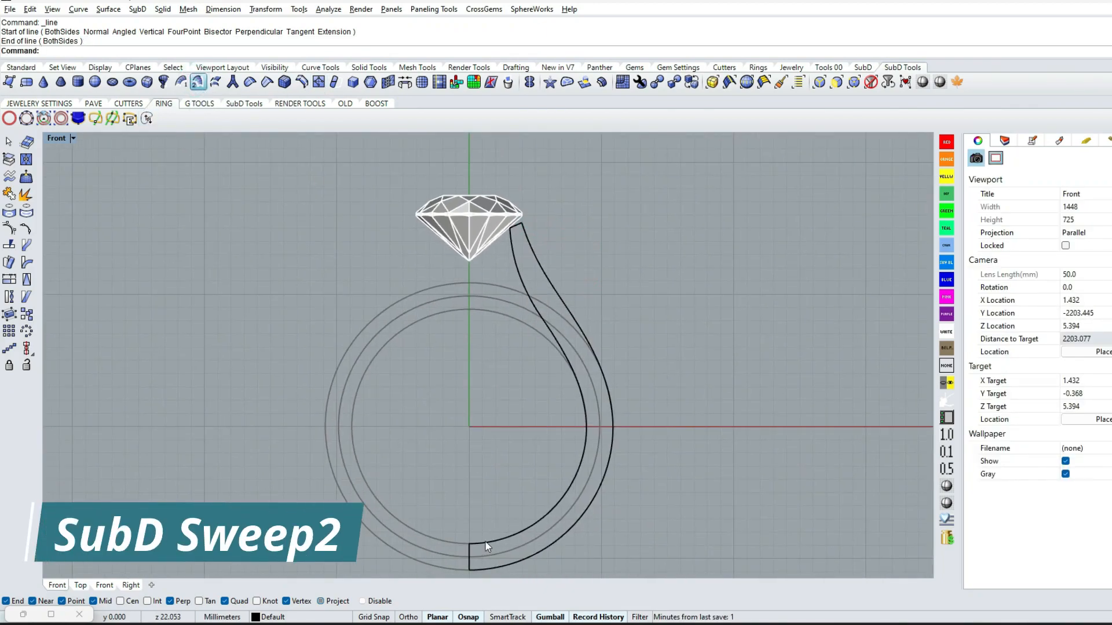
Create a SubD Sweep2 between the cathedral curves using the end lines as shapes, with 13 rail segments and increased shape segments
key("Return")
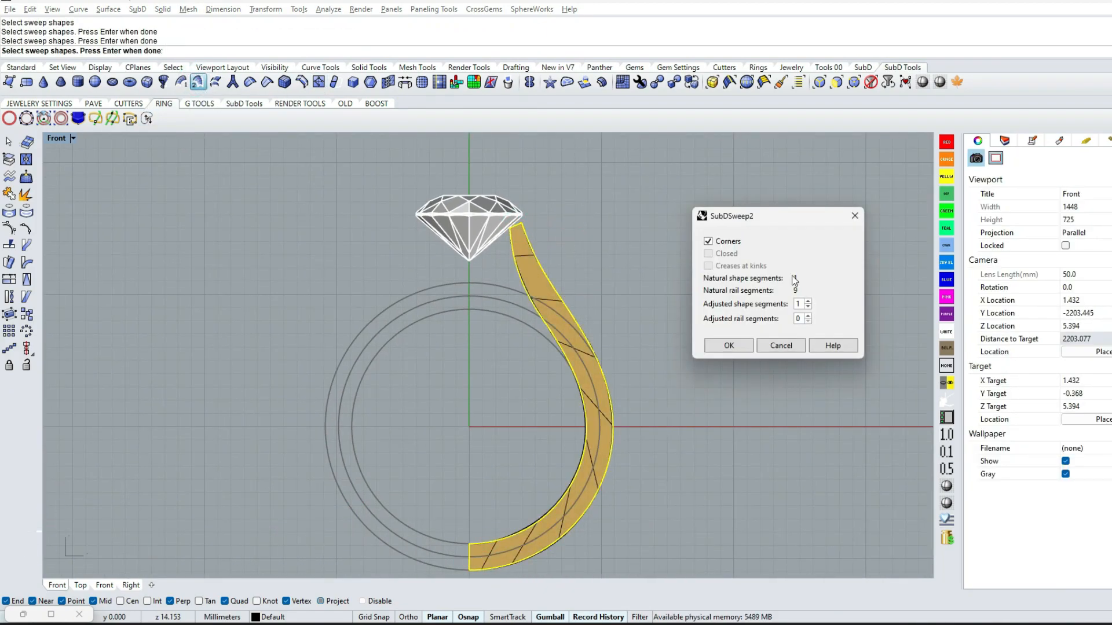
left_click(808, 316)
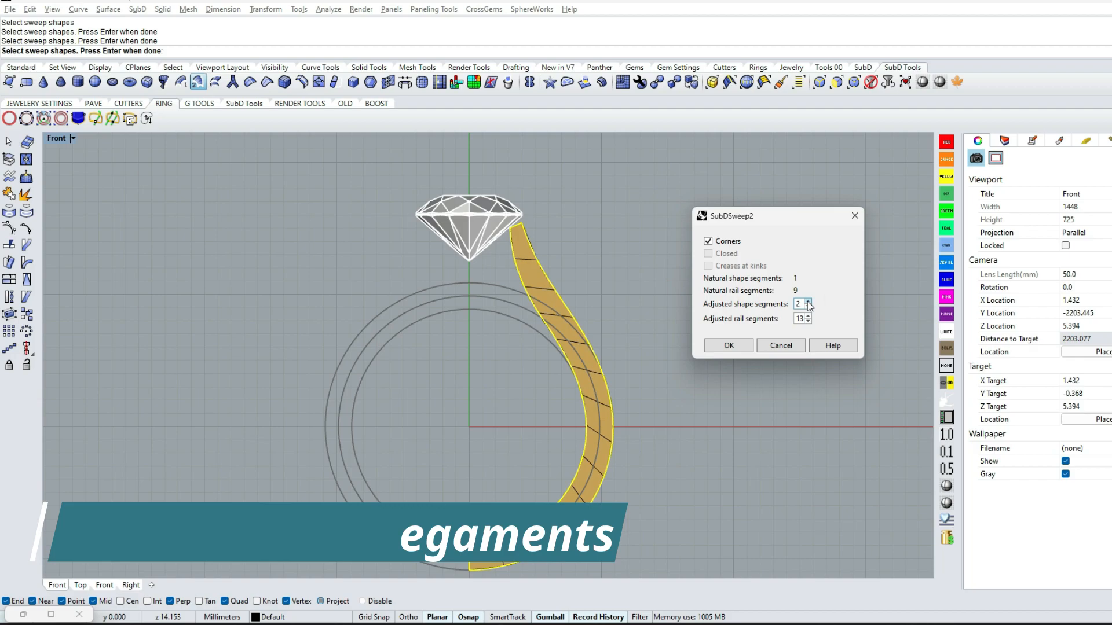
left_click(728, 347)
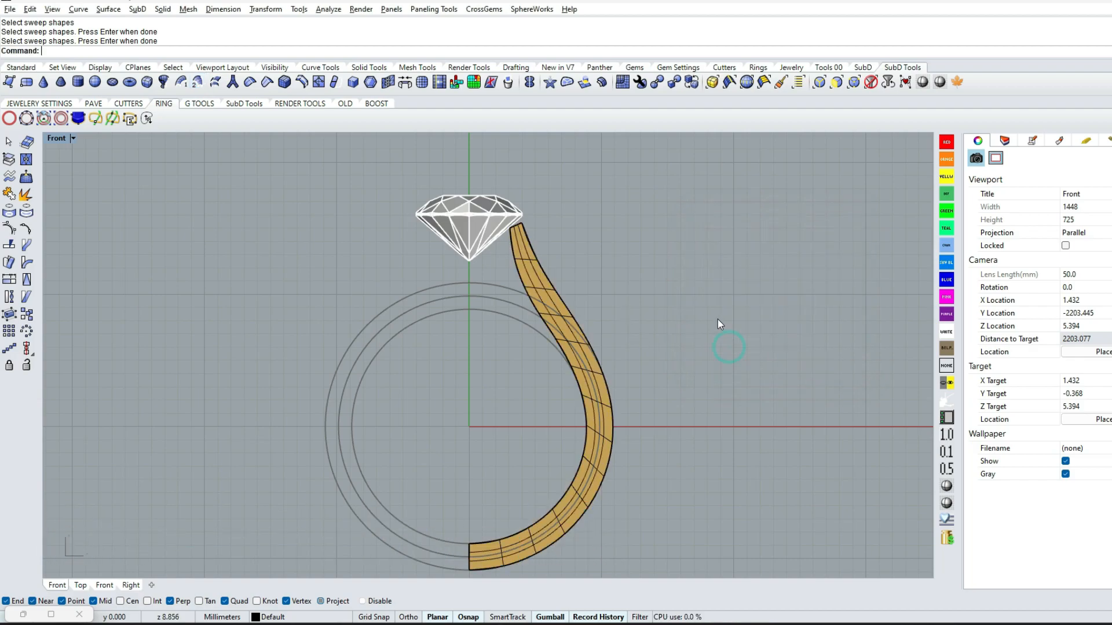
Extrude the swept SubD sideways in the Right view to give the shank half its width
scroll(545, 239, "up", 8)
scroll(533, 267, "down", 6)
type("t")
key("Return")
type("r")
key("Return")
scroll(534, 470, "up", 7)
scroll(536, 458, "down", 4)
left_click_drag(528, 459, 504, 460)
left_click(582, 421)
right_click_drag(509, 379, 578, 396, "ctrl+shift")
left_click(599, 389)
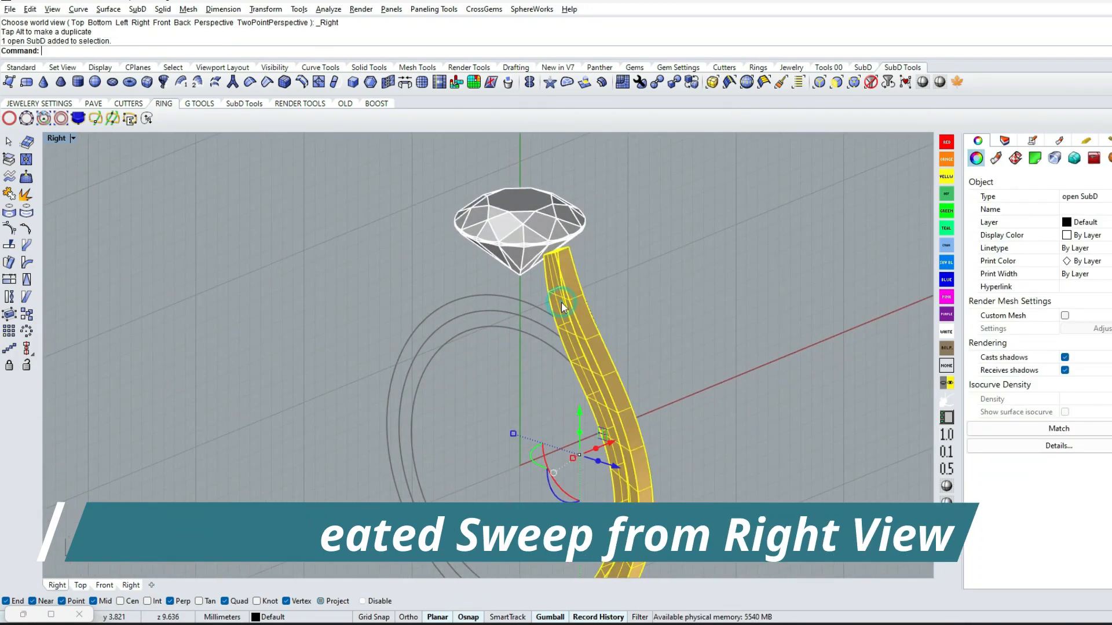
Reflect the half-width shank SubD in the Top view about the X axis through origin 0
type("r")
key("Return")
type("t")
key("Return")
scroll(689, 333, "down", 2)
scroll(689, 332, "up", 6)
right_click_drag(470, 135, 532, 155)
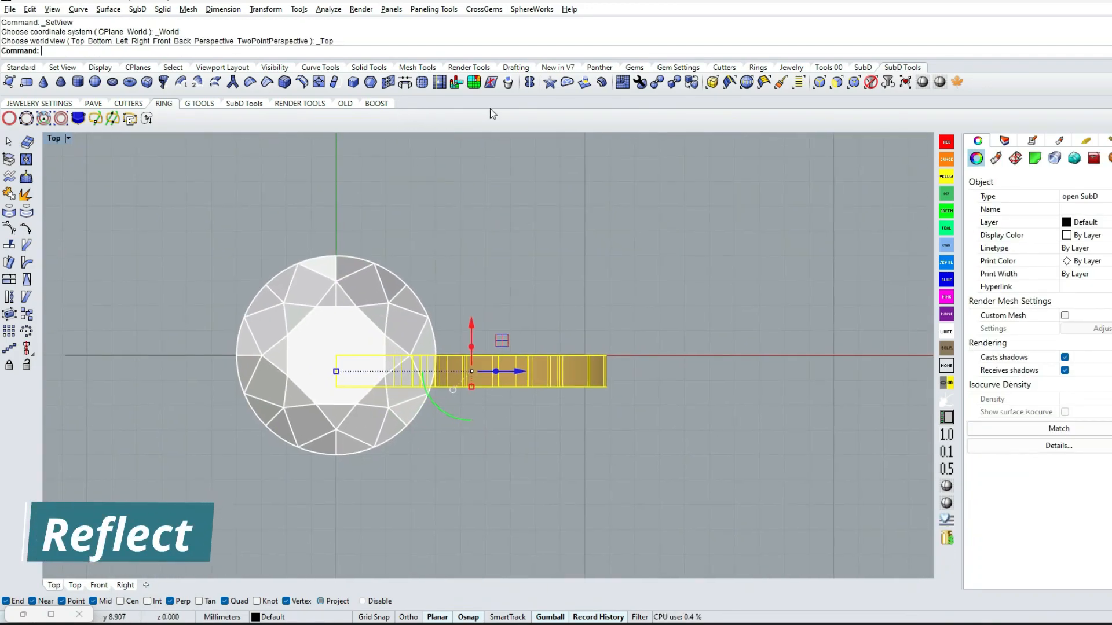
type("0")
key("Return")
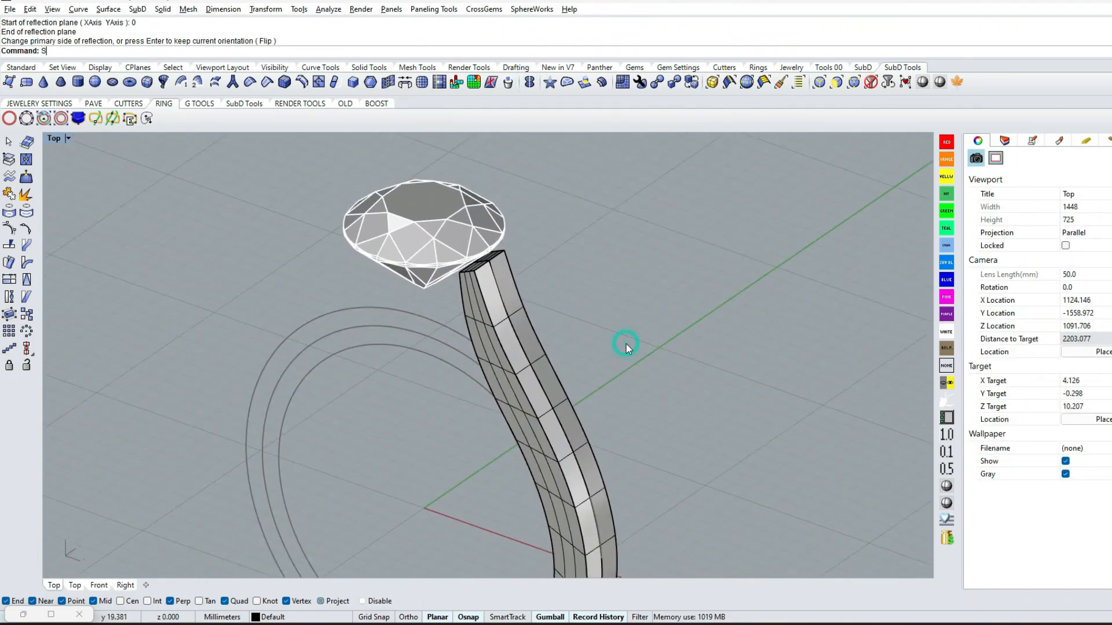
Show the two hidden prong SubDs and lock them
type("ss")
key("Return")
left_click(511, 203)
key("Return")
right_click_drag(484, 275, 516, 323)
left_click(511, 351)
left_click(690, 84)
scroll(515, 323, "down", 4)
left_click(452, 323)
type("l")
key("Return")
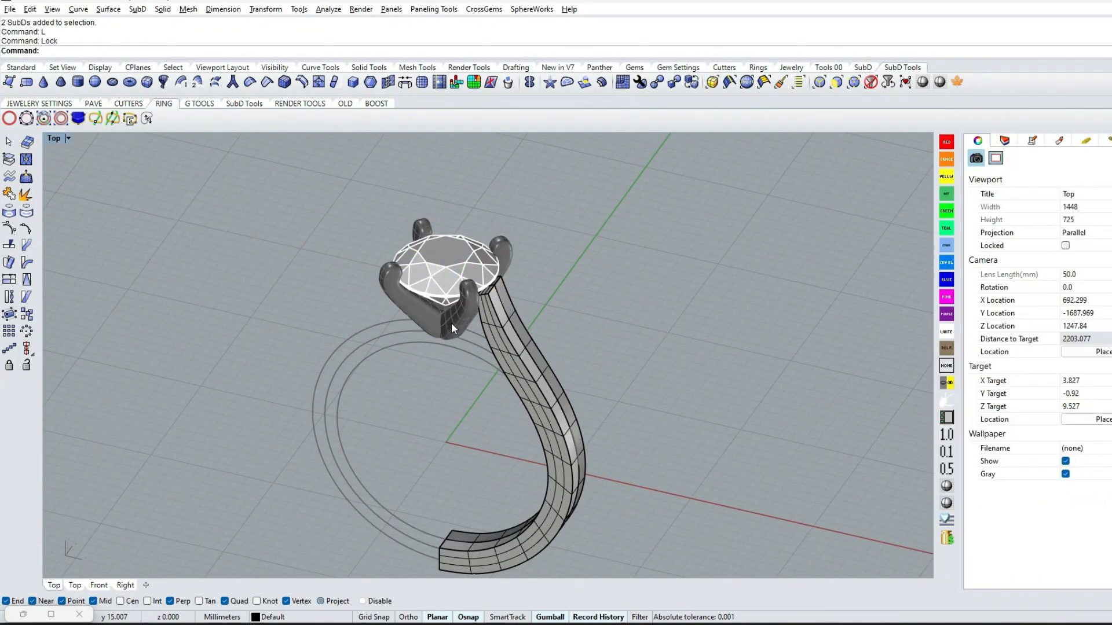
Lock the round gem from the Front view
type("f")
key("Return")
scroll(510, 284, "up", 4)
left_click(444, 238)
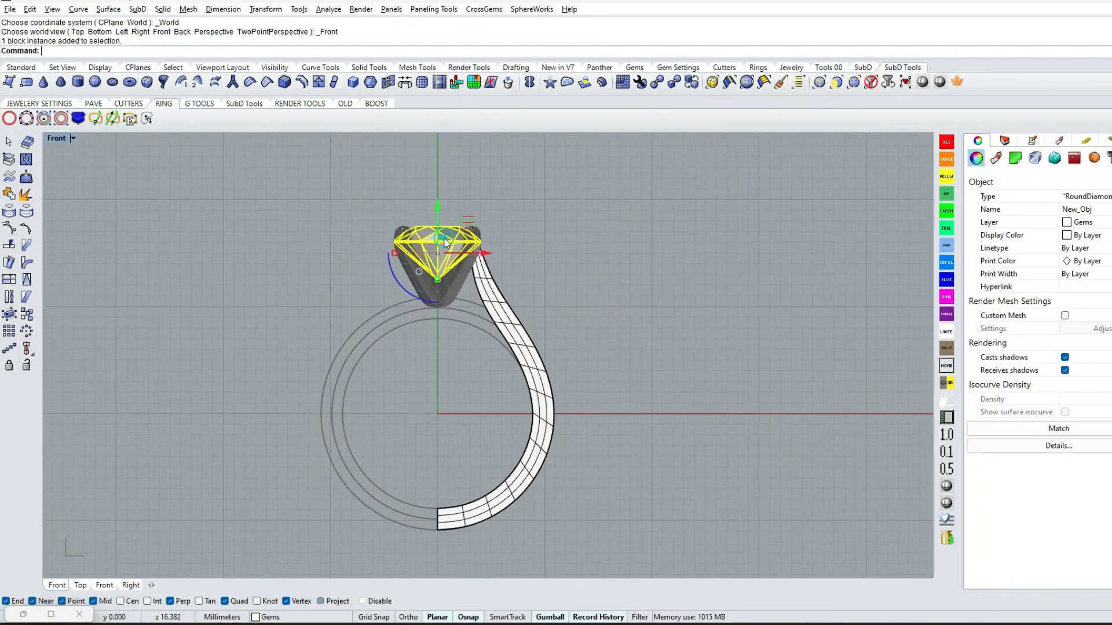
type("l")
key("Return")
right_click_drag(583, 239, 602, 235)
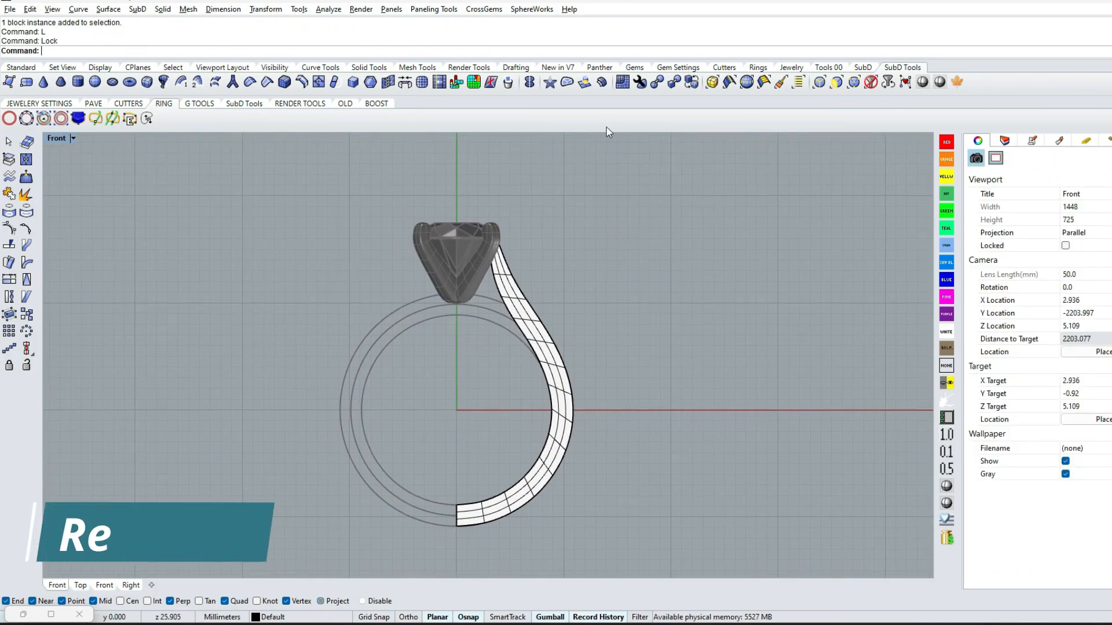
Remove the creases from all edges and vertices of the shank SubD
left_click(250, 85)
left_click_drag(443, 202, 617, 488)
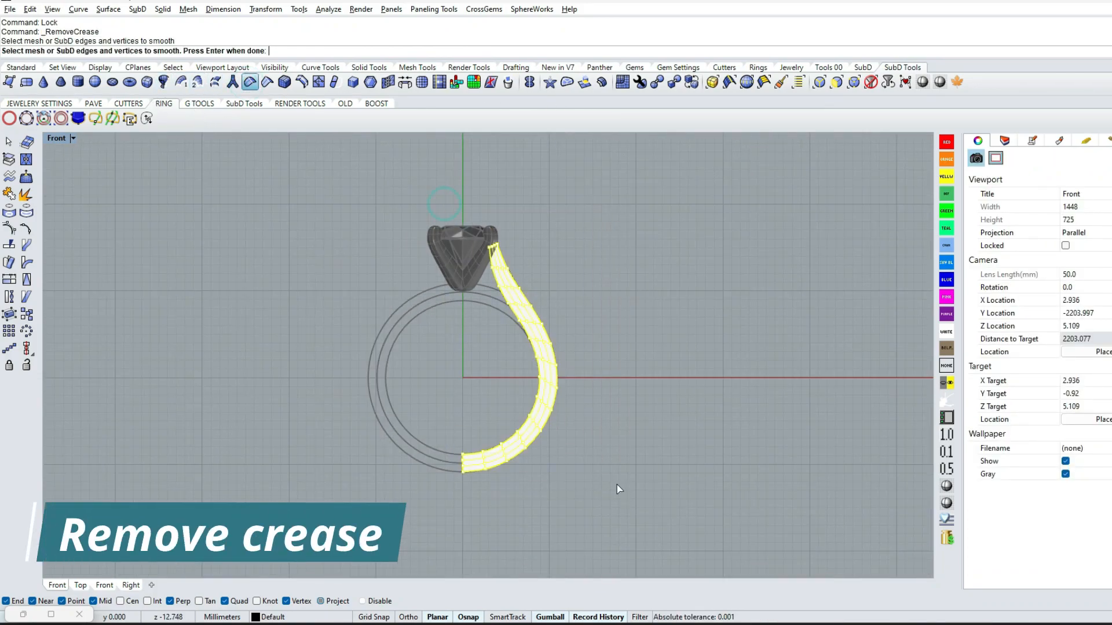
key("Return")
scroll(592, 414, "up", 3)
right_click_drag(568, 280, 388, 335, "ctrl+shift")
scroll(493, 214, "up", 8)
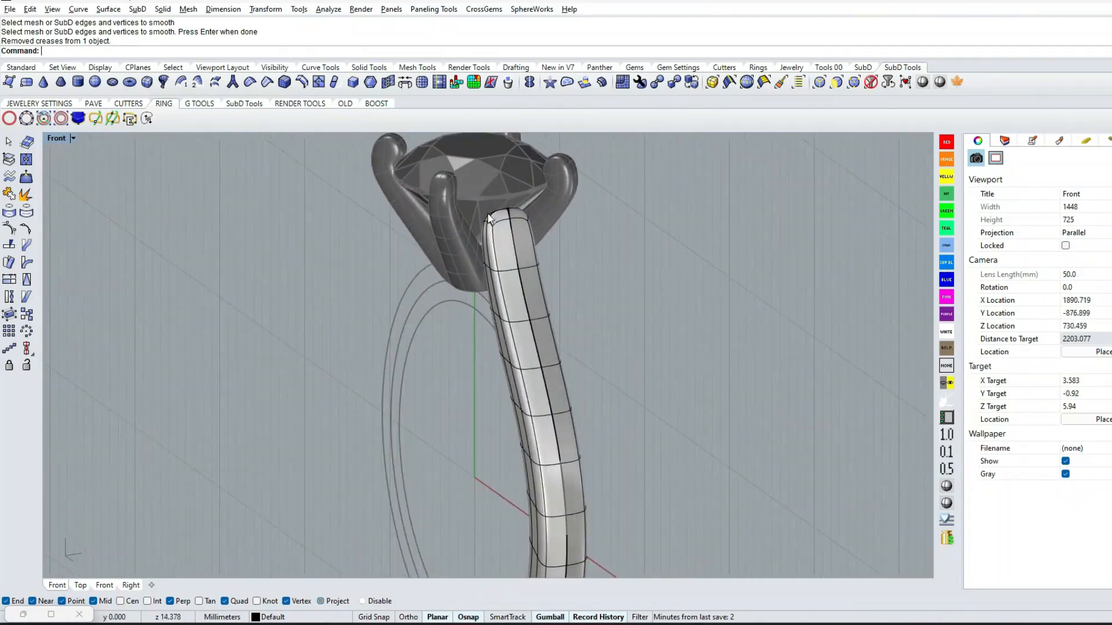
Restrict selection to edges and scale the edge loops at the shank's upper end to narrow it beneath the gem
left_click(730, 258)
left_click(836, 83)
left_click(825, 86)
scroll(495, 239, "up", 4)
double_click(488, 231)
right_click_drag(544, 245, 502, 248, "ctrl+shift")
left_click_drag(395, 221, 413, 221)
double_click(447, 361)
left_click(641, 392)
double_click(480, 364)
left_click_drag(586, 346, 576, 346)
scroll(584, 350, "down", 9)
Scale the next edge loops down the shank in the Right view to refine its taper
type("r")
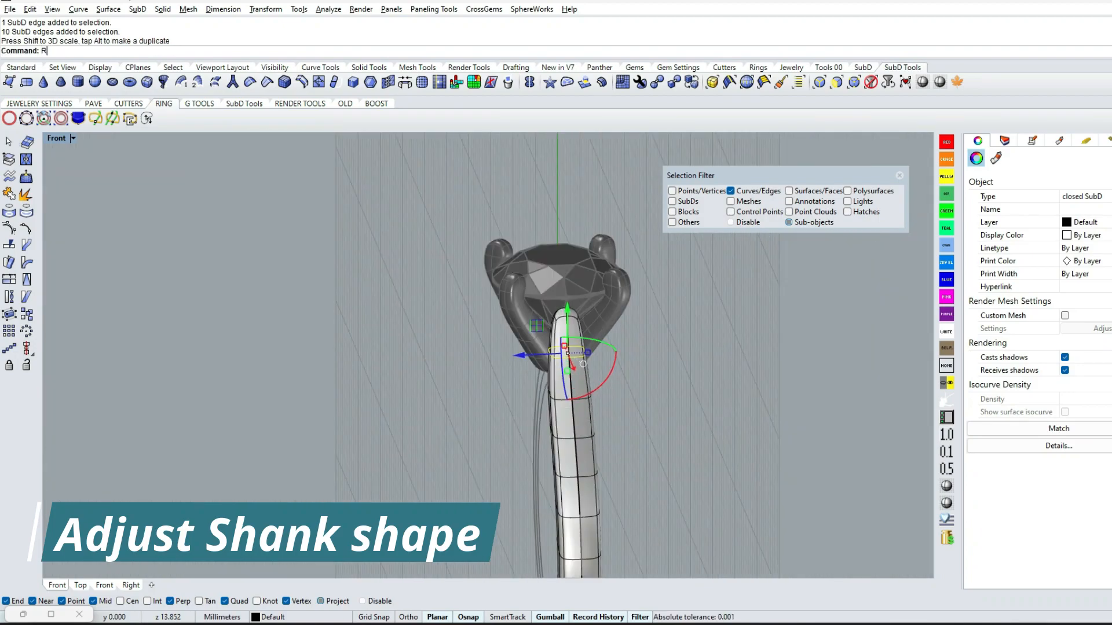
key("Return")
scroll(560, 307, "up", 12)
left_click_drag(493, 356, 497, 355)
left_click(450, 417)
double_click(550, 437)
left_click_drag(490, 433, 492, 447)
left_click(647, 410)
Restrict selection to faces and delete the cap faces at the shank's lower end on the ring's centre plane
scroll(647, 410, "down", 6)
type("f")
key("Return")
scroll(628, 364, "down", 4)
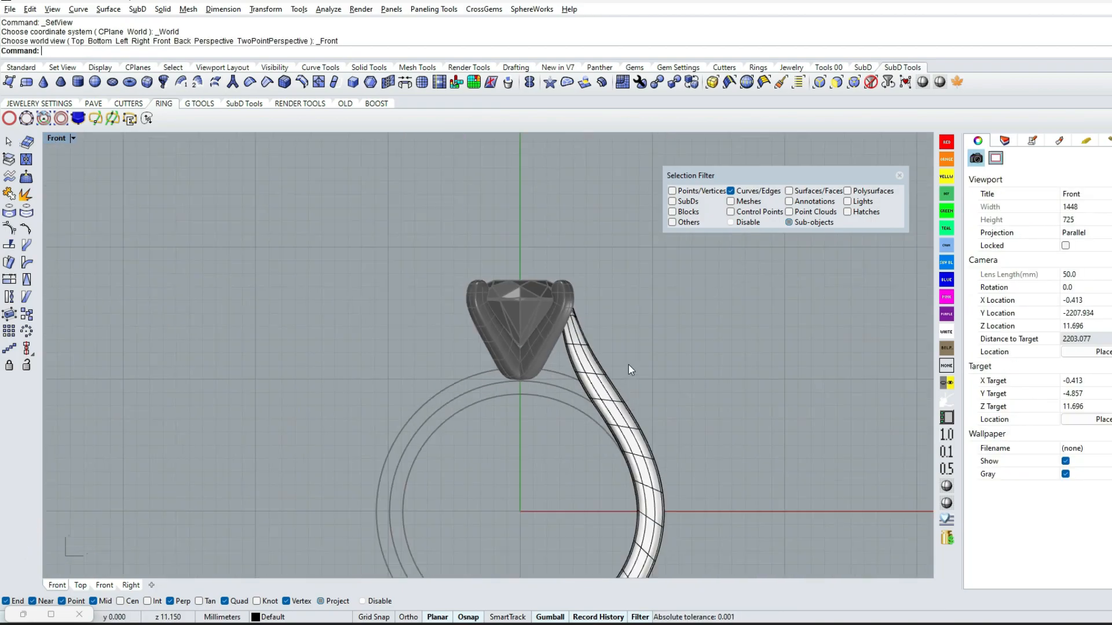
scroll(628, 365, "up", 4)
scroll(598, 363, "down", 10)
scroll(571, 482, "up", 10)
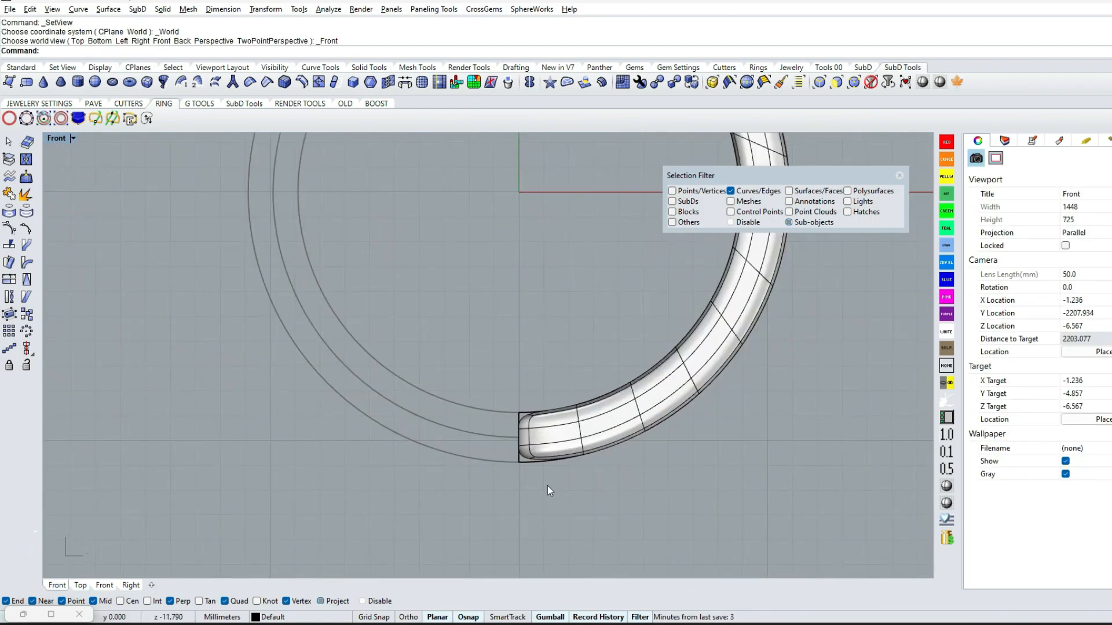
left_click(837, 82)
left_click_drag(441, 354, 549, 501)
key("Delete")
right_click_drag(560, 355, 520, 442)
scroll(520, 443, "down", 6)
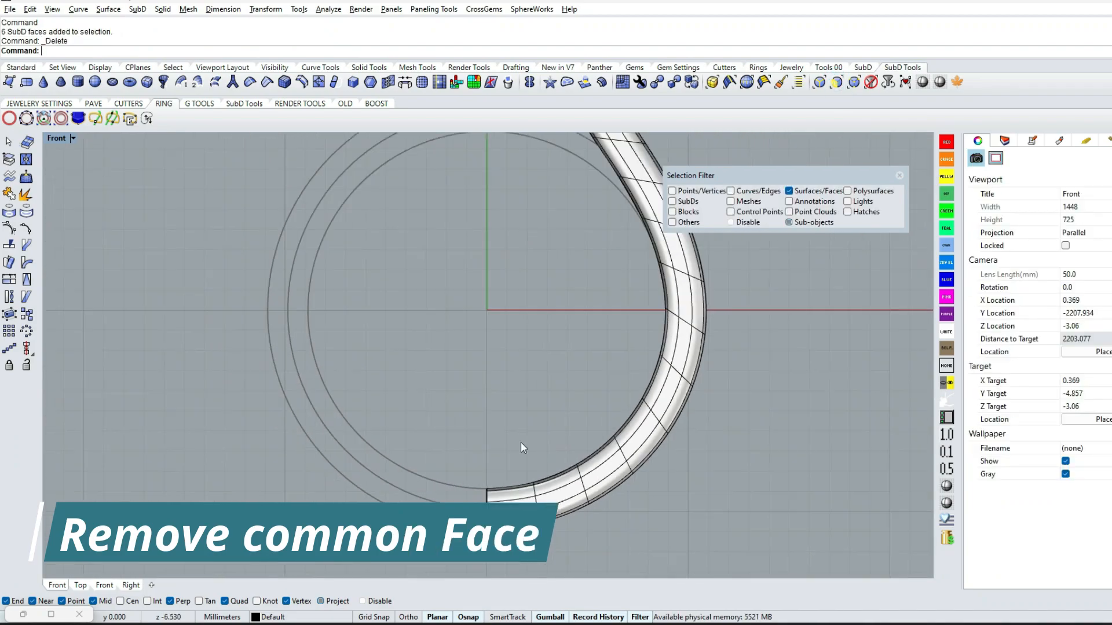
Reflect the shank SubD in the Top view across a second plane through origin 0 to create the opposite arm
type("Top")
key("Return")
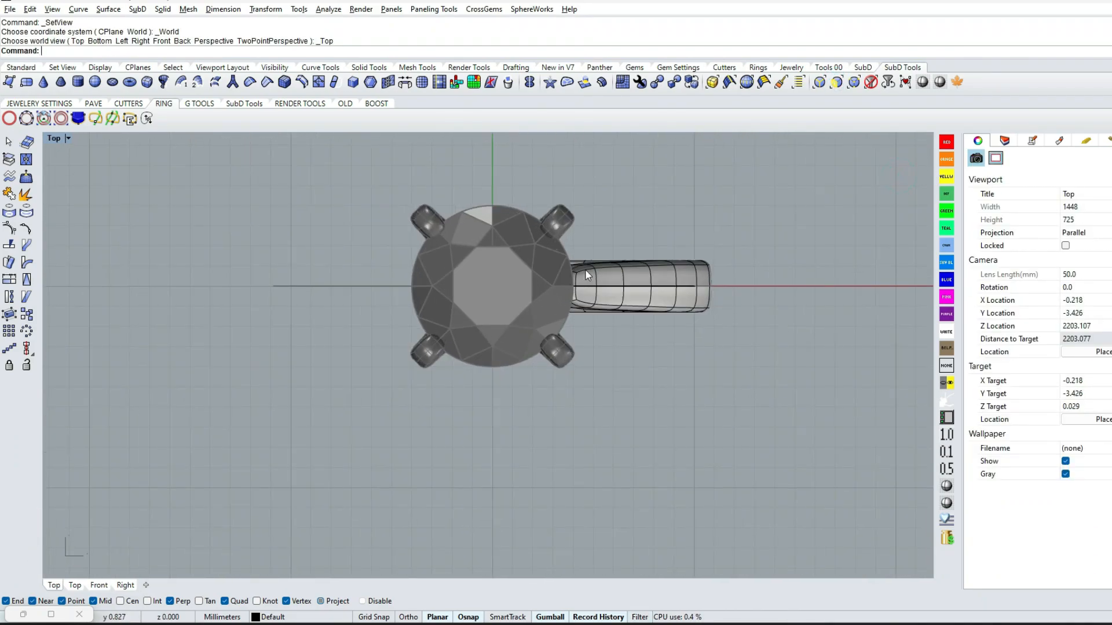
left_click(631, 313)
left_click(528, 83)
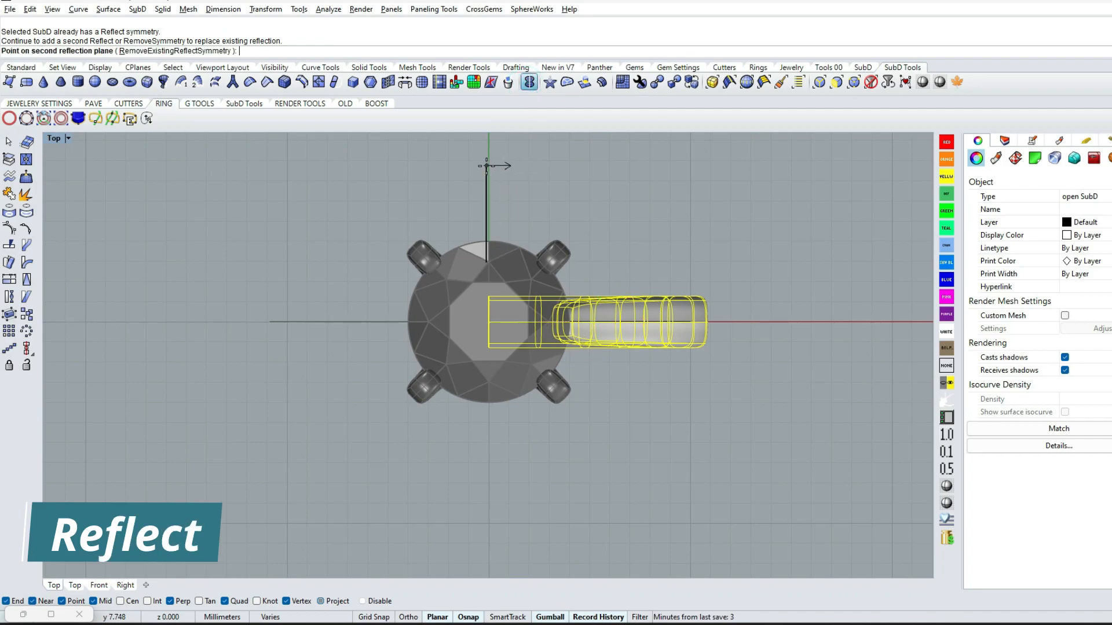
key("Return")
right_click_drag(645, 252, 637, 317)
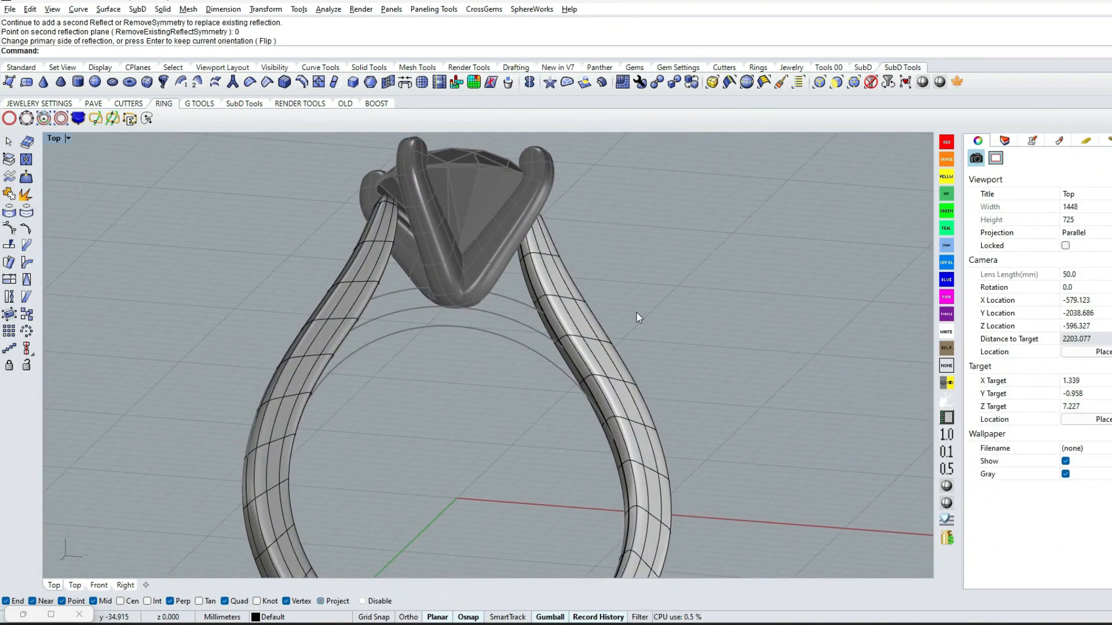
Unlock the innermost and outermost ring circles in the Front view
key("ctrl+F2")
scroll(529, 291, "up", 3)
type("US")
key("Return")
left_click(520, 346)
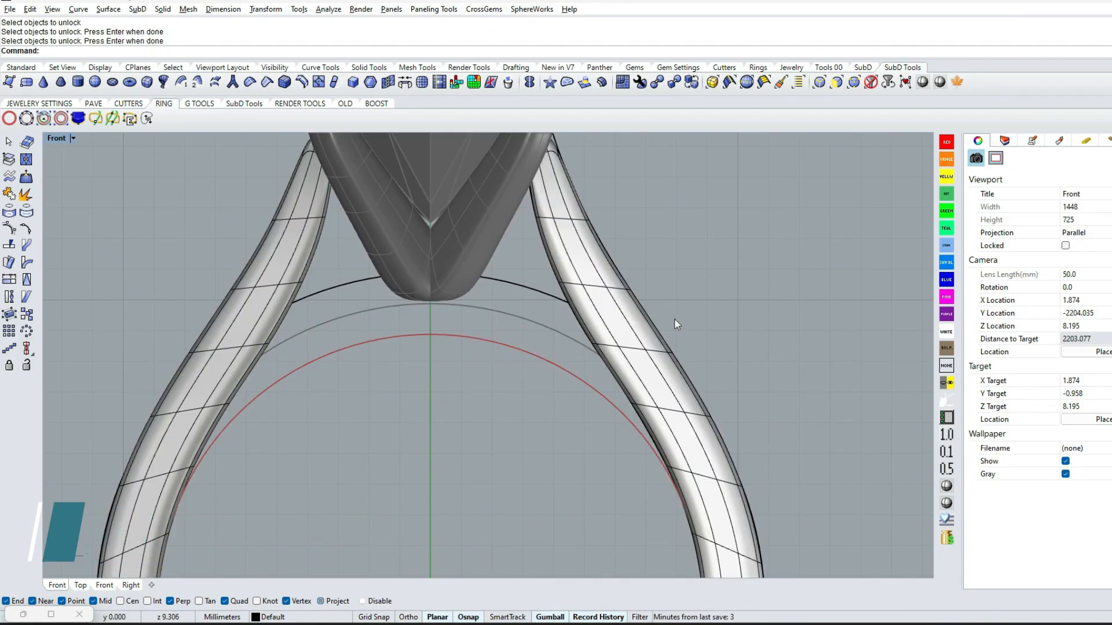
Rotate the shank edge loop near the outer circle about 22° around its outer vertex and scale it in one direction
key("ctrl+e")
scroll(581, 290, "up", 4)
left_click_drag(517, 255, 650, 319)
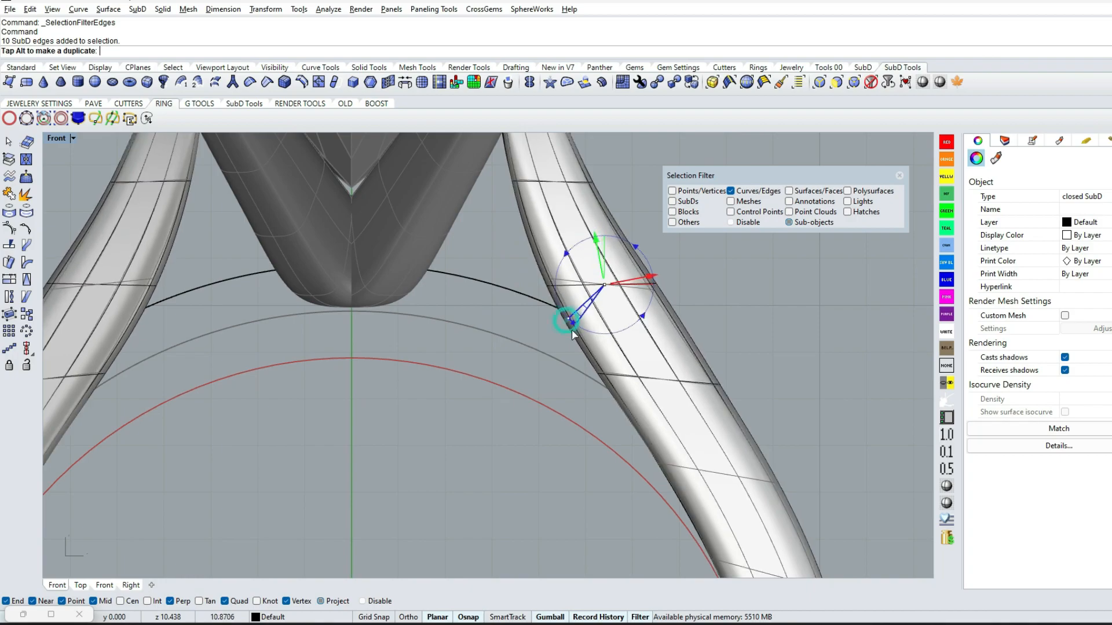
left_click(468, 374)
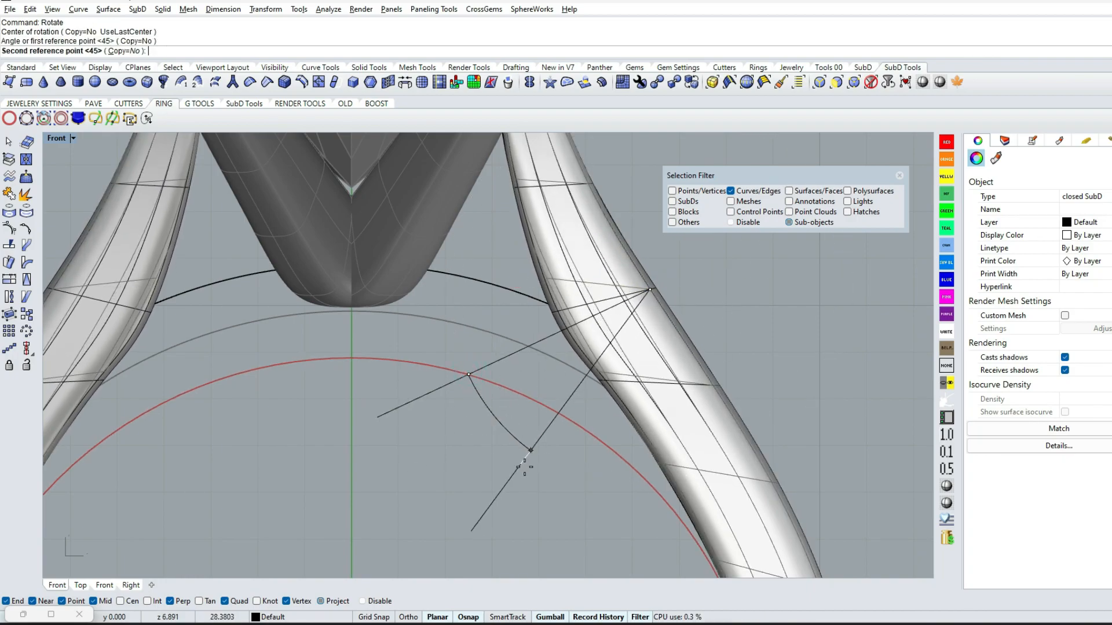
left_click(515, 435)
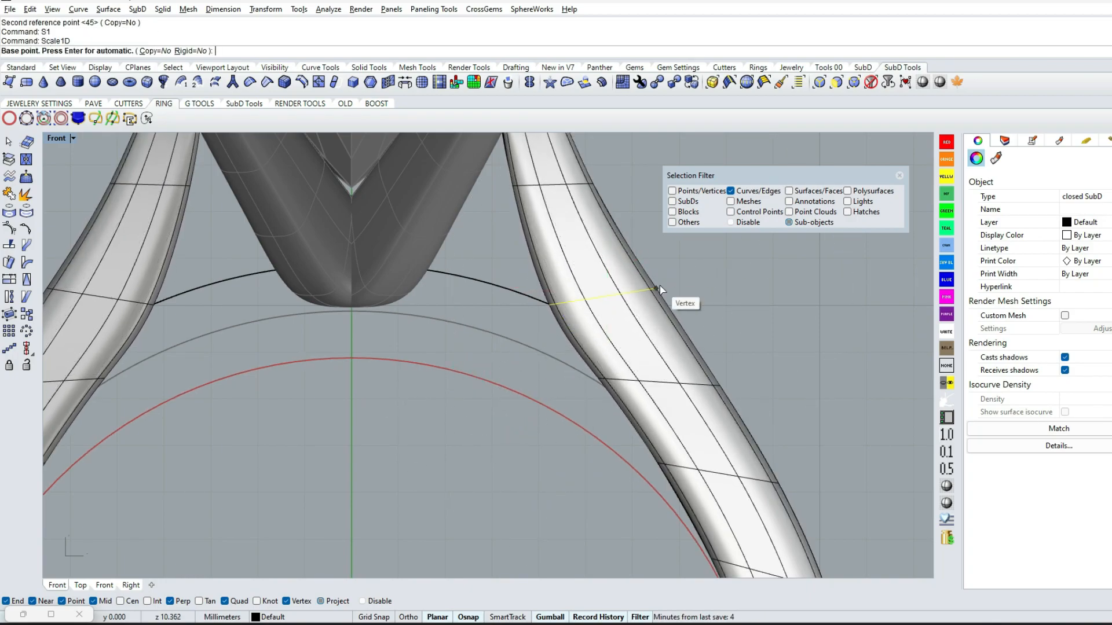
left_click(660, 290)
scroll(550, 309, "up", 3)
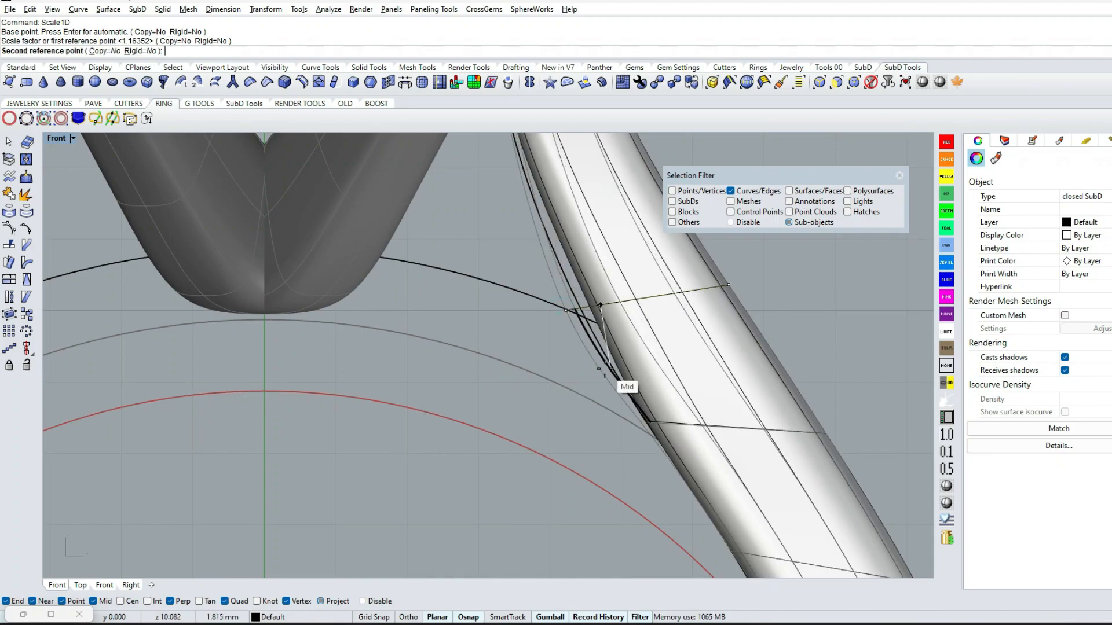
left_click(602, 364)
Rotate the lower shank edge loop near the inner circle about 18° around its outer vertex
scroll(602, 361, "down", 5)
left_click(706, 309)
scroll(706, 307, "down", 4)
double_click(686, 318)
scroll(685, 318, "up", 5)
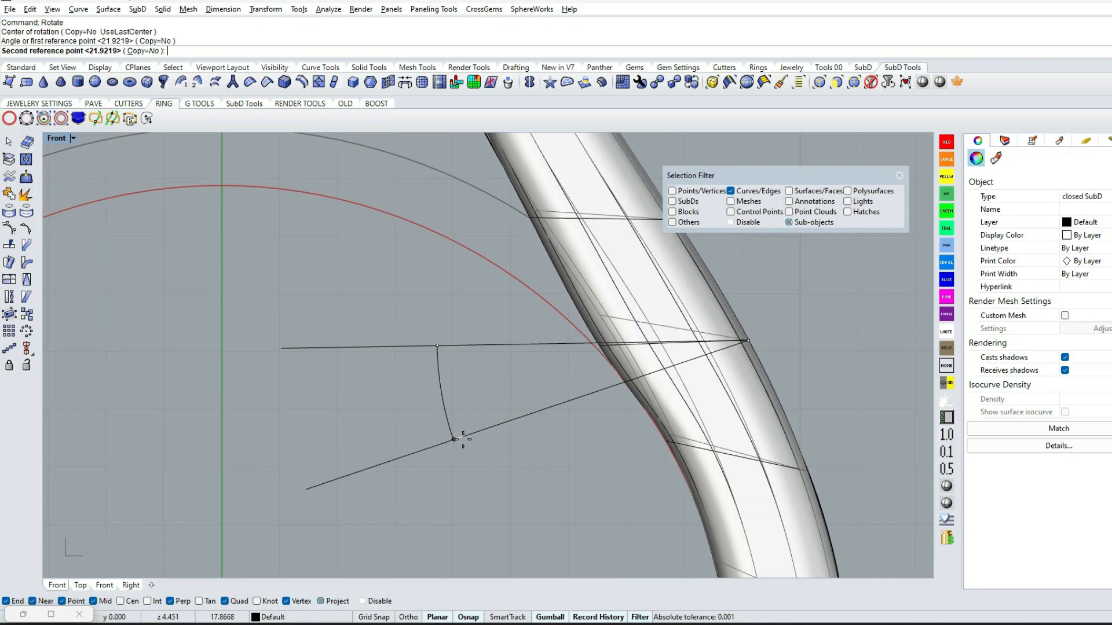
left_click(465, 435)
scroll(498, 365, "down", 4)
left_click(499, 361)
Bridge the facing inner faces of the two shank arms below the prongs
right_click_drag(485, 278, 713, 331, "ctrl+shift")
mouse_move(654, 255)
right_mouse_down("ctrl+shift")
mouse_move(709, 263)
mouse_move(417, 256)
mouse_move(637, 255)
right_mouse_up("ctrl+shift")
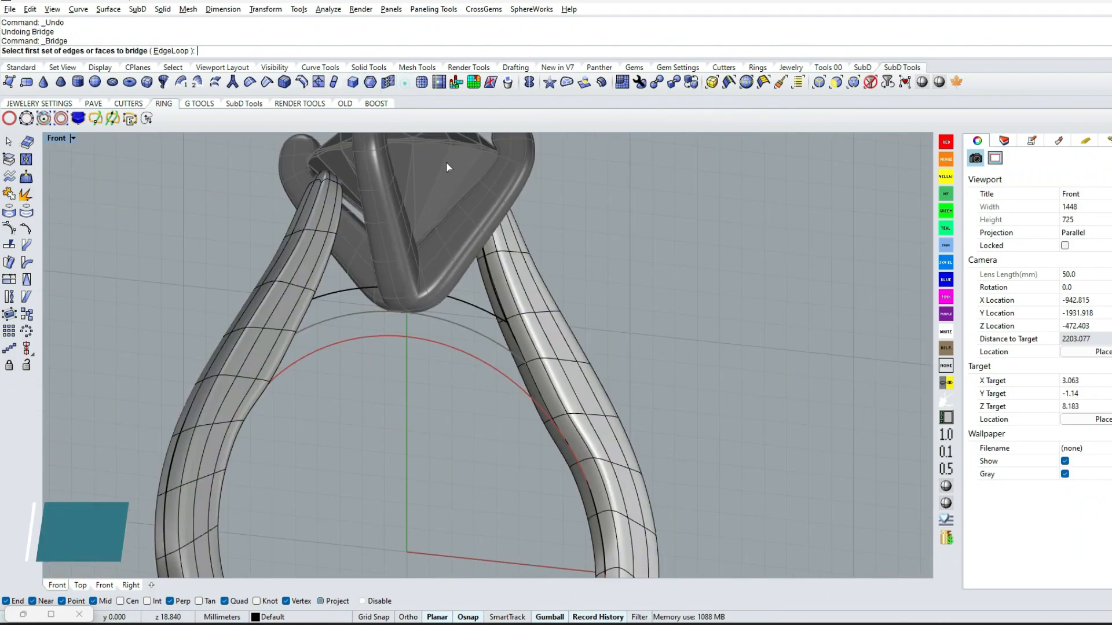
right_click(303, 347)
right_click_drag(430, 348, 280, 350, "ctrl+shift")
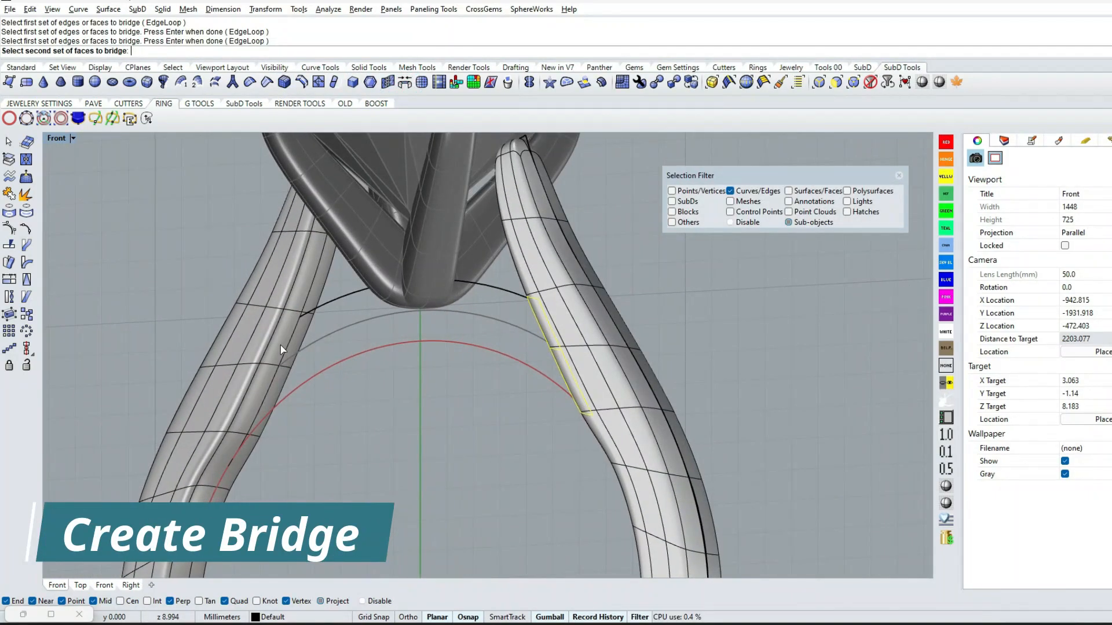
key("Return")
left_click(728, 343)
Unlock and hide the prongs, and set the Front view to wireframe display
type("F")
key("Return")
type("US")
key("Return")
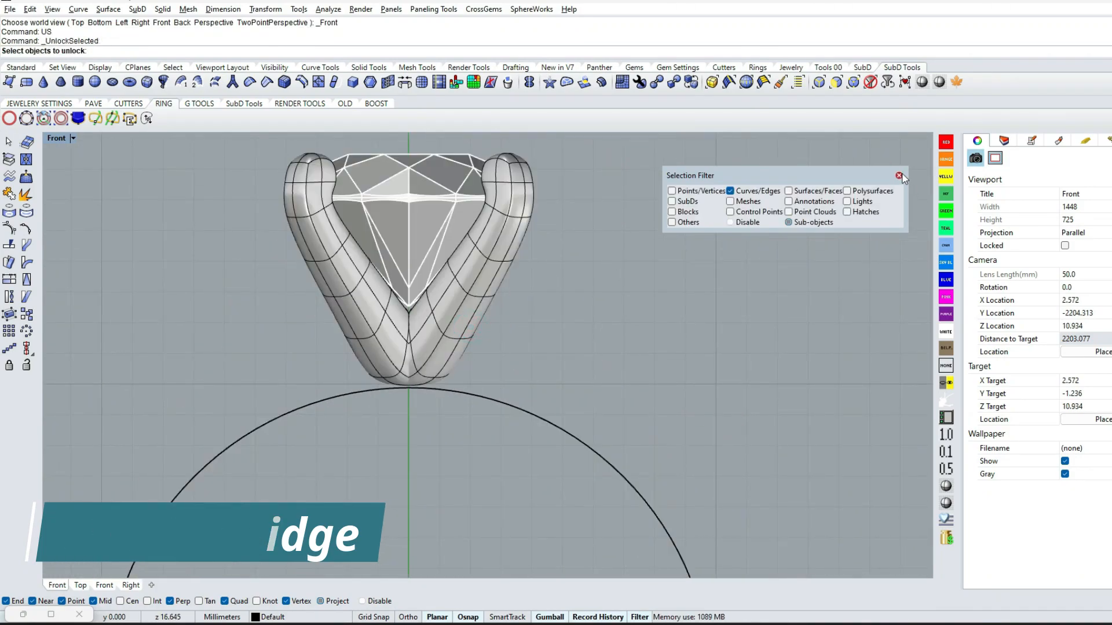
left_click(901, 175)
left_click(492, 283)
key("Return")
left_click(492, 283)
type("H")
key("Return")
left_click(945, 487)
Show the shank's control points and raise the bridge's centre column of points to the outer guide circle
scroll(423, 402, "up", 2)
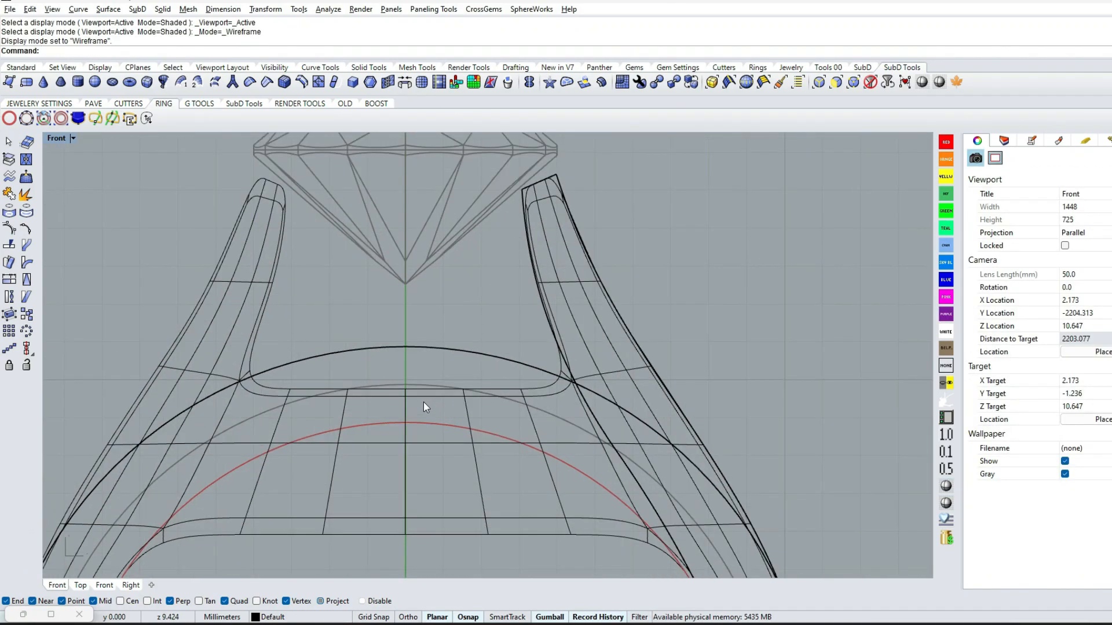
left_click(404, 399)
scroll(404, 400, "down", 1)
key("F10")
left_click_drag(392, 372, 421, 496)
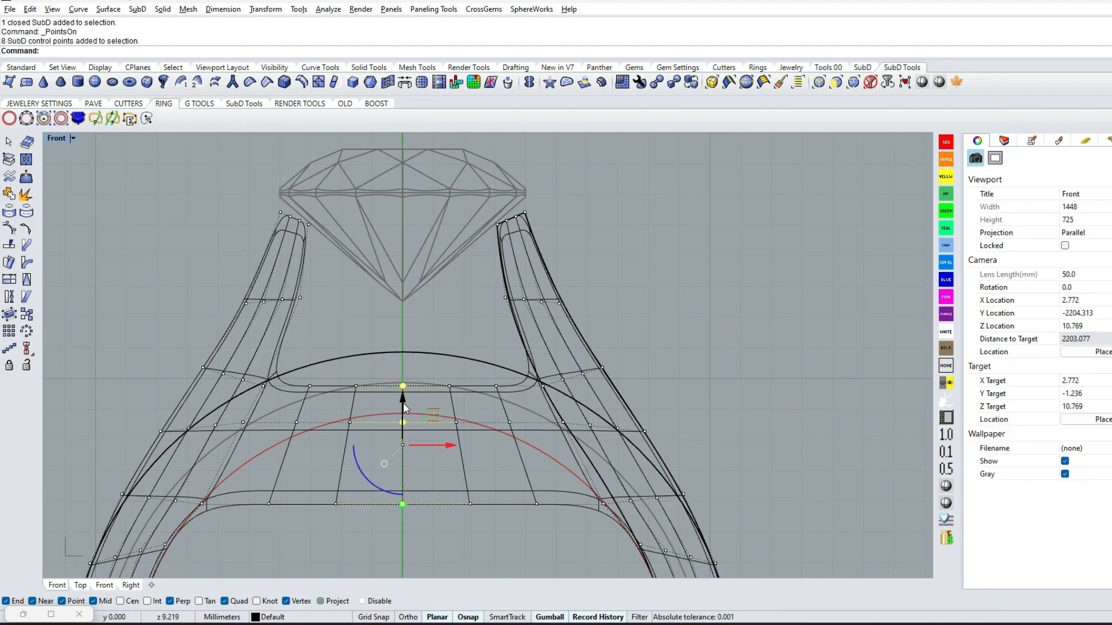
left_click(403, 349)
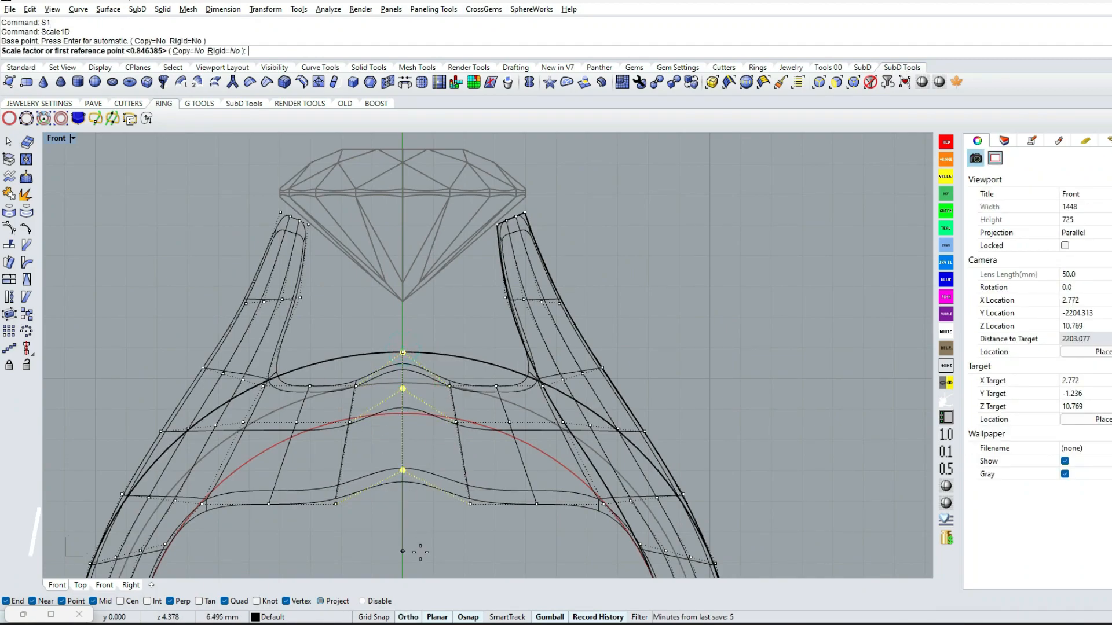
Turn off object snaps and scale the bridge's centre column of control points in one direction
scroll(428, 471, "up", 2)
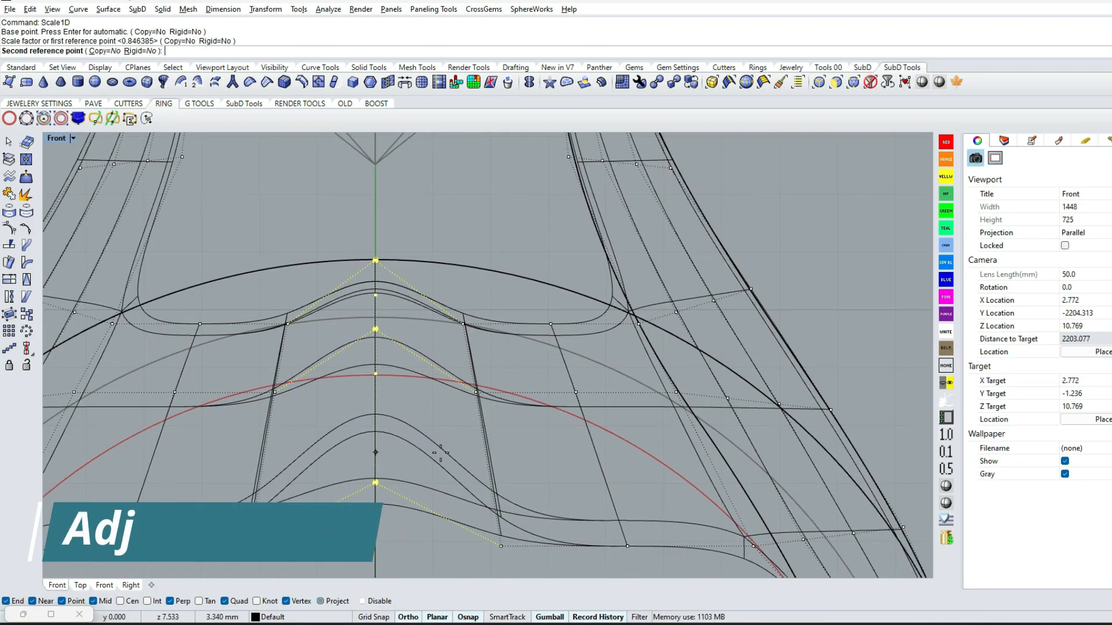
key("F4")
left_click(439, 375)
scroll(492, 399, "down", 4)
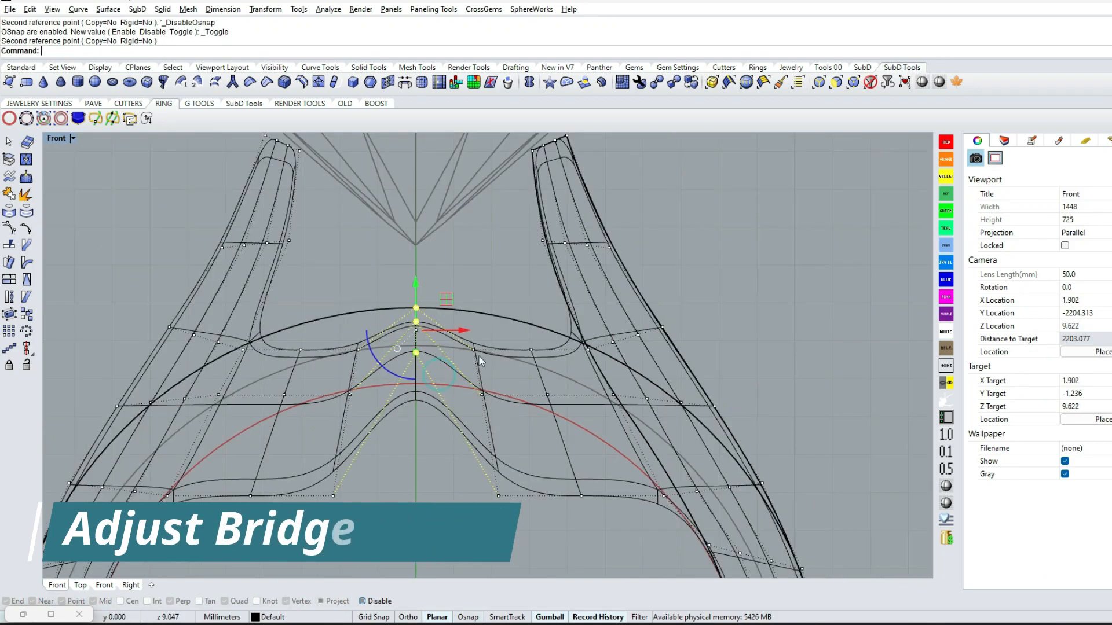
Move the bridge's control point column beside the centre up to the outer guide circle and scale it in one direction
left_click_drag(513, 394, 522, 356)
left_click(483, 313)
left_click(510, 471)
left_click(452, 507)
type("s1")
key("space")
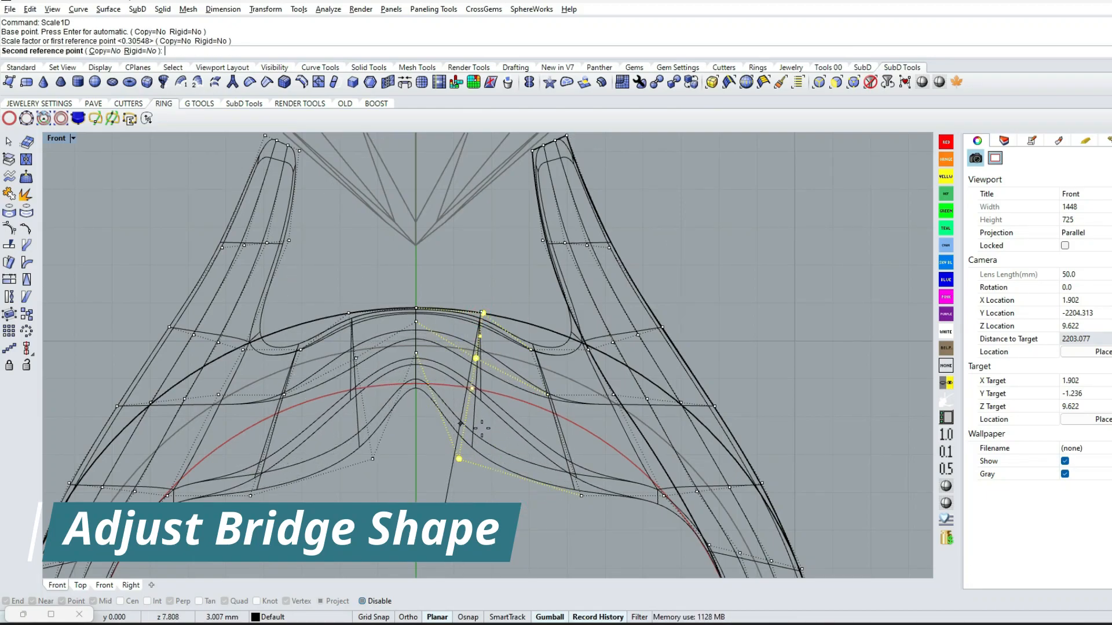
left_click(482, 427)
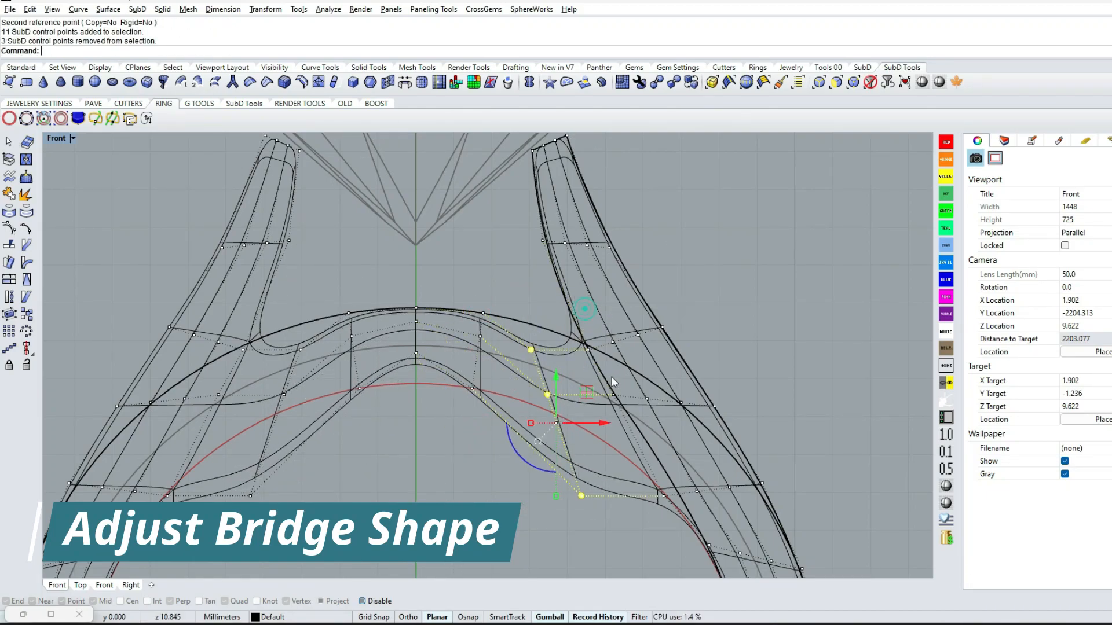
Rotate the outermost bridge control point column about its middle point and move it up to the outer guide circle
left_click(548, 395)
left_click(582, 308)
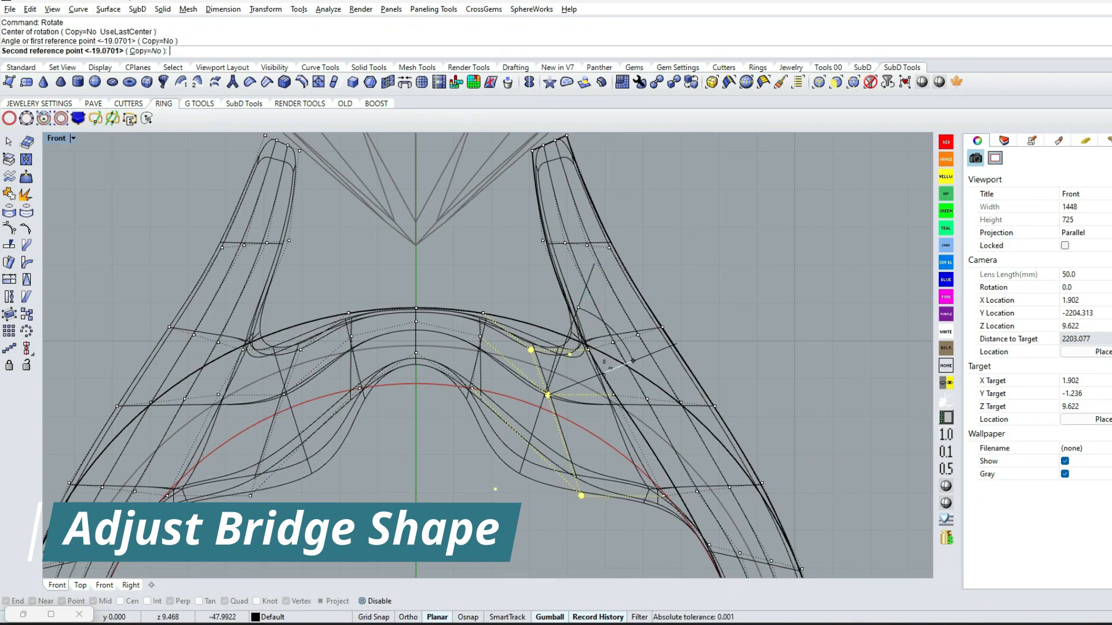
left_click(606, 361)
scroll(592, 379, "up", 2)
left_click_drag(556, 389, 560, 333)
Scale the outermost bridge control point column in one direction to slim the bridge near the arm
type("S1")
key("Return")
left_click(514, 500)
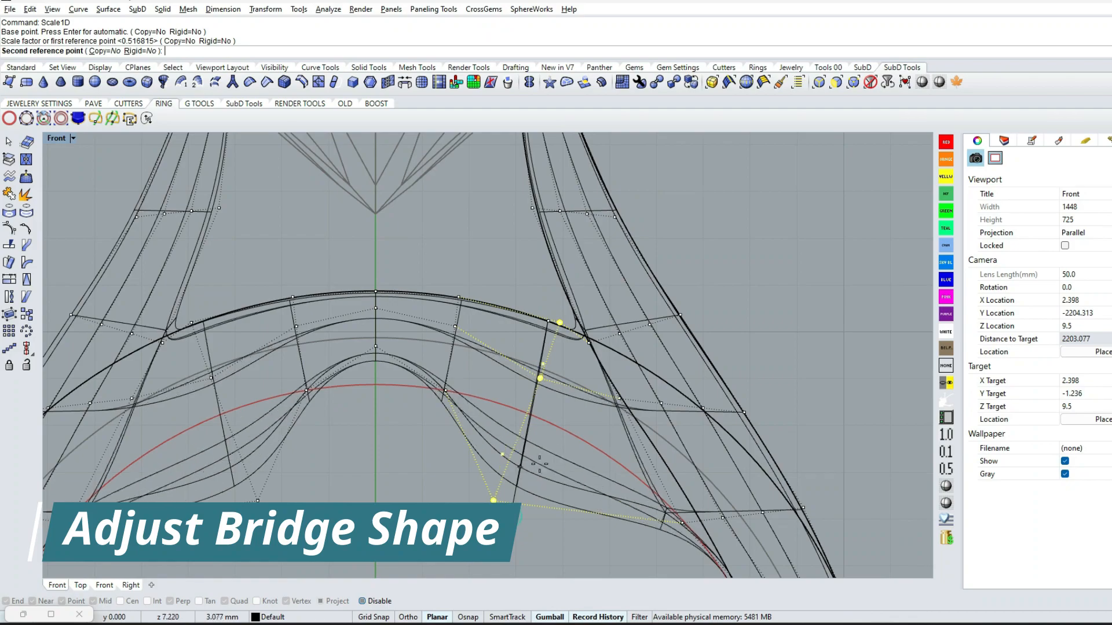
left_click(561, 410)
Scale the bridge's centre control points again in one direction, bringing the lower edge toward the inner guide circle
right_click_drag(360, 295, 458, 322)
scroll(459, 317, "up", 2)
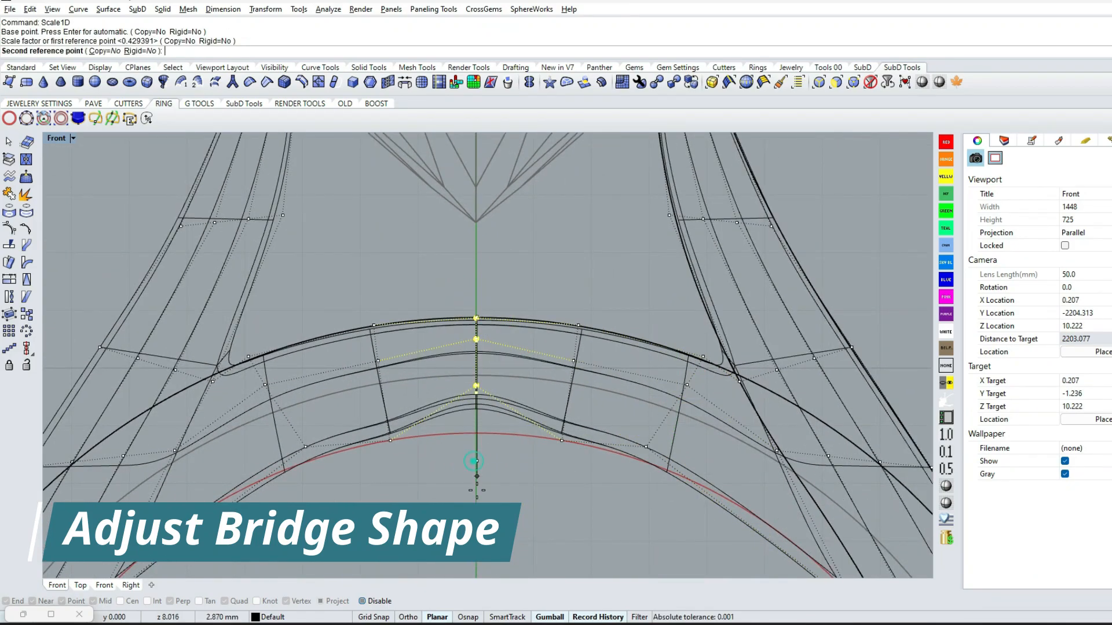
left_click(545, 463)
Reposition the control points of the outermost bridge column, including its middle points, to smooth the bridge near the arm
left_click_drag(676, 420, 740, 446)
scroll(744, 342, "up", 6)
left_click_drag(605, 409, 663, 442)
left_click_drag(669, 399, 720, 457)
scroll(669, 396, "down", 3)
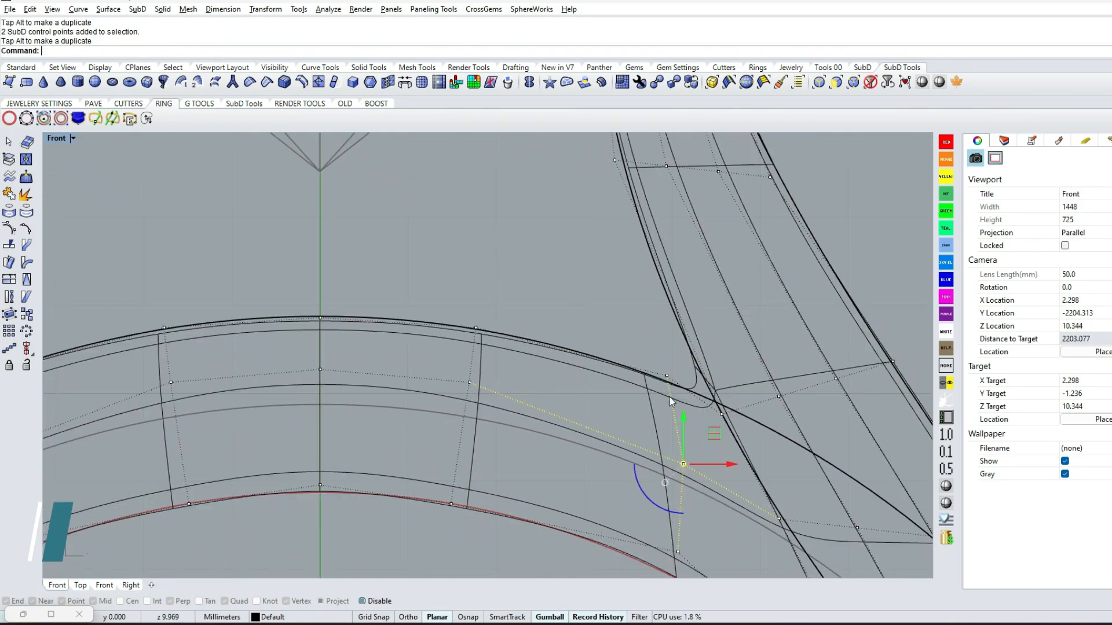
scroll(385, 322, "up", 3)
scroll(406, 336, "down", 4)
scroll(486, 475, "up", 2)
scroll(495, 485, "up", 4)
Move the lower control points of the bridge's side columns so the underside follows the inner guide circle
left_click_drag(435, 427, 502, 503)
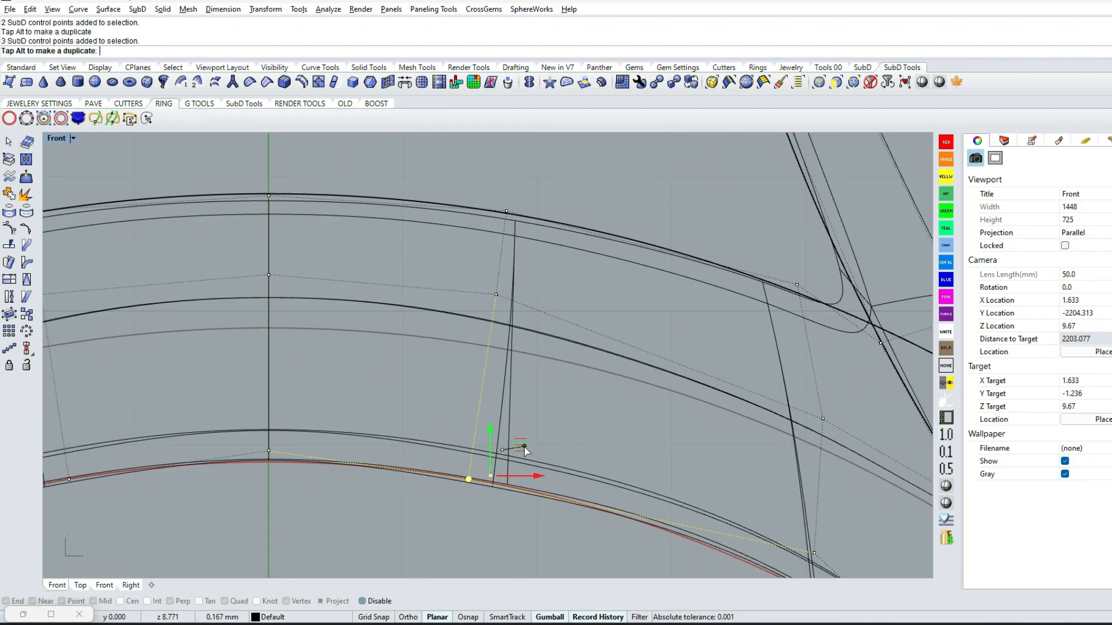
left_click_drag(524, 447, 522, 449)
scroll(728, 504, "down", 4)
right_click_drag(728, 504, 554, 391)
scroll(554, 391, "up", 4)
left_click_drag(588, 398, 680, 465)
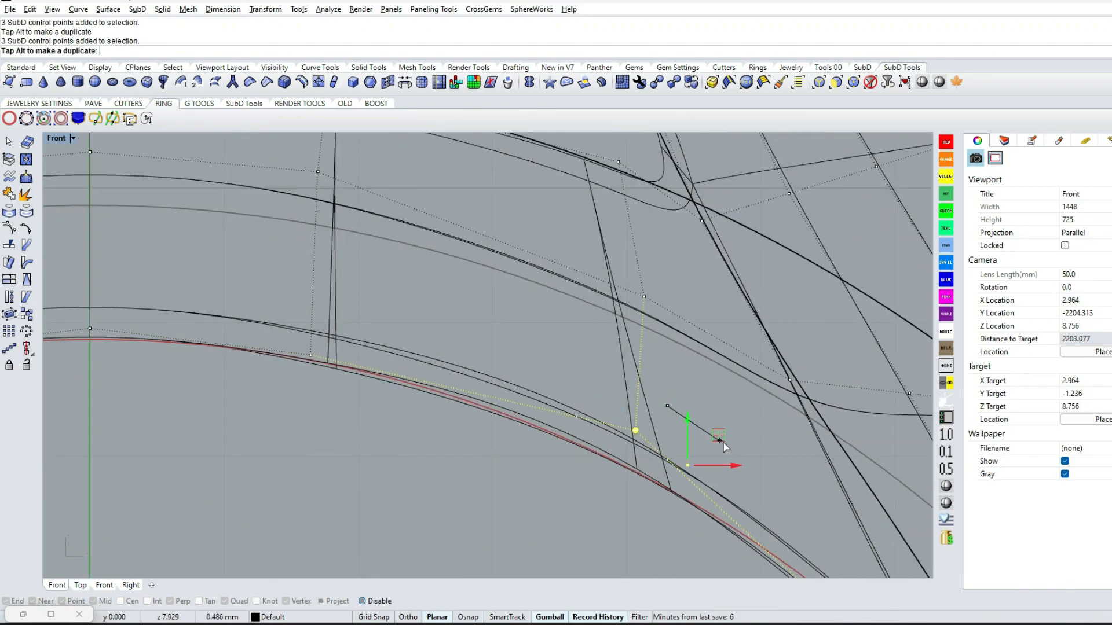
left_click_drag(715, 435, 716, 435)
Move the inner control points where the bridge meets the shank arm onto the inner guide circle
scroll(405, 398, "down", 5)
right_click_drag(614, 492, 342, 266)
scroll(399, 330, "up", 5)
left_click_drag(426, 364, 534, 414)
left_click_drag(543, 356, 542, 343)
scroll(555, 376, "down", 4)
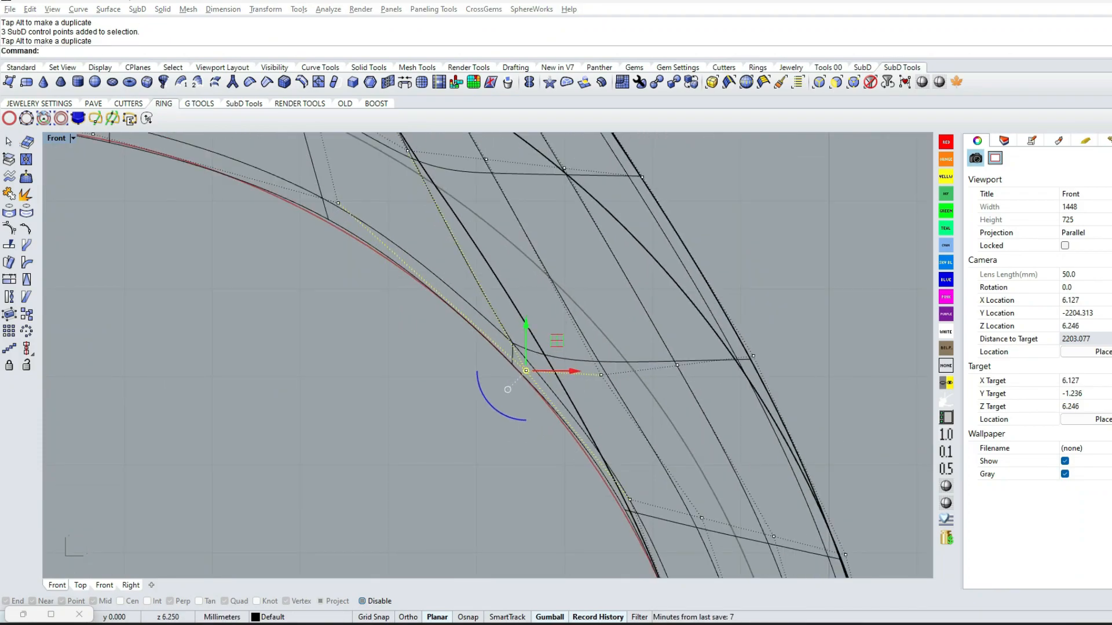
scroll(607, 304, "down", 6)
Shift the top control points of the outermost bridge column to refine the curve near the arm's inner corner
right_click_drag(507, 313, 595, 462)
scroll(543, 303, "up", 8)
left_click_drag(489, 241, 529, 303)
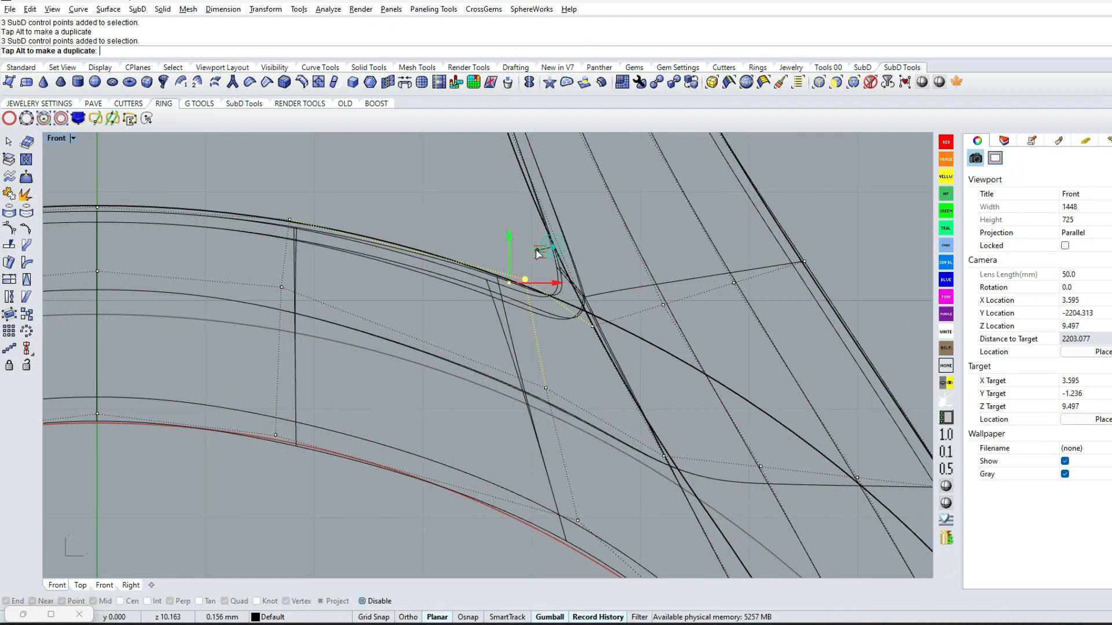
left_click_drag(532, 240, 532, 240)
right_click_drag(440, 231, 666, 304)
mouse_move(475, 255)
left_mouse_down()
mouse_move(544, 320)
mouse_move(547, 361)
left_mouse_up()
Turn off the shank's control points and return the view to shaded display
scroll(547, 362, "down", 6)
scroll(430, 318, "up", 4)
scroll(530, 272, "down", 10)
key("Escape")
key("Escape")
right_click_drag(719, 237, 695, 284)
scroll(696, 286, "down", 4)
right_click_drag(717, 340, 656, 240)
scroll(616, 286, "up", 2)
right_click_drag(697, 512, 686, 401)
scroll(713, 360, "down", 2)
left_click(946, 487)
right_click_drag(557, 214, 548, 303, "ctrl+shift")
mouse_move(548, 155)
right_mouse_down()
mouse_move(569, 289)
mouse_move(558, 256)
mouse_move(576, 264)
mouse_move(583, 229)
mouse_move(590, 376)
mouse_move(652, 213)
mouse_move(634, 208)
right_mouse_up()
Bring back one hidden object at the setting and delete it
type("ss")
key("Return")
left_click(568, 278)
right_click(568, 278)
left_click(568, 228)
key("Delete")
Show the hidden prongs and return to the Front view
type("ss")
key("Return")
left_click(568, 228)
right_click(568, 228)
scroll(574, 300, "up", 6)
left_click(575, 300)
key("ctrl+F2")
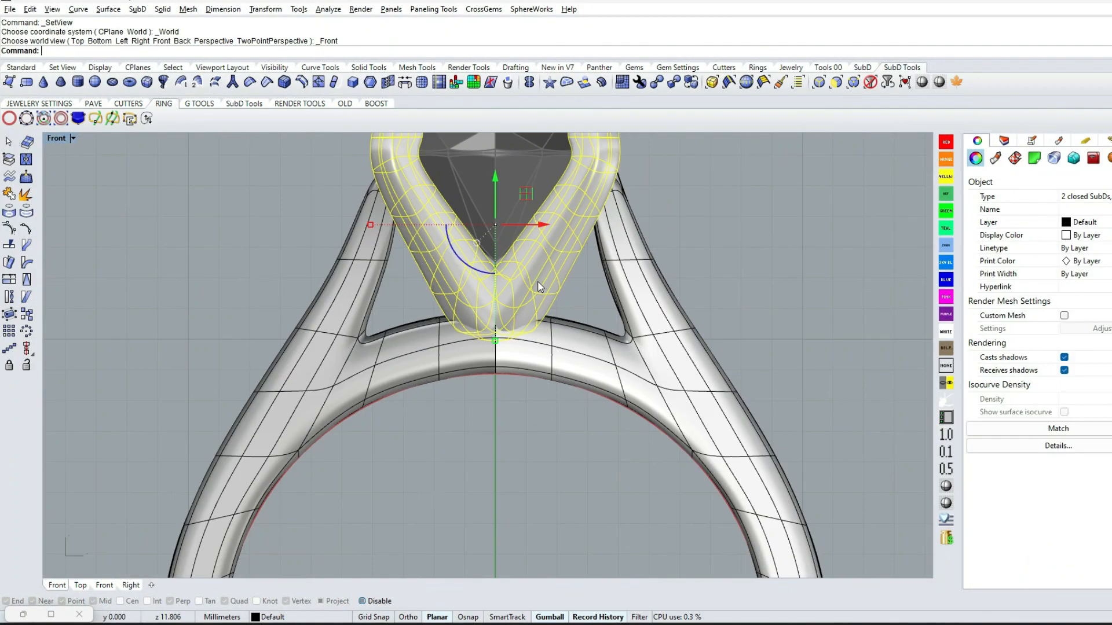
key("Escape")
Unlock the gem and raise it together with the prongs so the setting rests on top of the bridge
right_click_drag(540, 268, 574, 373)
type("us")
key("Return")
left_click(514, 291)
right_click(515, 291)
left_click(528, 292)
left_click(581, 328, "shift")
left_click_drag(530, 284, 534, 264)
left_click(781, 308)
Hide the leftover guide objects beside the setting
scroll(649, 281, "up", 8)
left_click(647, 280)
left_click(666, 317)
type("h")
key("Return")
scroll(586, 383, "down", 4)
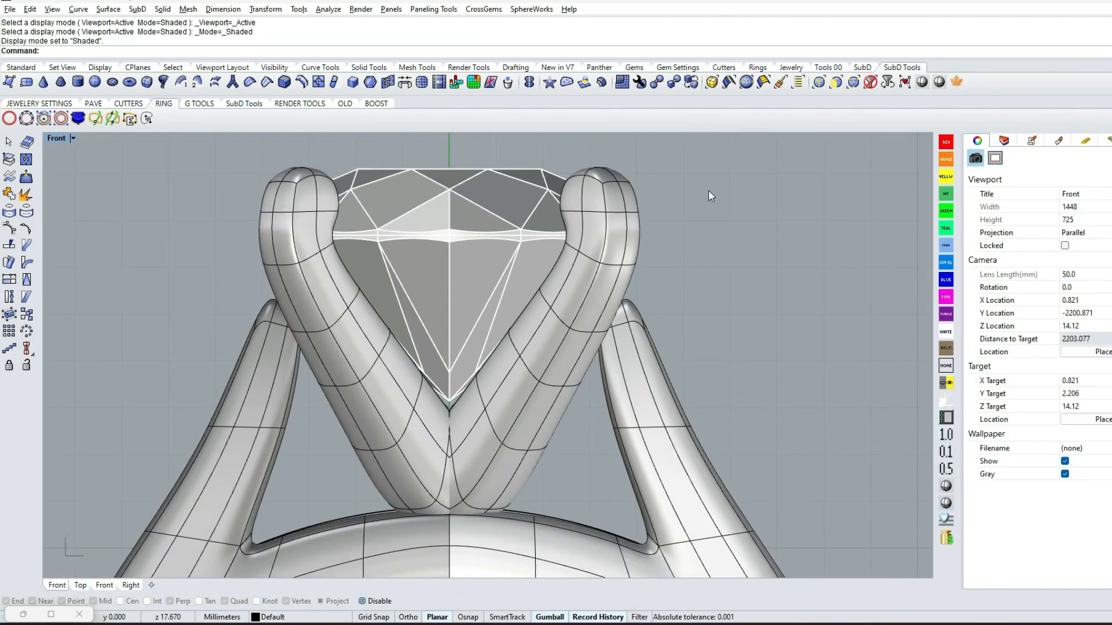
Limit selection to SubD faces and adjust the faces at the tip of a shank arm in the Front view
left_click(834, 87)
scroll(666, 322, "up", 8)
right_click_drag(666, 322, 471, 394, "ctrl+shift")
scroll(471, 394, "down", 4)
scroll(467, 395, "up", 4)
left_click(456, 397)
left_click(470, 405, "shift")
left_click(516, 427, "shift")
key("ctrl+F2")
right_click_drag(616, 400, 366, 493)
left_click_drag(466, 292, 438, 272)
Move the ten upper faces of the shank arm about 0.18 mm inward against the prong
scroll(481, 318, "down", 6)
left_click(522, 398)
left_click_drag(518, 378, 427, 422)
left_click_drag(505, 351, 497, 353)
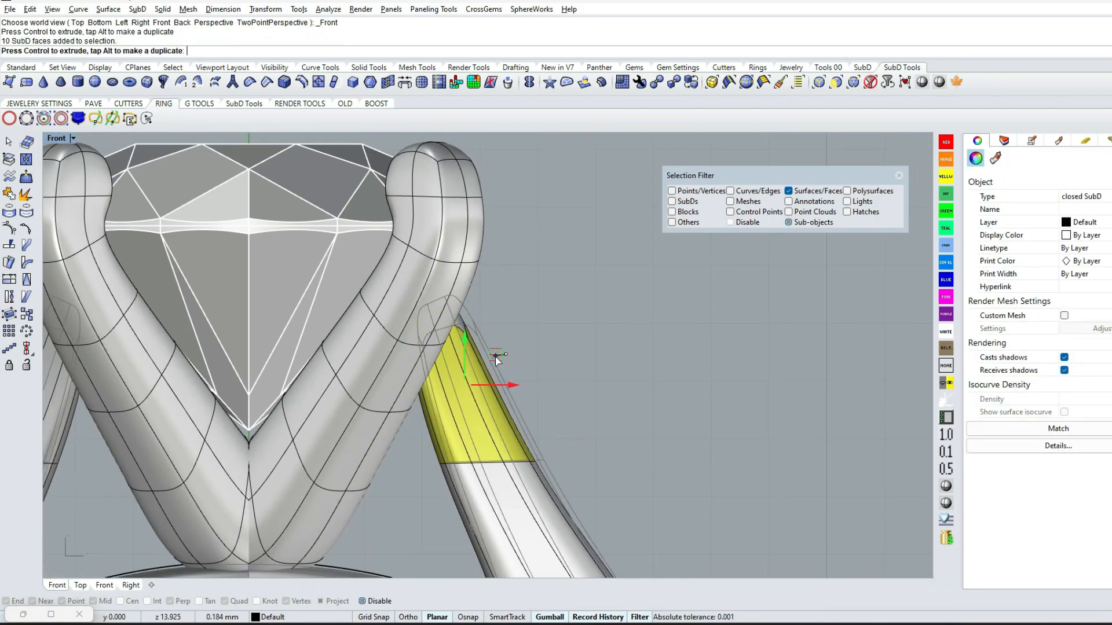
scroll(503, 361, "down", 6)
right_click_drag(579, 430, 539, 366)
left_click(535, 407)
right_click_drag(466, 454, 572, 410)
scroll(501, 341, "down", 6)
right_click_drag(525, 316, 445, 329, "ctrl+shift")
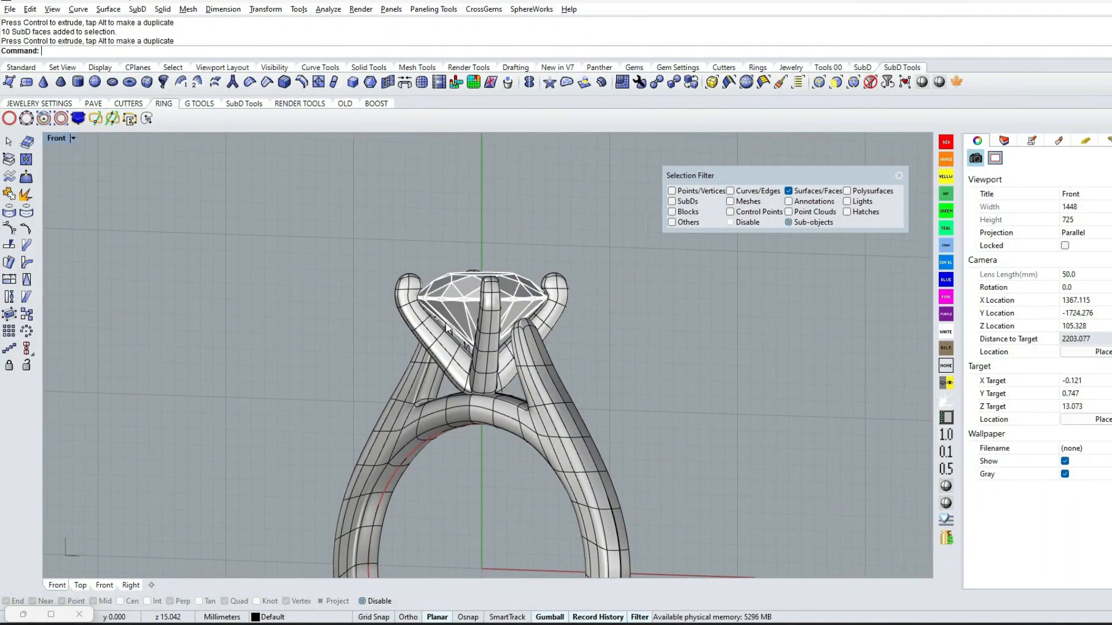
Switch to the Top view and hide the gem
key("Return")
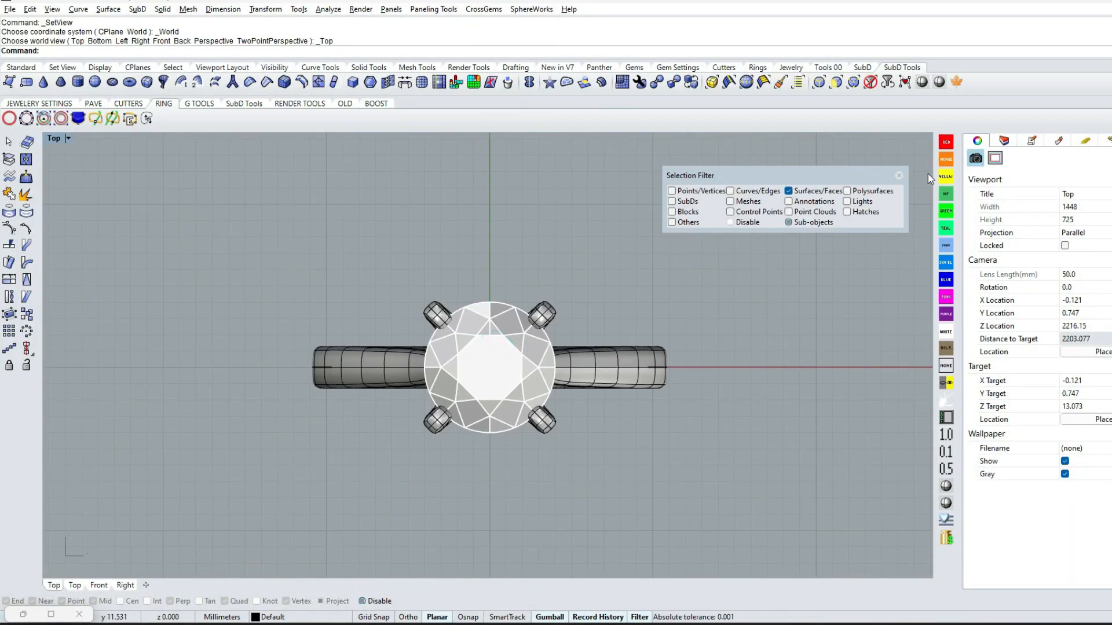
left_click(512, 325)
key("ctrl+h")
Draw a circle centred at 0 that crosses all four prongs
type("ci")
key("Return")
type("0")
key("Return")
scroll(509, 324, "up", 5)
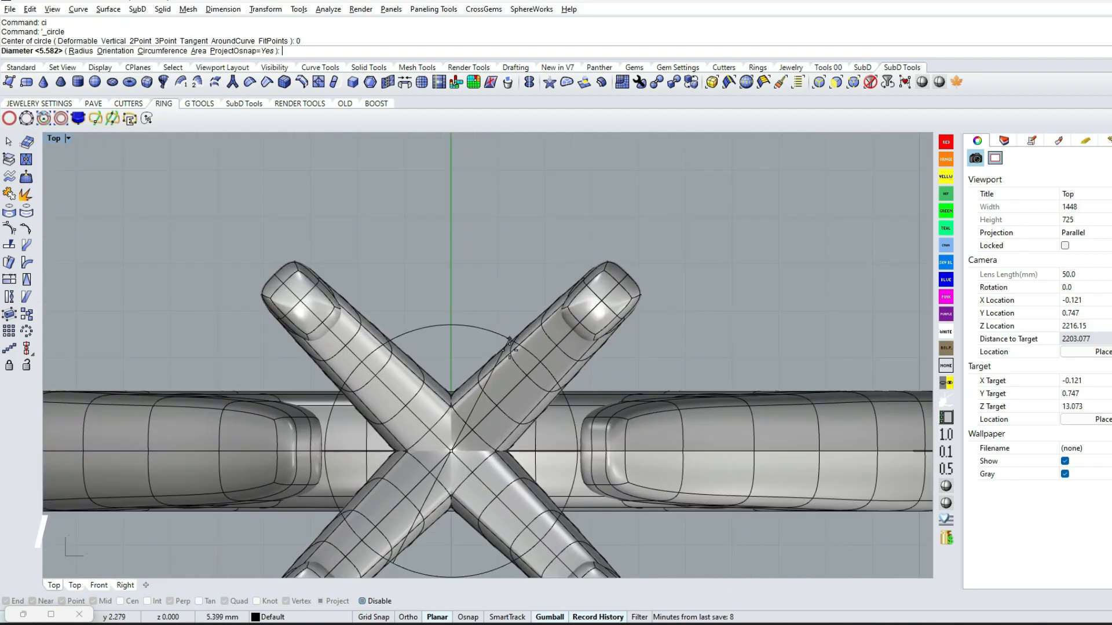
left_click(498, 303, "shift")
left_click(498, 304)
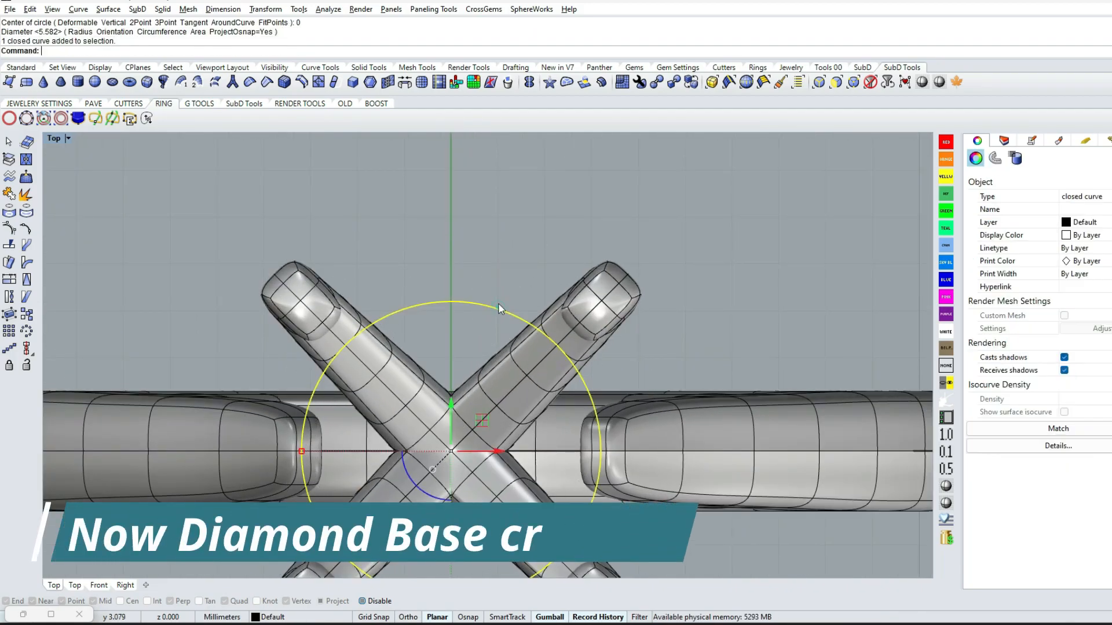
Raise the circle in the Front view to the middle height of the prongs
type("f")
key("Return")
scroll(524, 399, "down", 10)
left_click_drag(512, 347, 513, 341)
scroll(524, 371, "up", 10)
left_click(524, 372)
right_click_drag(525, 371, 492, 414, "ctrl+shift")
Offset the circle outward about 0.74 mm through a picked point in the Top view
left_click(481, 366)
type("tt")
key("Return")
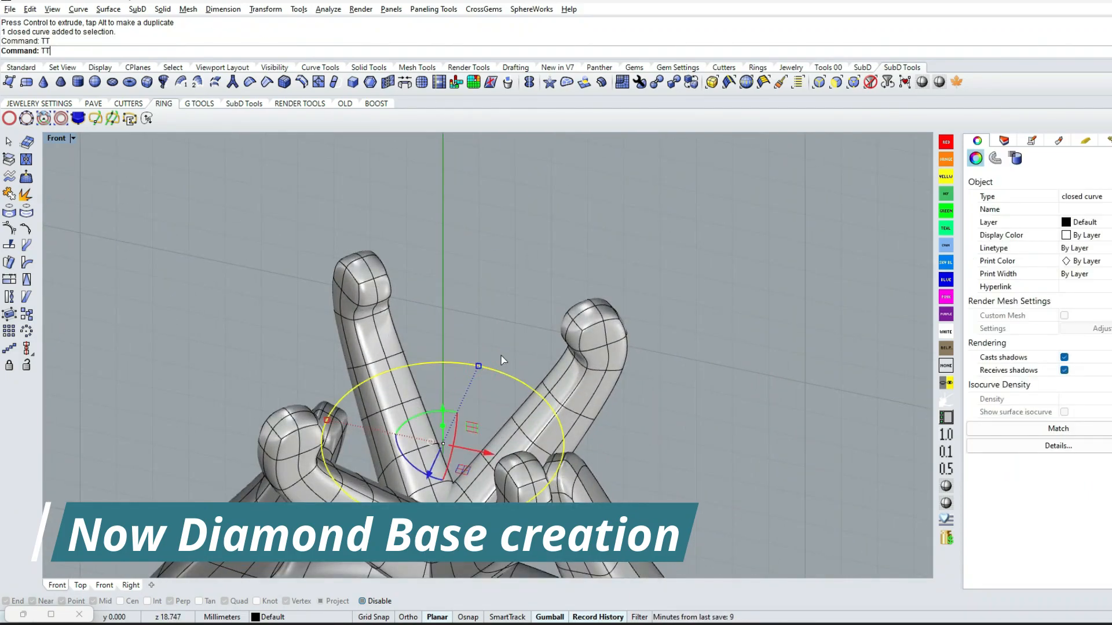
scroll(606, 354, "up", 4)
type("o")
key("Return")
type("v")
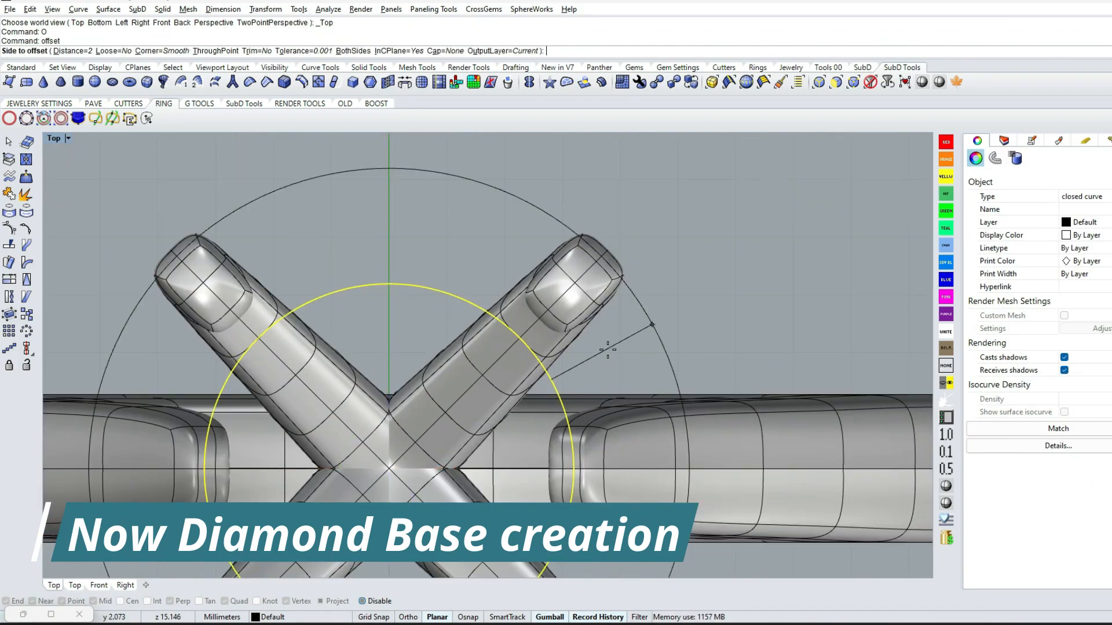
key("Return")
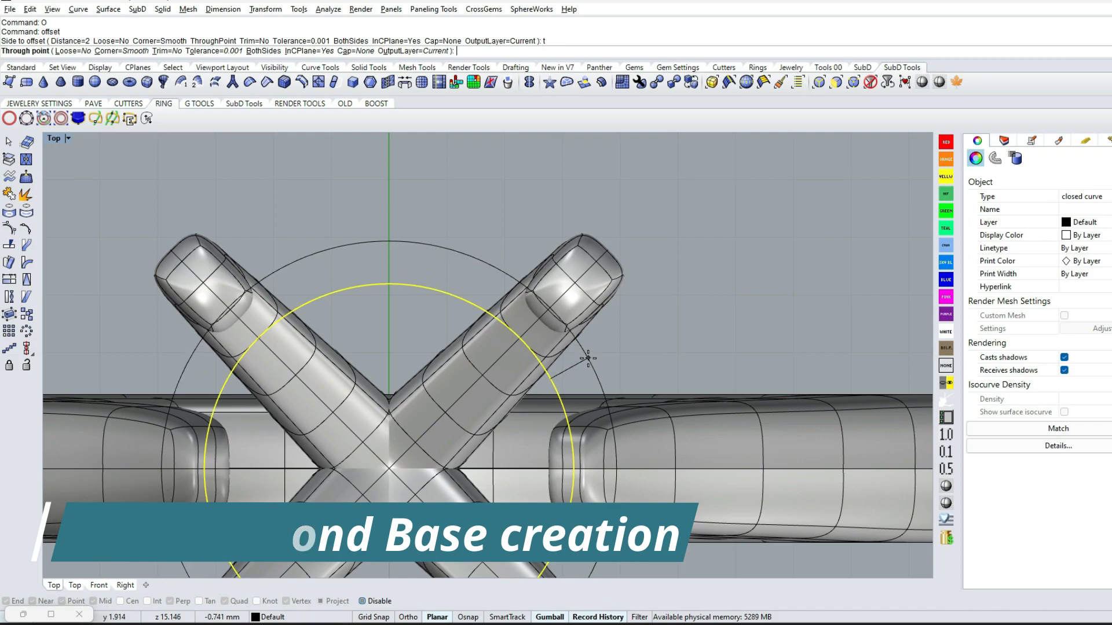
left_click(588, 358)
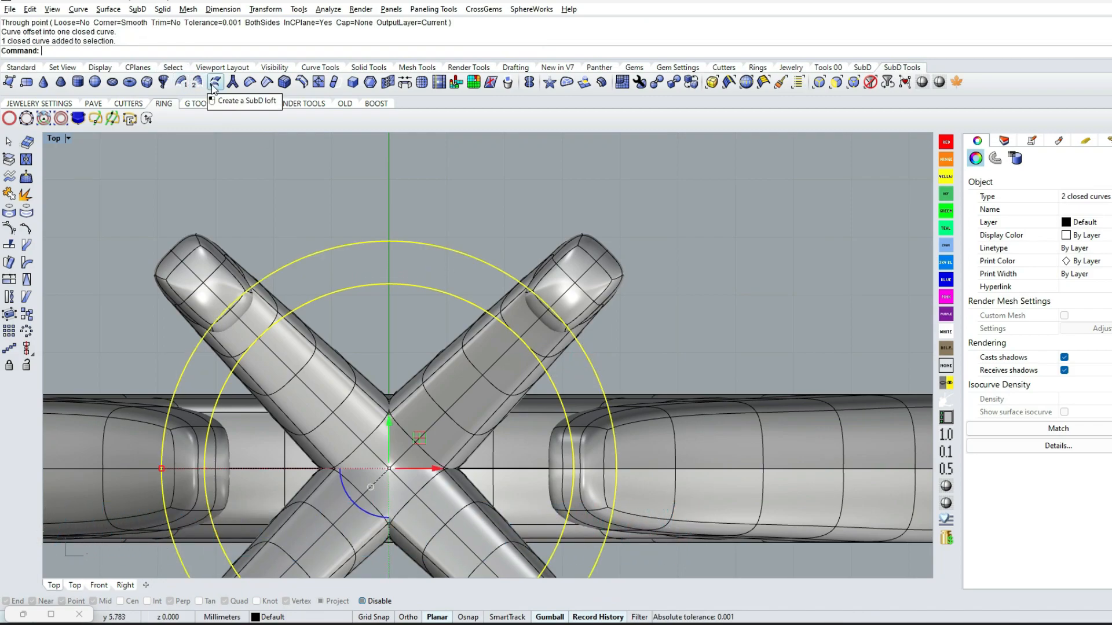
Create a SubD loft between the two circles with 12 adjusted shape segments and 2 divisions between shapes
scroll(614, 355, "down", 4)
key("Return")
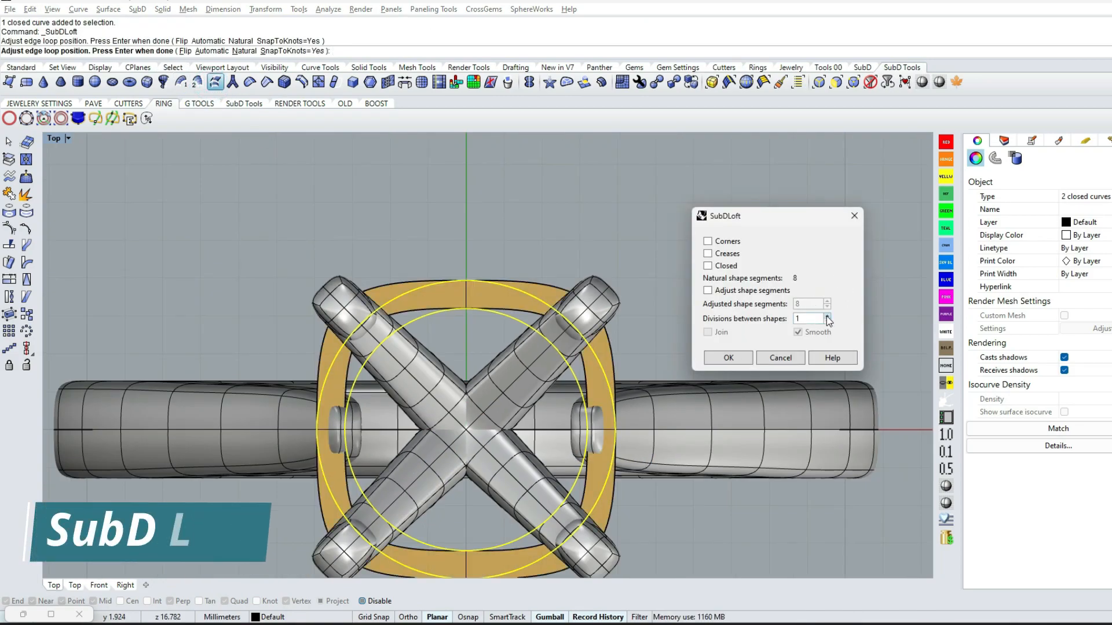
left_click(751, 291)
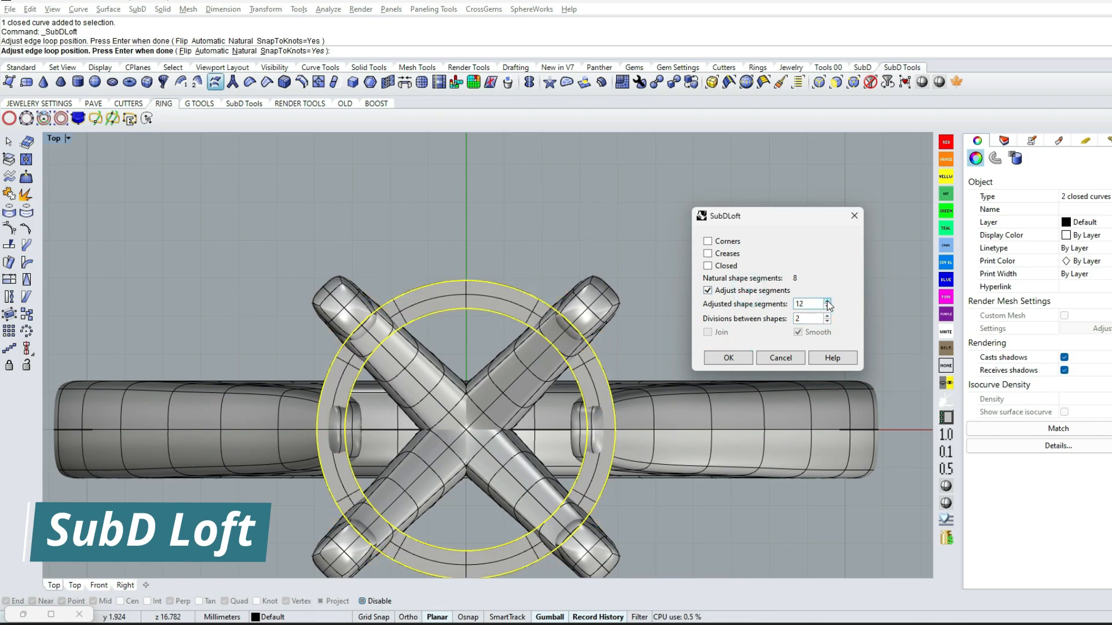
left_click(728, 358)
right_click_drag(695, 293, 565, 470)
key("Return")
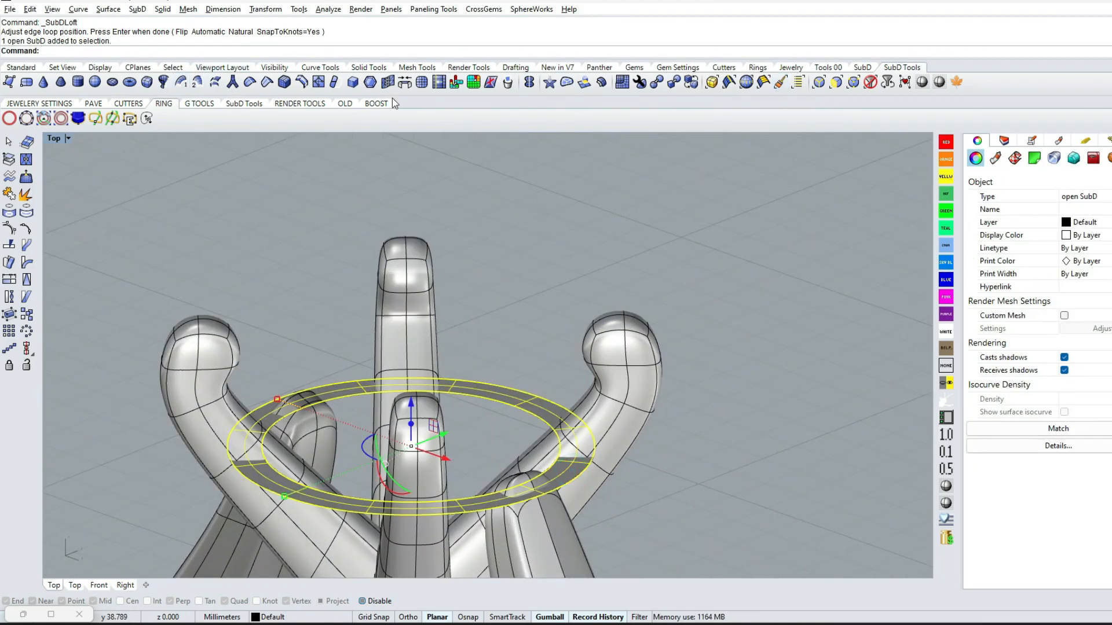
Extrude the flat SubD ring upward and close its open side by pasting the copied original and joining the parts
key("ctrl+c")
left_click_drag(412, 427, 412, 388)
left_click(669, 399)
right_click_drag(646, 379, 612, 319)
key("ctrl+v")
key("ctrl+j")
left_click(551, 331)
left_click(486, 349)
Hide the leftover circle curve at the base ring
right_click_drag(519, 289, 473, 492)
left_click_drag(534, 318, 495, 400)
left_click(518, 353, "ctrl")
type("h")
key("Return")
right_click_drag(482, 402, 548, 323)
left_click(834, 85)
scroll(611, 452, "up", 4)
right_click_drag(631, 347, 612, 462)
left_click(607, 454)
double_click(634, 479, "shift")
left_click(648, 444, "shift")
double_click(657, 475, "shift")
Show only the round gem from the hidden objects, leaving the rest hidden
type("ss")
key("Return")
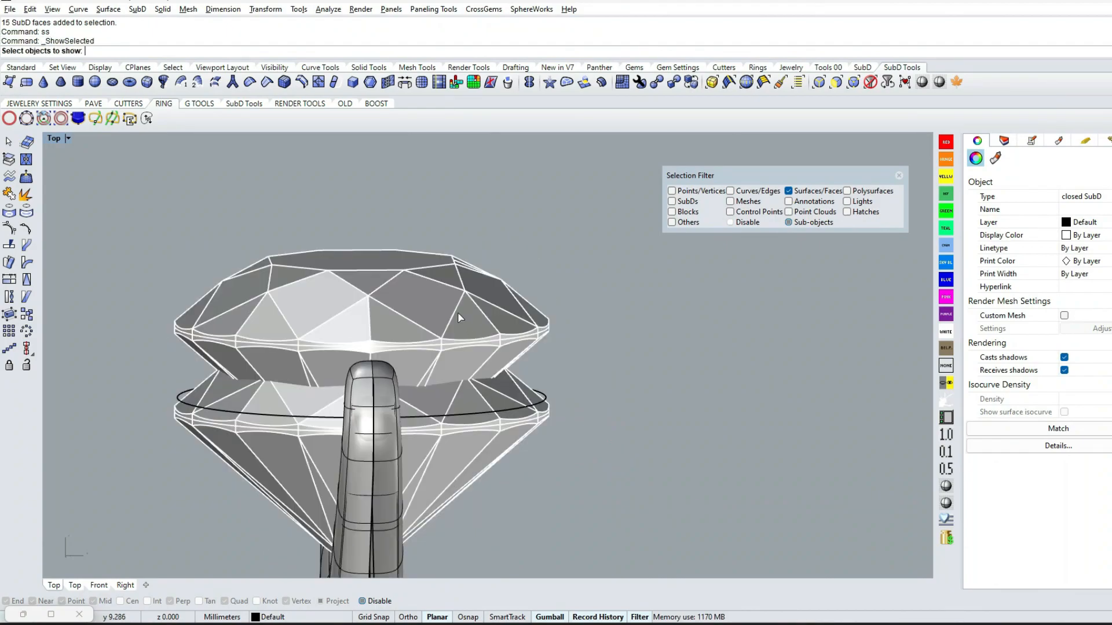
left_click(898, 175)
left_click(530, 313)
key("Return")
right_click_drag(556, 301, 574, 280)
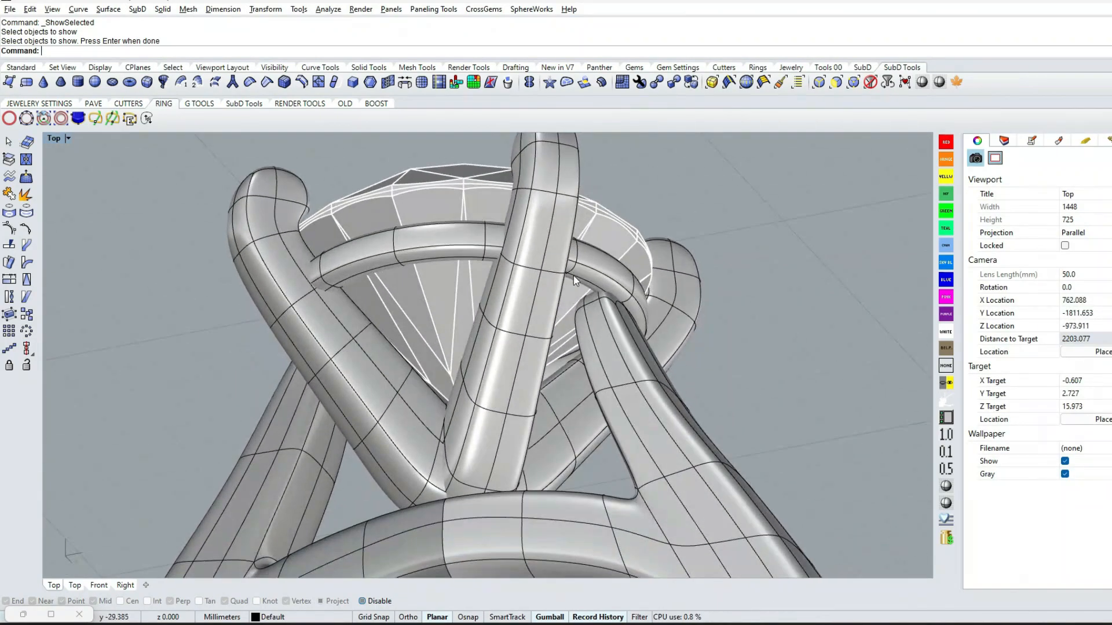
scroll(573, 276, "up", 4)
double_click(591, 273)
key("Escape")
left_click(835, 84)
right_click_drag(615, 336, 595, 308)
scroll(563, 298, "up", 3)
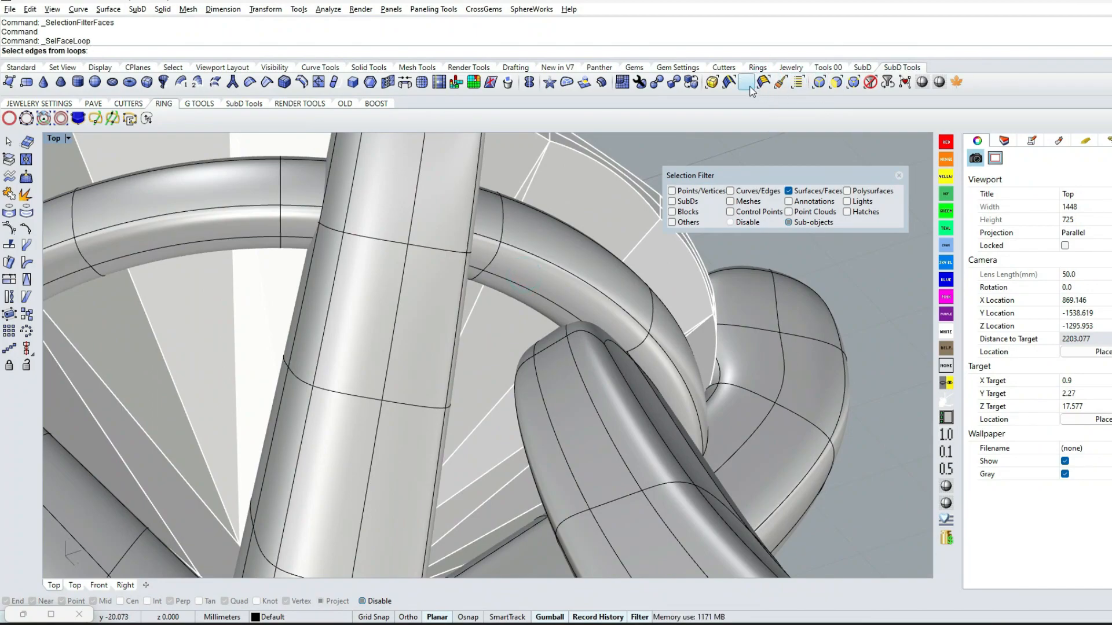
left_click(899, 175)
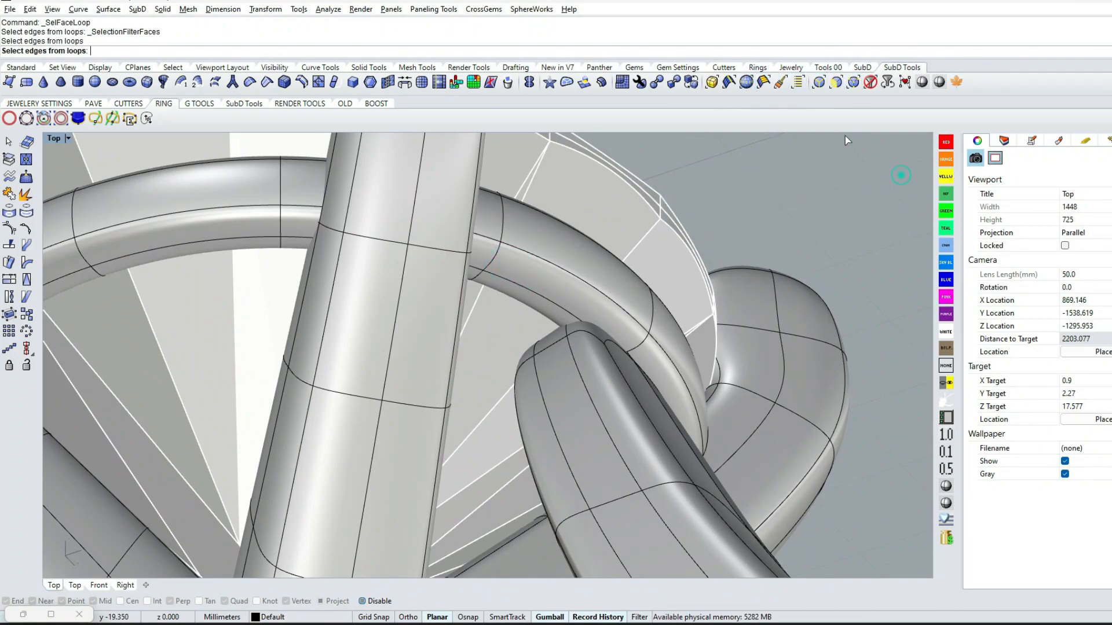
left_click(843, 86)
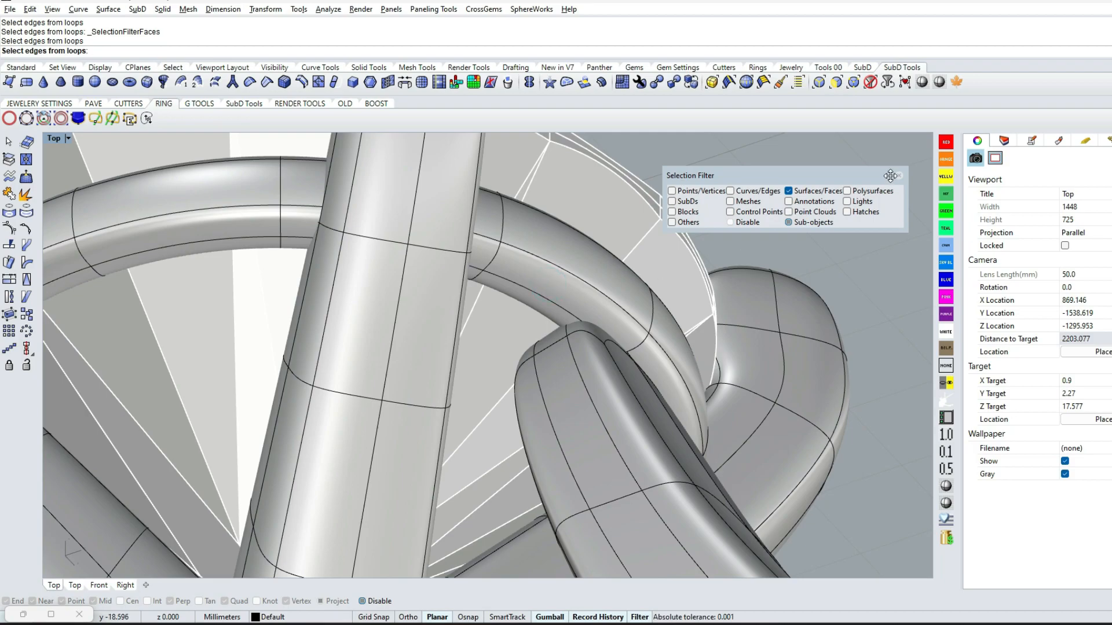
left_click(899, 175)
Select the face loops around the base ring's underside, scale them slightly inward and move them down in the Front view
left_click(834, 87)
left_click(518, 271)
double_click(646, 360, "shift")
left_click(485, 280, "shift")
right_click_drag(485, 281, 504, 336)
double_click(419, 236, "shift")
scroll(419, 236, "down", 7)
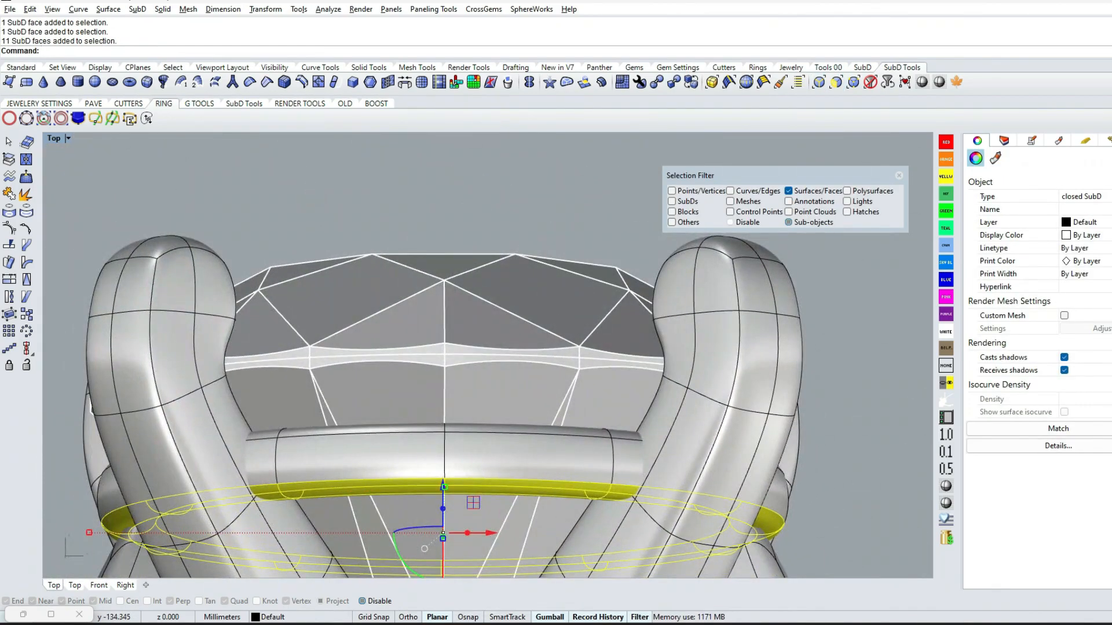
key("ctrl+F2")
scroll(653, 371, "down", 5)
scroll(399, 521, "up", 4)
left_click_drag(324, 375, 338, 375)
left_click_drag(609, 338, 610, 359)
scroll(604, 336, "down", 2)
left_click(361, 306)
left_click(899, 175)
Lock the round gem and the prongs so only the base ring's faces can be selected
left_click(648, 278)
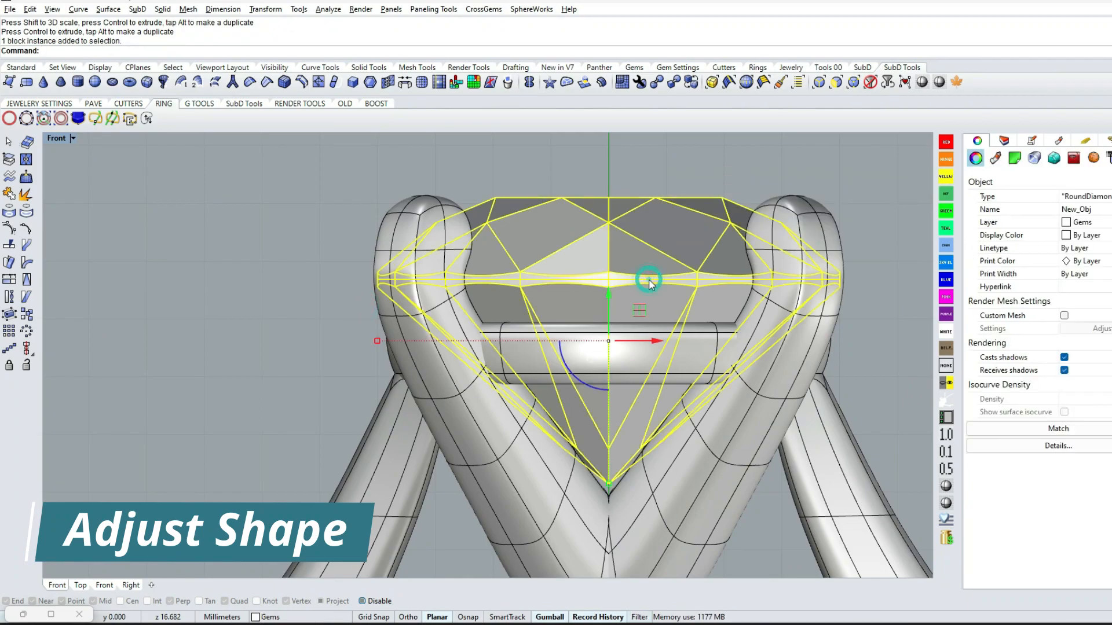
key("ctrl+l")
left_click(836, 82)
left_click_drag(340, 275, 860, 348)
right_click_drag(859, 346, 729, 391)
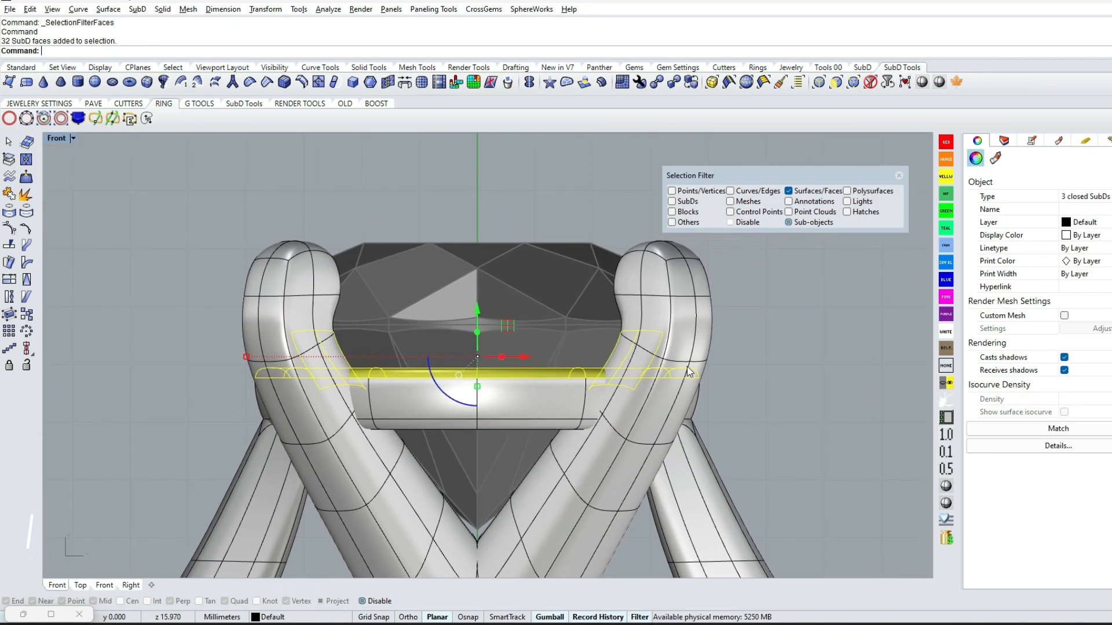
left_click(685, 287)
key("Escape")
left_click(899, 176)
left_click(676, 242)
key("ctrl+l")
Raise the base ring's upper faces in the Front view and scale them slightly outward
left_click(835, 83)
left_click_drag(185, 334, 747, 382)
left_click_drag(477, 327, 477, 299)
left_click_drag(247, 343, 238, 342)
left_click(192, 399)
right_click_drag(695, 391, 653, 398, "ctrl+shift")
Unlock the prongs while leaving the round gem locked
scroll(477, 262, "down", 5)
left_click(899, 176)
key("Return")
right_click_drag(738, 342, 780, 349, "ctrl+shift")
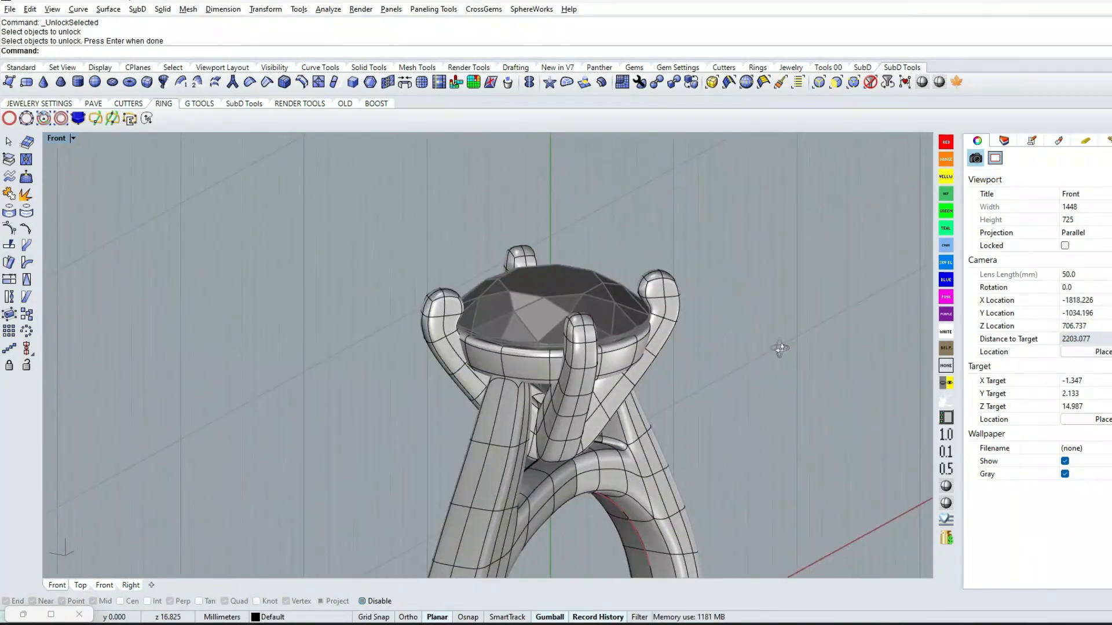
Rotate the base ring 45 degrees about 0 in the Top view
left_click(520, 364)
type("t")
key("Return")
scroll(446, 426, "up", 4)
scroll(446, 426, "down", 2)
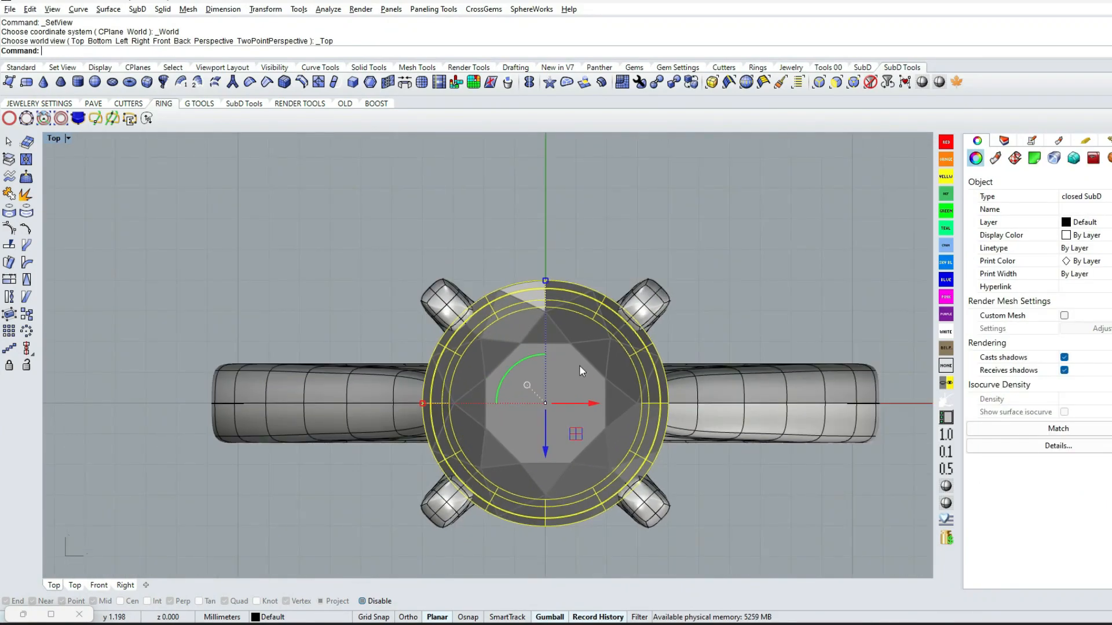
type("R")
key("Return")
type("0")
key("Return")
type("45")
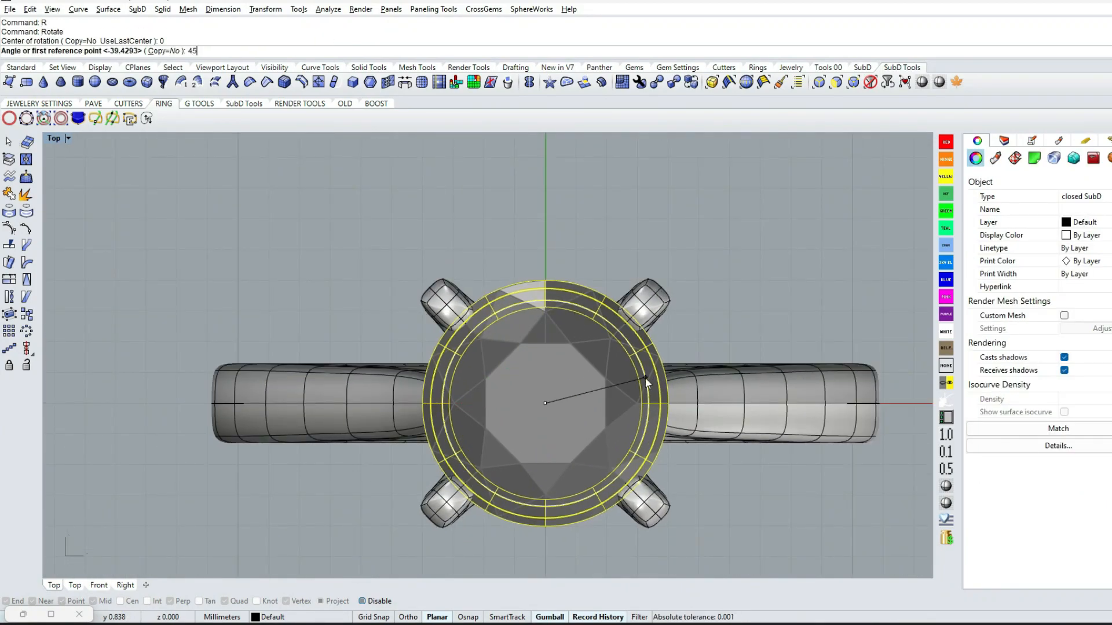
key("Escape")
Unlock the round gem and hide it
right_click_drag(566, 377, 552, 355, "ctrl+shift")
key("Return")
left_click(534, 307)
key("Return")
left_click(533, 307)
key("h")
Hide the prongs and the shank so only the base ring remains
key("Return")
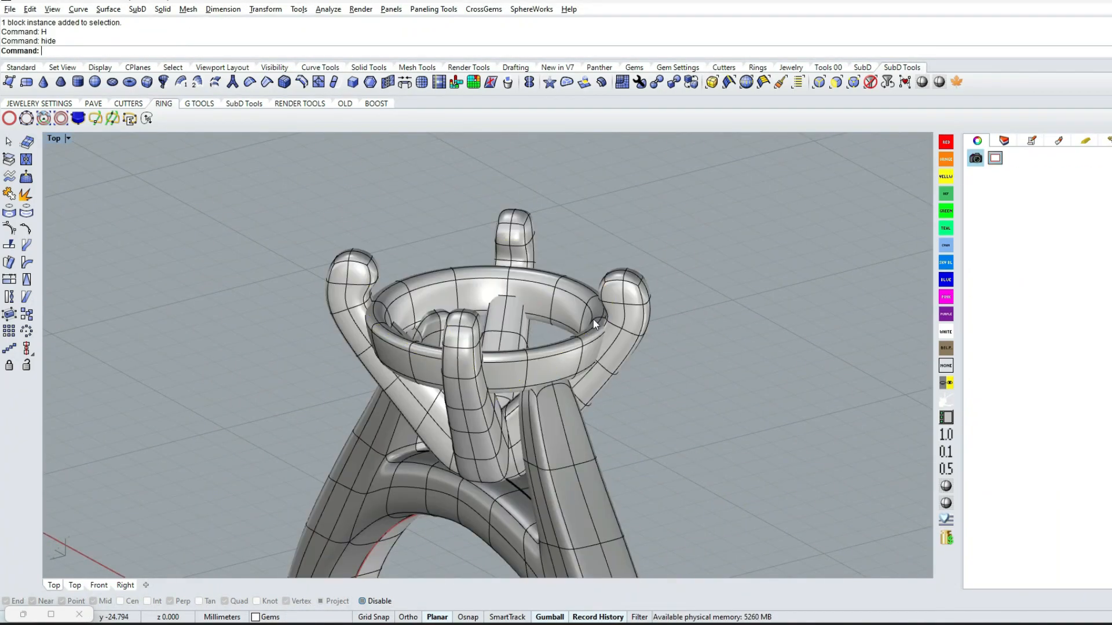
left_click(630, 300)
key("h")
key("Return")
right_click_drag(630, 301, 755, 405, "ctrl+shift")
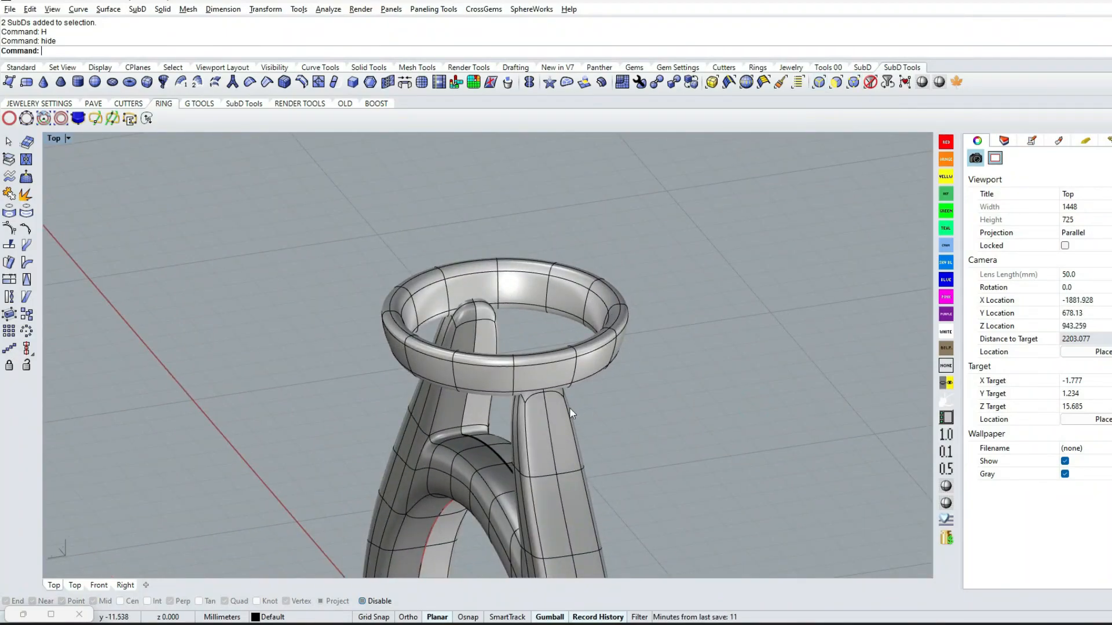
left_click(544, 421)
key("h")
key("Return")
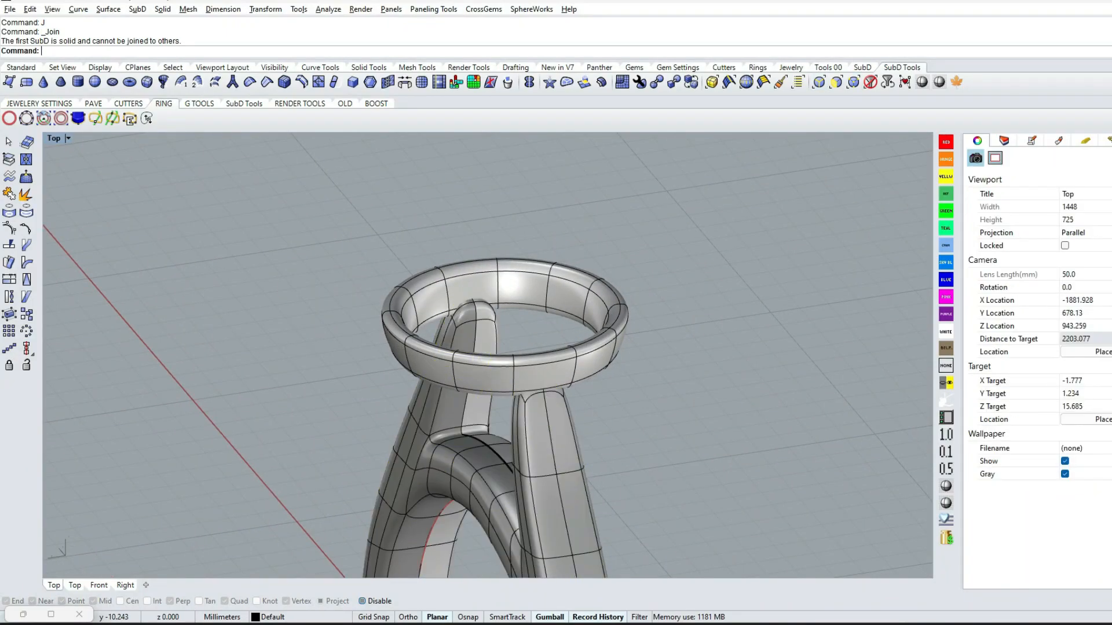
Try to insert edge loops across the isolated base ring's cross-section
right_click_drag(539, 422, 789, 159, "ctrl+shift")
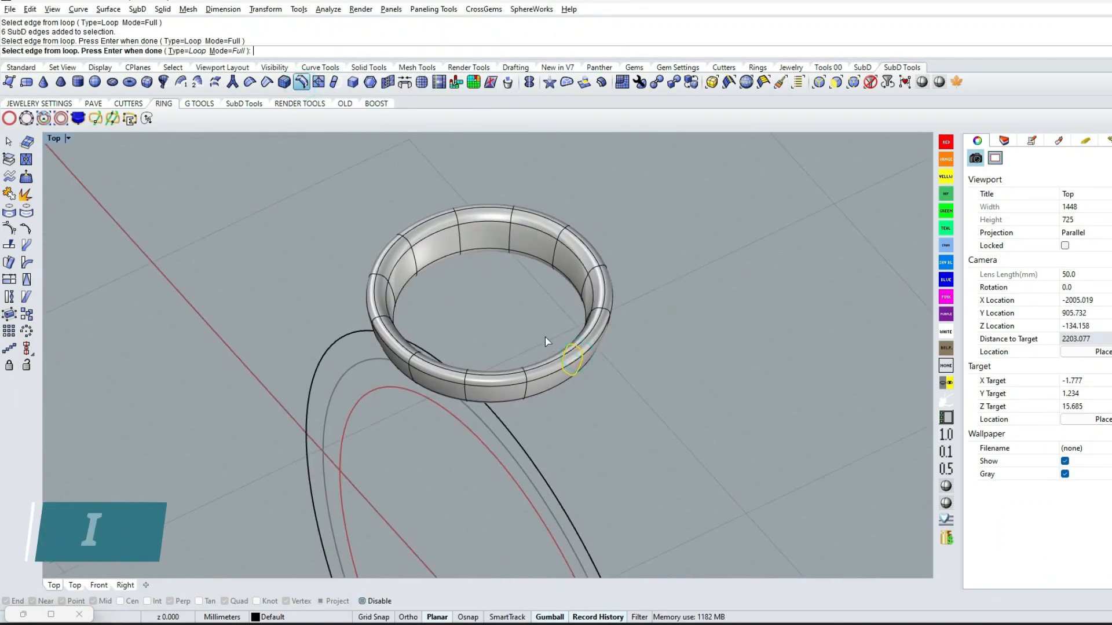
right_click_drag(597, 412, 514, 382, "ctrl+shift")
right_click(462, 401)
right_click(556, 385)
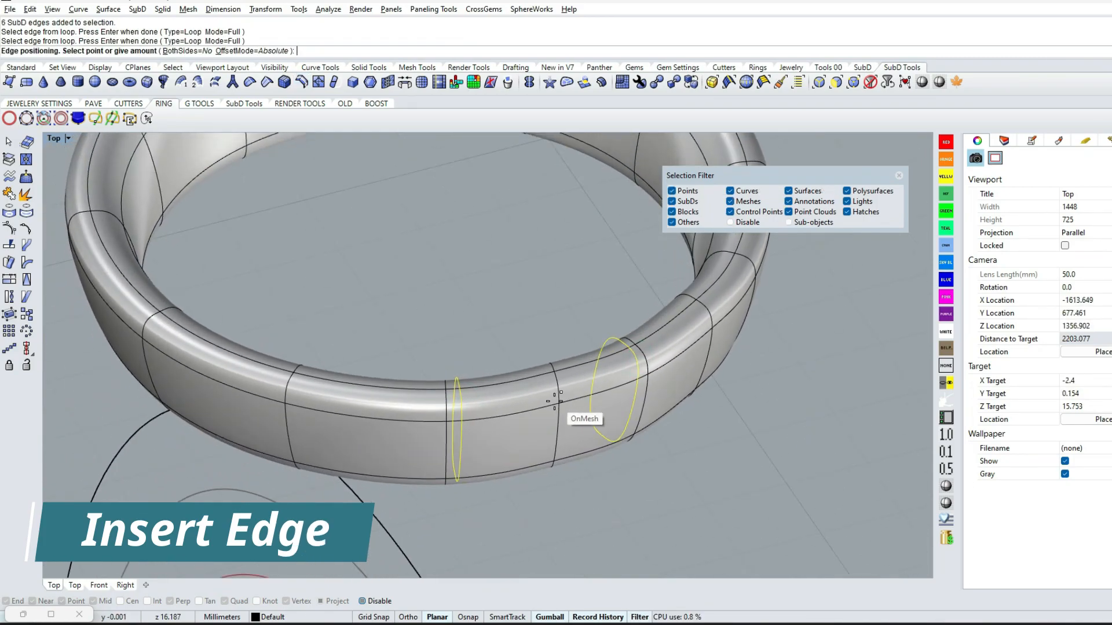
key("Escape")
scroll(579, 292, "down", 4)
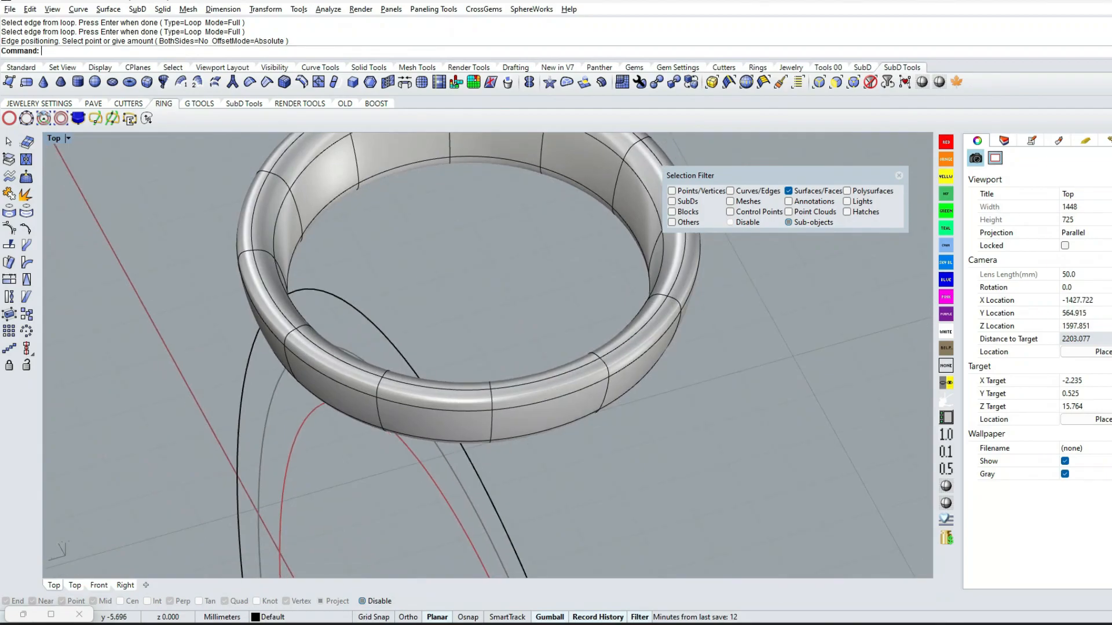
Undo the hiding of the parts and the 45-degree rotation of the base ring
key("ctrl+F1")
scroll(587, 438, "down", 5)
right_click_drag(588, 444, 534, 438)
key("ctrl+z")
key("ctrl+z")
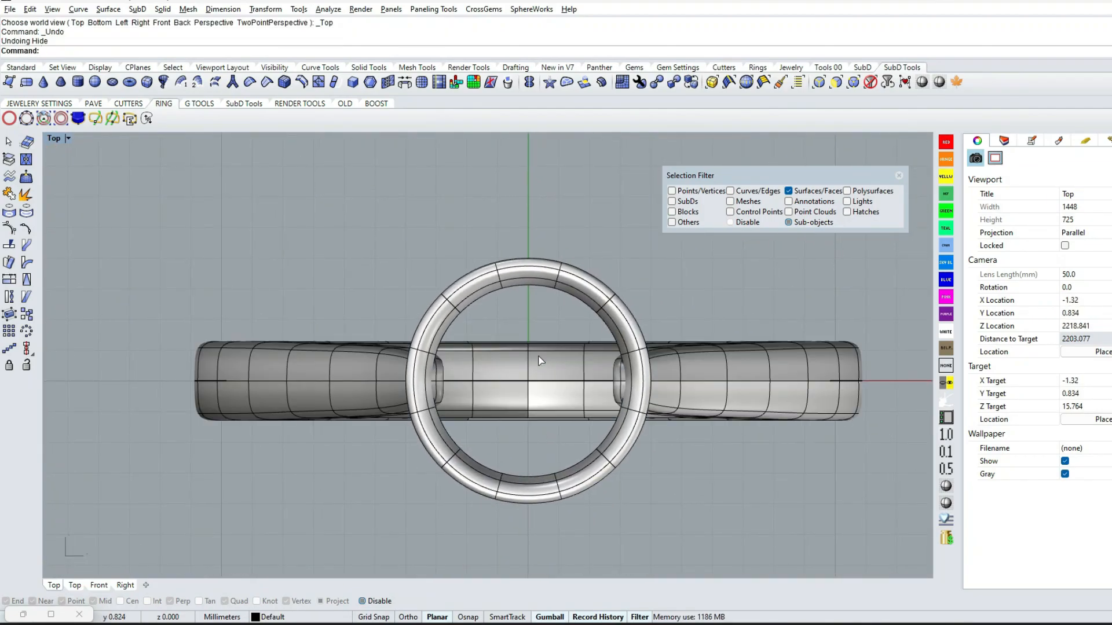
key("ctrl+z")
key("Escape")
Unlock the round gem in the Top view and hide it
type("US")
key("Return")
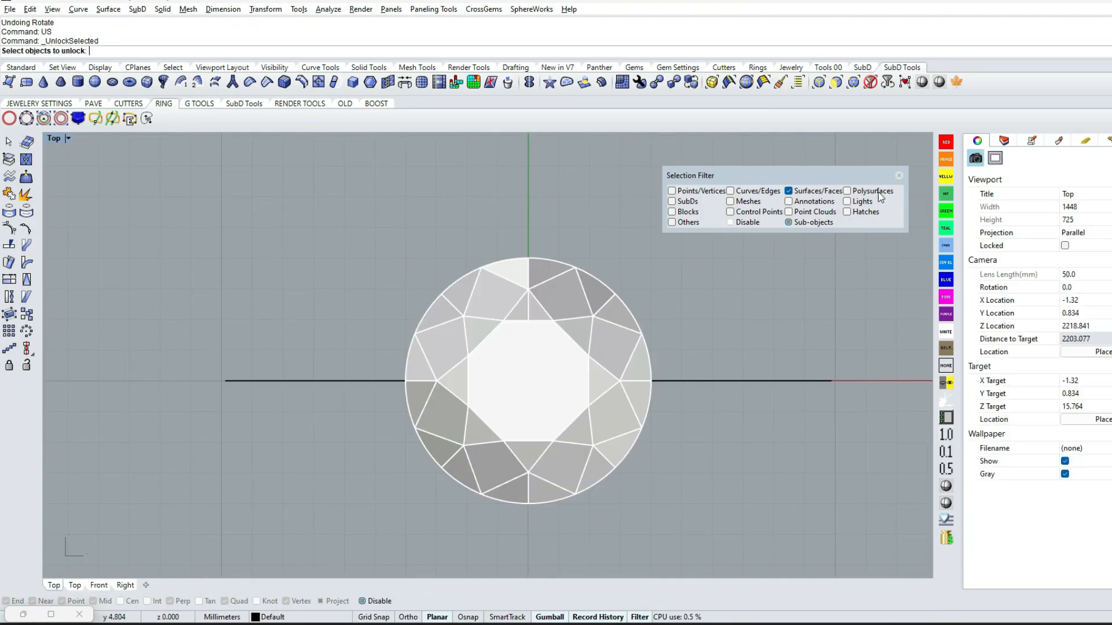
left_click(898, 175)
left_click(571, 297)
key("Return")
left_click(571, 298)
type("H")
Hide the prongs and the shank to isolate the base ring
key("Return")
left_click(638, 288)
type("H")
key("Return")
left_click(698, 402)
type("H")
key("Return")
Delete three quarters of the base ring's faces in the Top view, keeping the quarter at positive X and negative Y
left_click(836, 82)
left_click_drag(324, 203, 420, 429)
left_click_drag(680, 409, 680, 405)
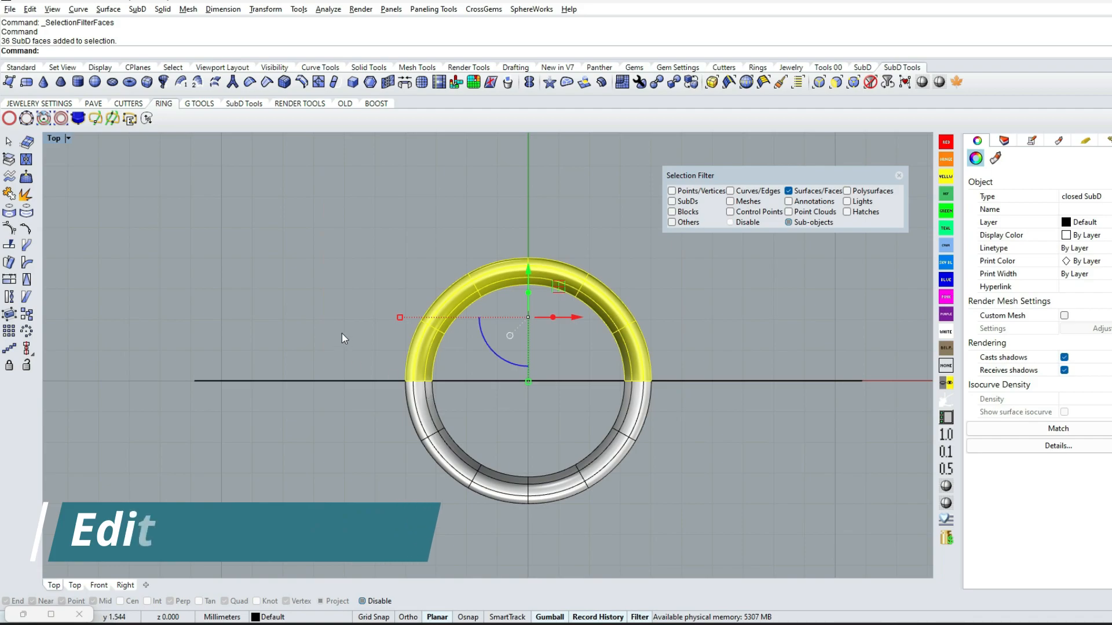
left_click_drag(341, 332, 550, 524, "shift")
key("Delete")
Show the hidden cathedral shank again beside the quarter of the base ring
right_click_drag(631, 440, 480, 372, "ctrl+shift")
type("ss")
key("Return")
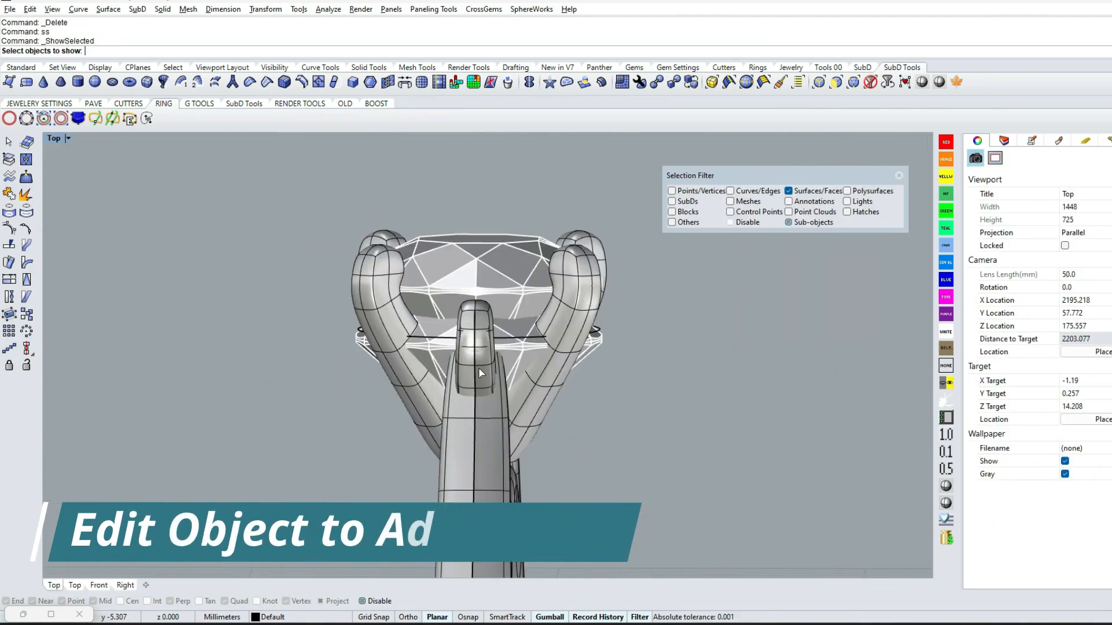
left_click(899, 175)
right_click_drag(509, 411, 571, 489, "ctrl+shift")
left_click(545, 501)
right_click(545, 504)
Copy the shank, hide the original as a backup and paste the copy in place
left_click(534, 441)
right_click_drag(526, 412, 449, 426, "ctrl+shift")
key("ctrl+c")
type("h")
key("Return")
key("ctrl+v")
key("Escape")
Insert a full edge loop close to the base ring quarter's cut end above the shank
scroll(571, 294, "up", 3)
left_click(608, 372)
left_click(697, 347)
right_click_drag(697, 347, 782, 153, "ctrl+shift")
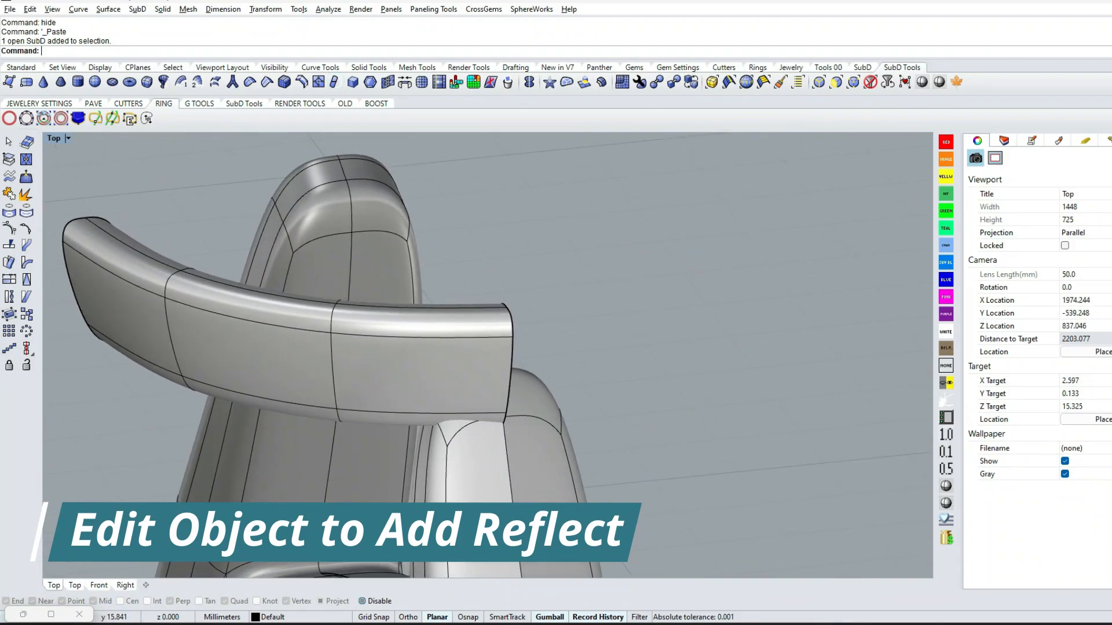
left_click(513, 324)
key("Return")
right_click_drag(620, 349, 469, 339)
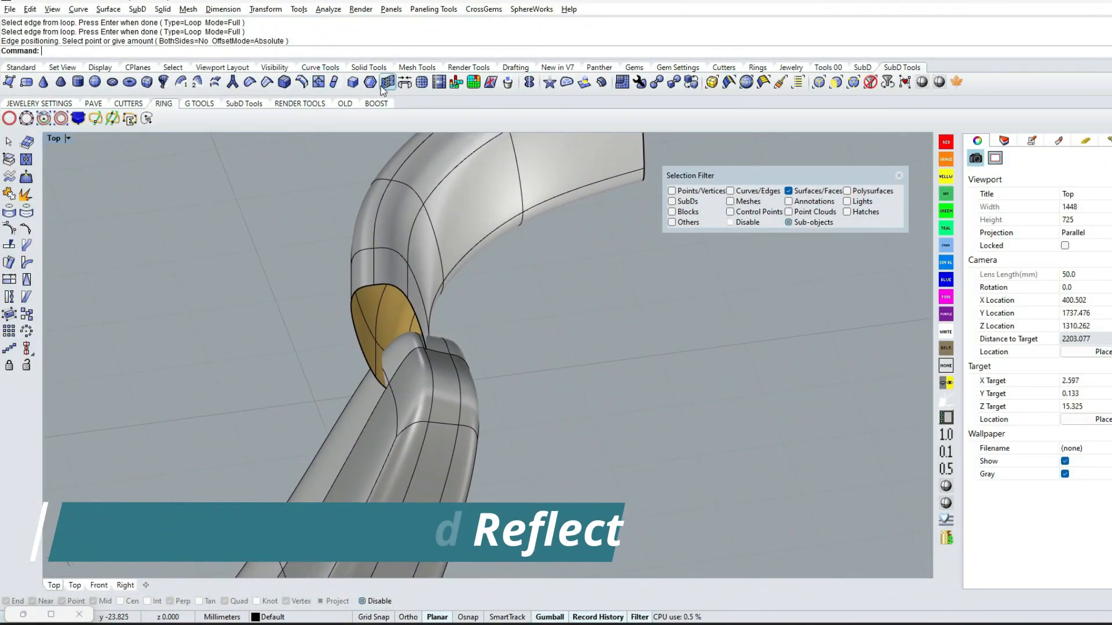
Try to bridge the adjoining faces of the base ring quarter and shank with 1 segment, joined and uncreased, and undo that bridge
left_click(412, 85)
scroll(427, 342, "up", 4)
left_click(383, 365)
right_click_drag(427, 342, 608, 356)
left_click(569, 383)
scroll(619, 359, "up", 3)
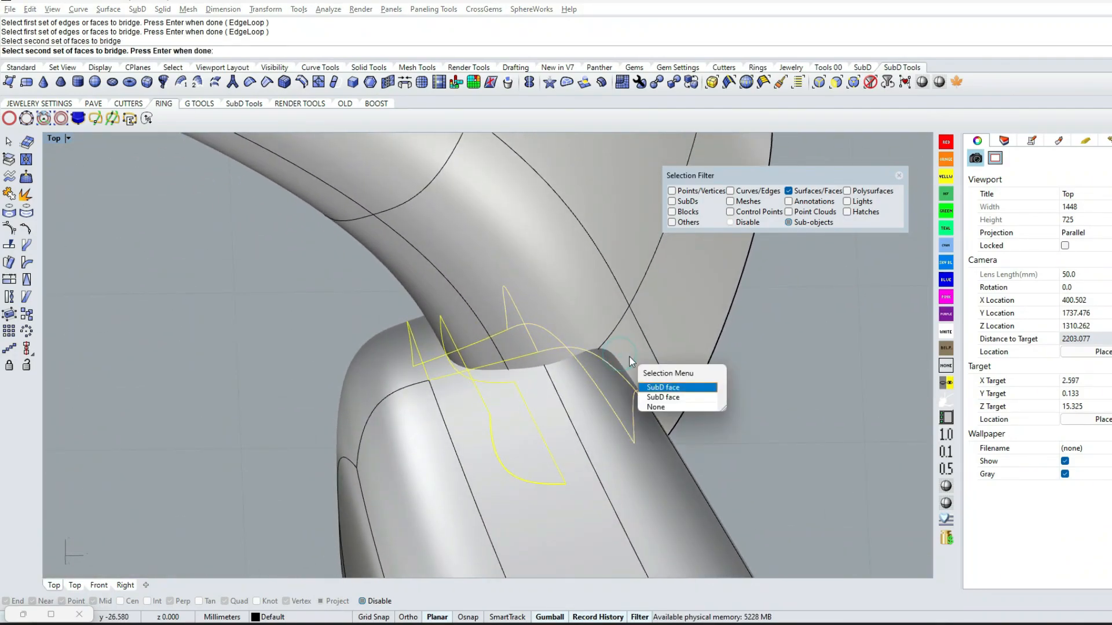
left_click(659, 401)
scroll(614, 353, "down", 3)
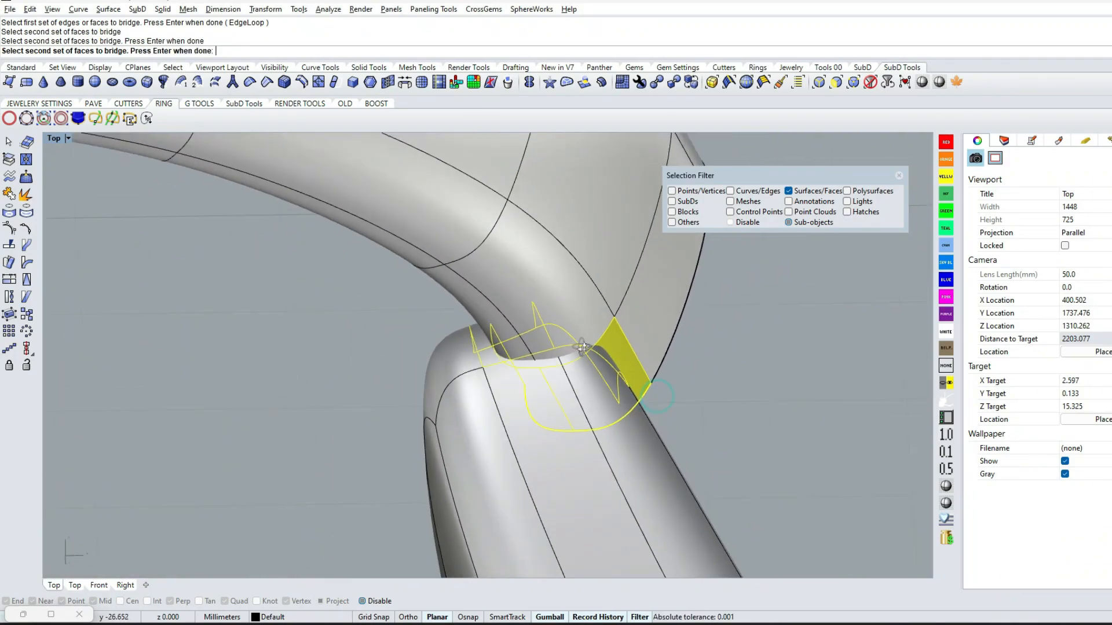
right_click_drag(614, 354, 555, 380)
right_click(556, 380)
scroll(596, 353, "down", 3)
right_click_drag(524, 330, 790, 350)
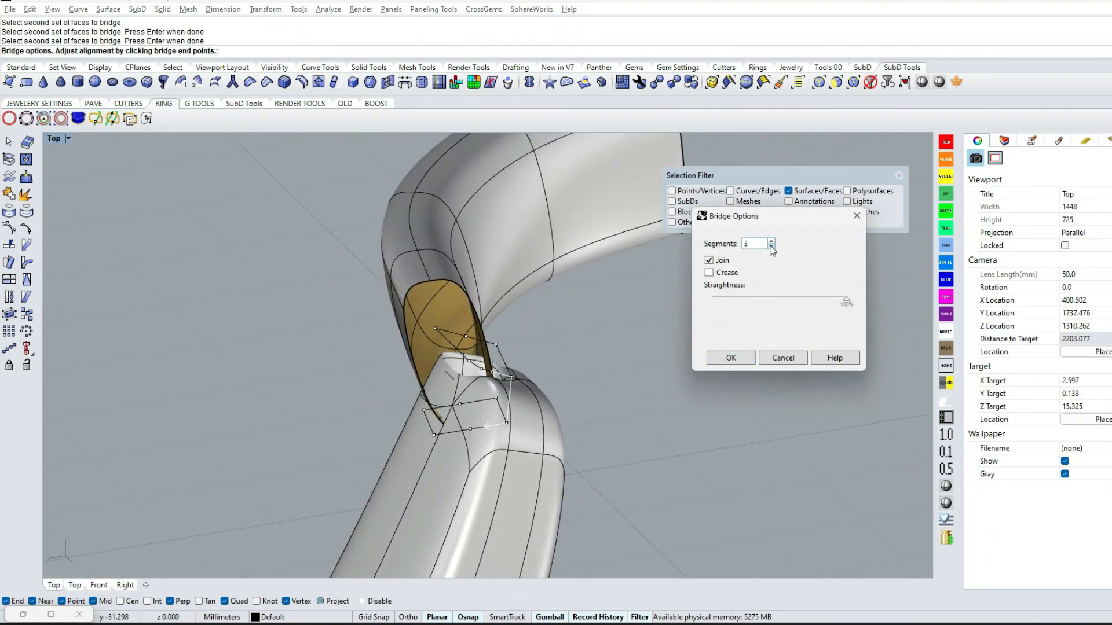
right_click_drag(771, 250, 766, 383)
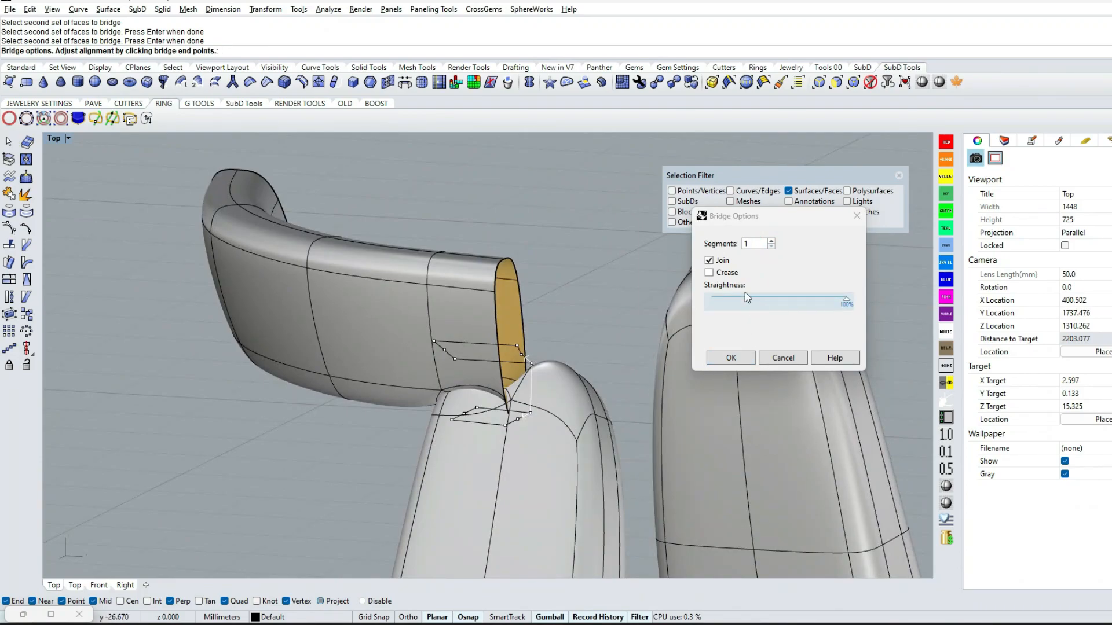
left_click(710, 273)
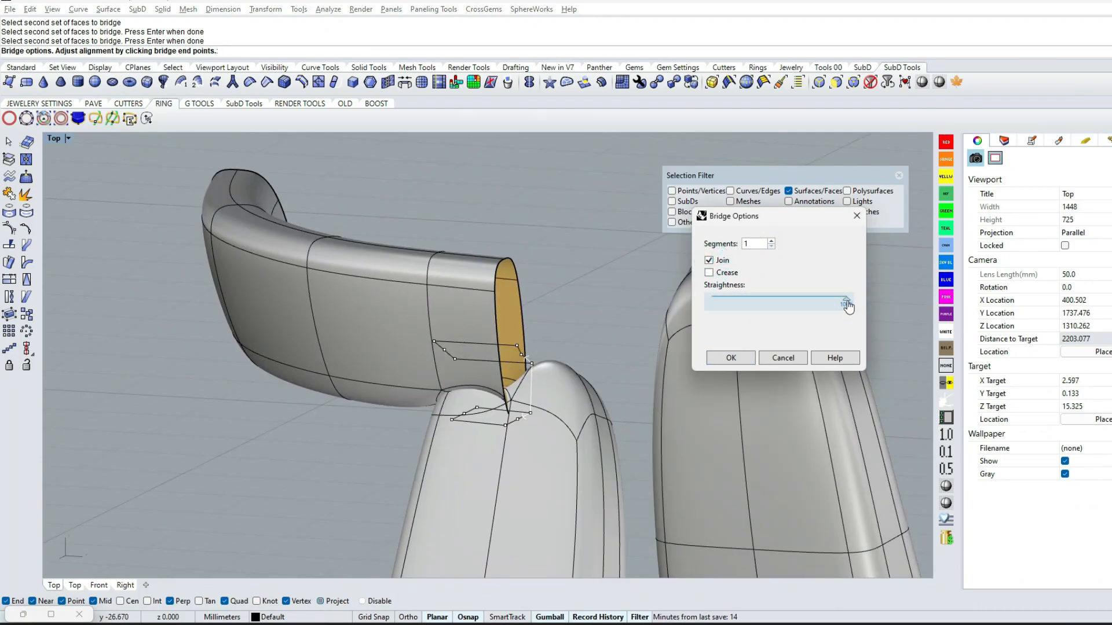
left_click(731, 358)
right_click_drag(538, 443, 610, 454)
key("ctrl+z")
Move the two lower faces at the base ring quarter's shank end upward, away from the top of the shank
scroll(605, 454, "up", 3)
right_click_drag(476, 383, 487, 369)
type("t")
key("Return")
right_click_drag(561, 398, 522, 324)
scroll(534, 387, "up", 5)
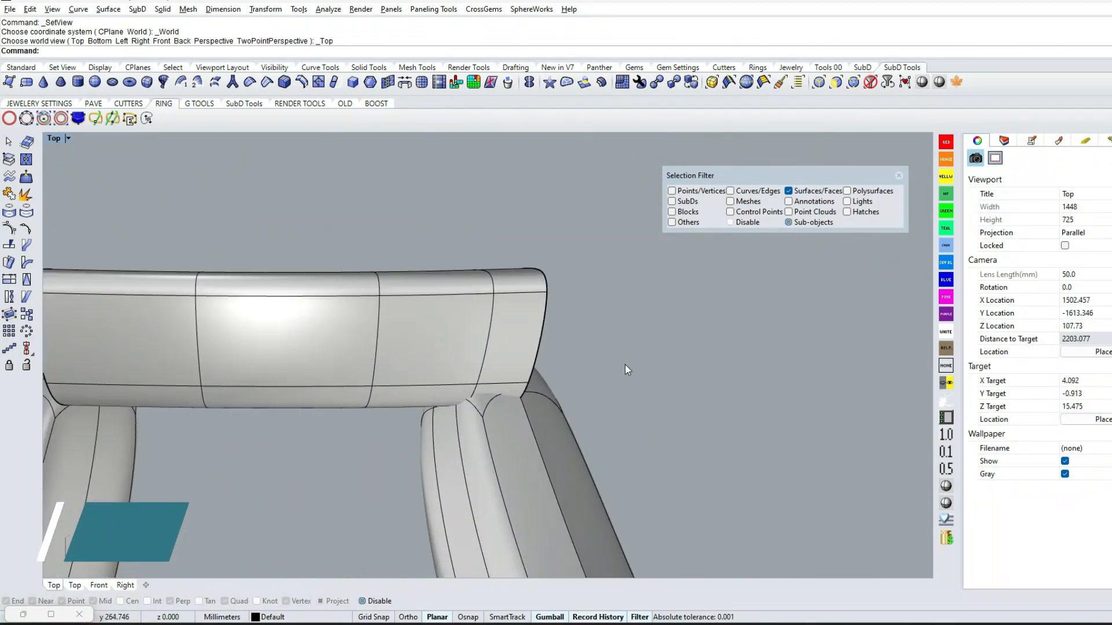
left_click(503, 395)
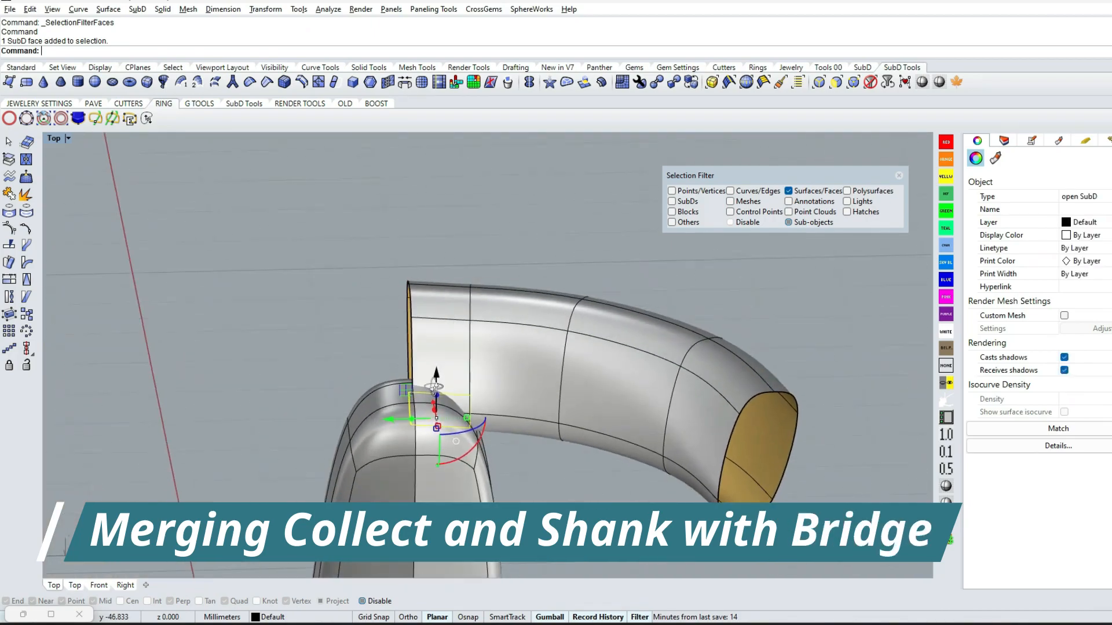
scroll(473, 413, "up", 2)
scroll(400, 457, "up", 3)
left_click(396, 459)
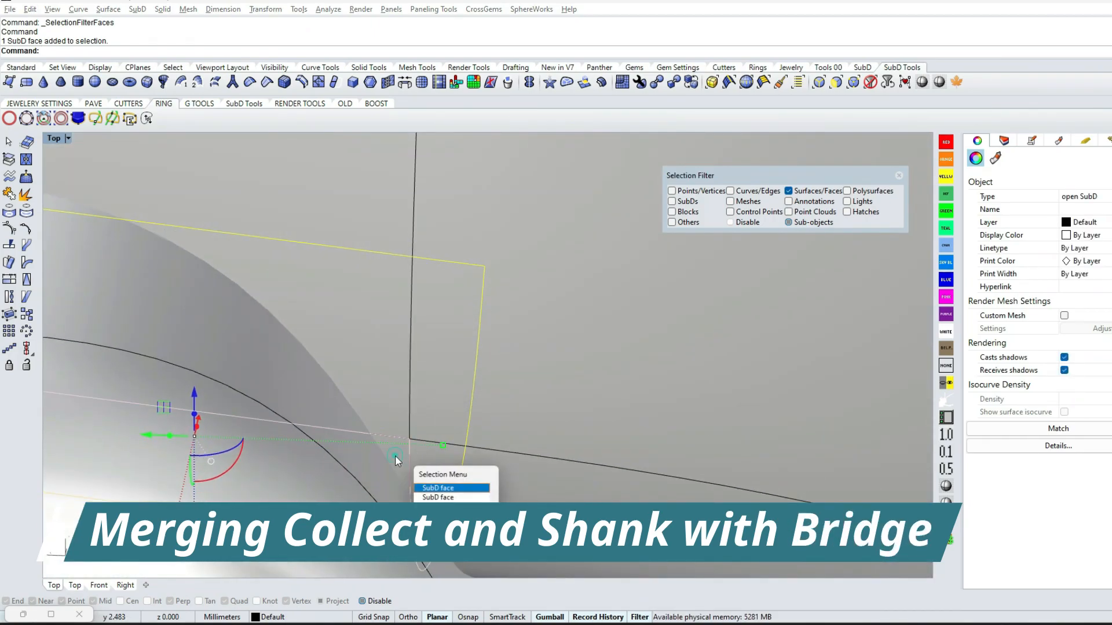
left_click(440, 490)
scroll(471, 446, "down", 6)
right_click_drag(471, 446, 454, 394)
left_click_drag(407, 371, 408, 326)
right_click_drag(408, 333, 461, 322)
scroll(545, 332, "down", 8)
left_click(416, 359)
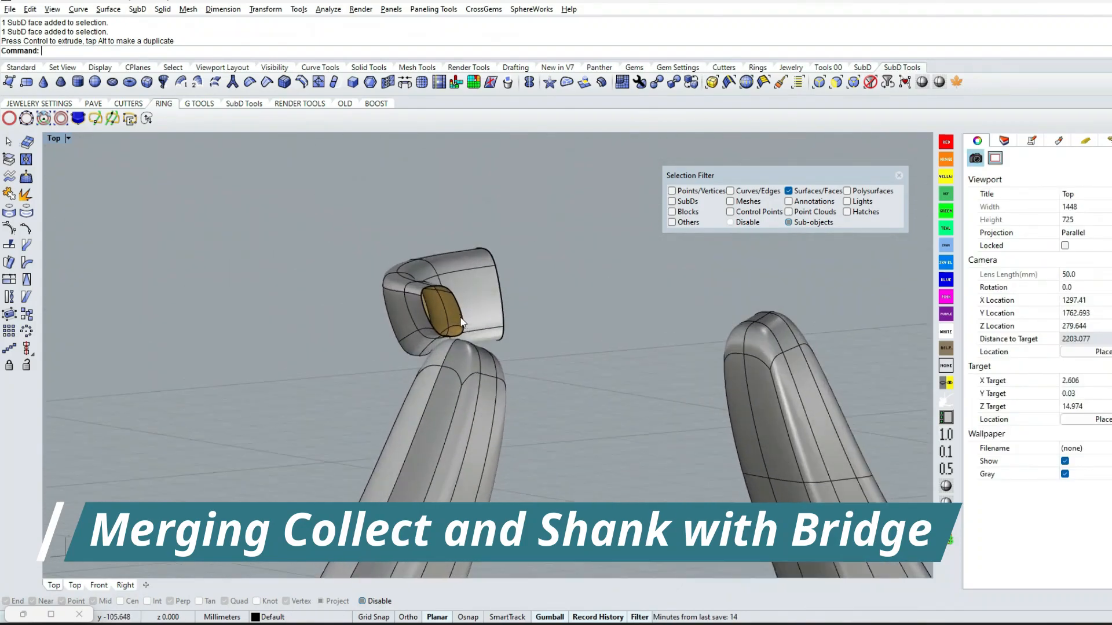
Bridge the faces under the base ring quarter's end with the facing top faces of the shank
scroll(460, 322, "up", 5)
right_click_drag(630, 397, 631, 370)
right_click(375, 54)
left_click(438, 94)
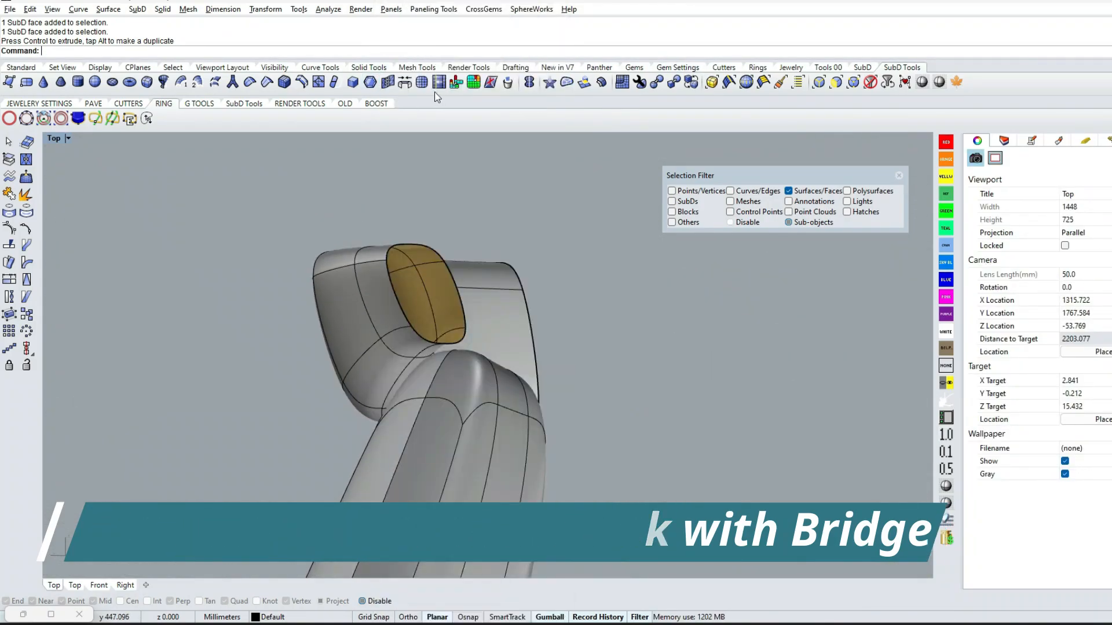
left_click(404, 86)
scroll(408, 356, "up", 3)
key("Return")
left_click(429, 418)
right_click_drag(422, 363, 524, 371)
left_click(450, 424)
key("Return")
scroll(528, 382, "down", 10)
key("Escape")
scroll(550, 395, "up", 3)
Delete the shank's faces in the Top view, keeping only the quarter at positive X and negative Y
key("ctrl+F1")
right_click_drag(565, 343, 496, 387)
left_click(833, 81)
scroll(510, 339, "down", 6)
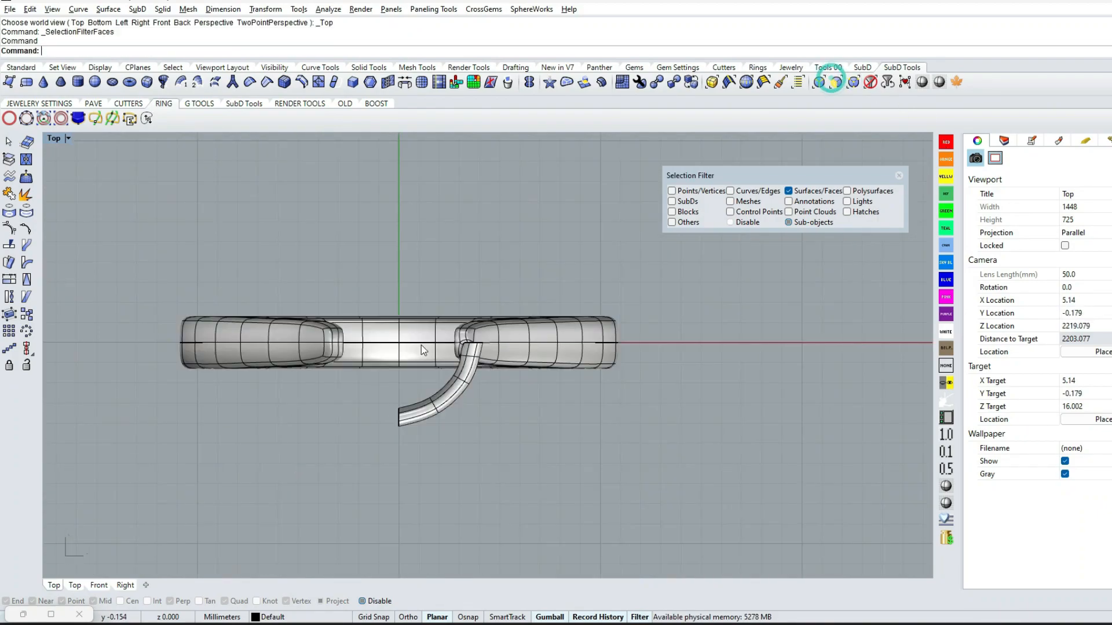
left_click_drag(673, 345, 673, 345)
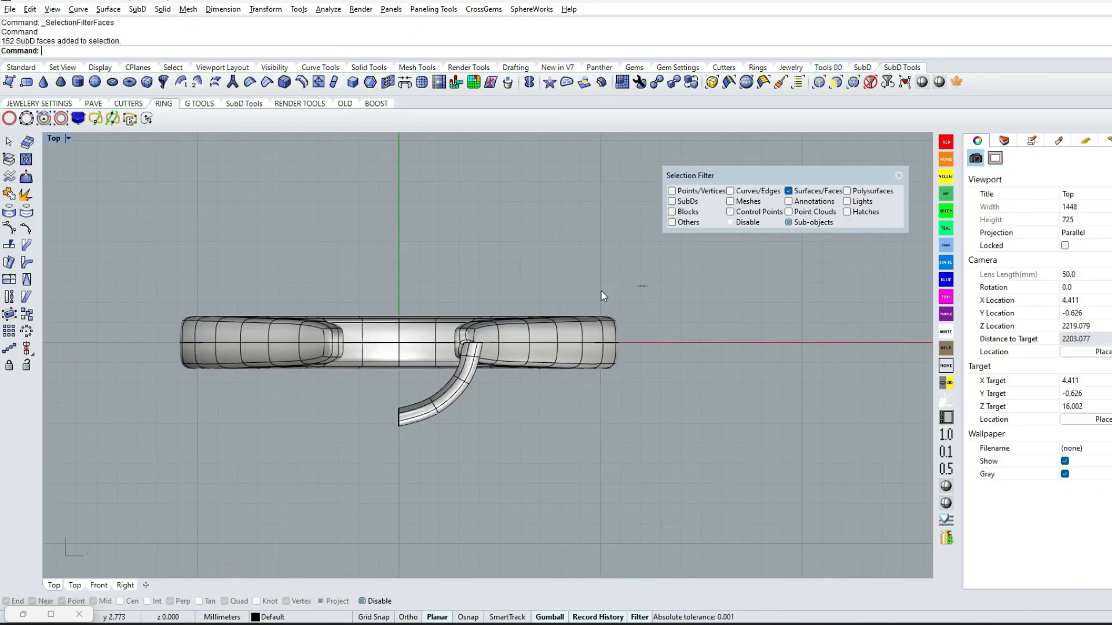
left_click_drag(102, 328, 104, 329)
key("Delete")
left_click_drag(389, 520, 402, 527)
key("Delete")
left_click(899, 175)
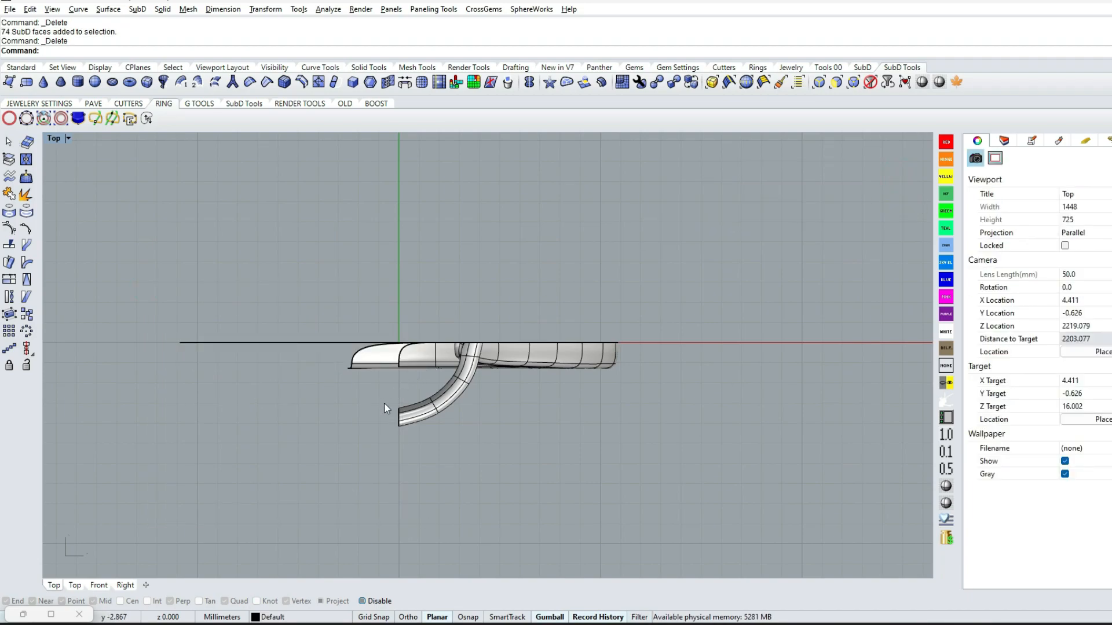
Align the open edges at the shank quarter's bottom end with the vertical centre plane in the Front view
scroll(384, 403, "down", 5)
right_click_drag(384, 403, 472, 398, "ctrl+shift")
scroll(433, 457, "up", 7)
key("ctrl+F2")
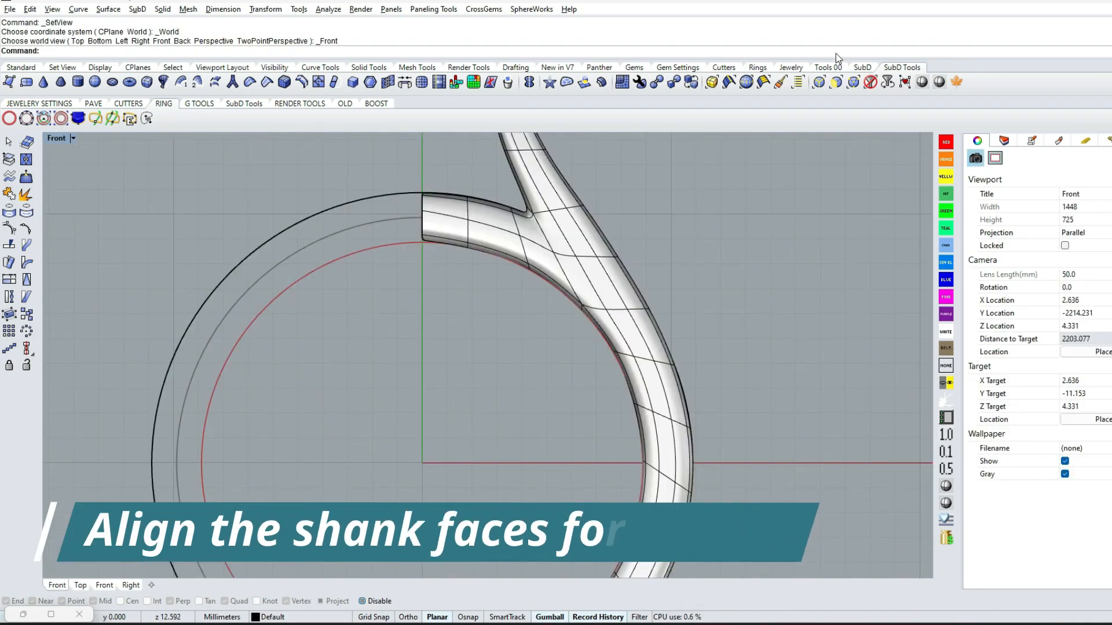
left_click(820, 81)
scroll(367, 490, "down", 2)
right_click_drag(366, 489, 391, 277)
left_click_drag(359, 374, 426, 506)
key("Return")
type("ProjectToCPlane")
key("Return")
key("ctrl+F2")
key("Escape")
right_click_drag(432, 492, 439, 461, "ctrl+shift")
scroll(439, 461, "up", 4)
right_click_drag(438, 461, 454, 232, "shift")
scroll(457, 382, "up", 5)
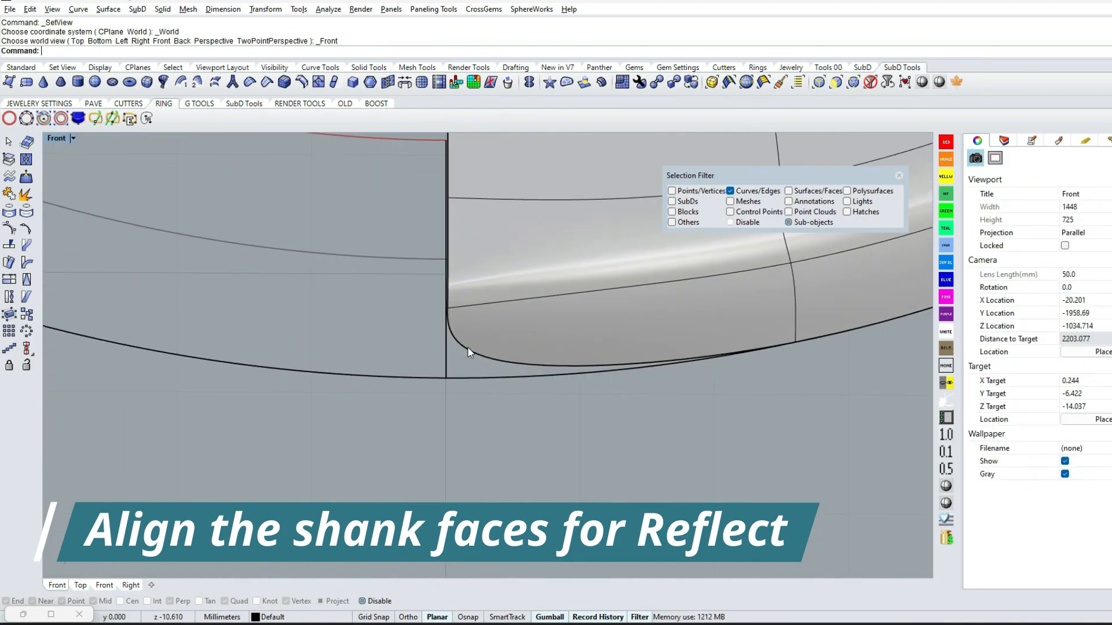
scroll(553, 401, "down", 8)
Reflect the joined shank and base ring quarter across the X axis from origin 0 in the Top view
key("ctrl+F1")
right_click_drag(693, 293, 596, 370)
left_click(899, 176)
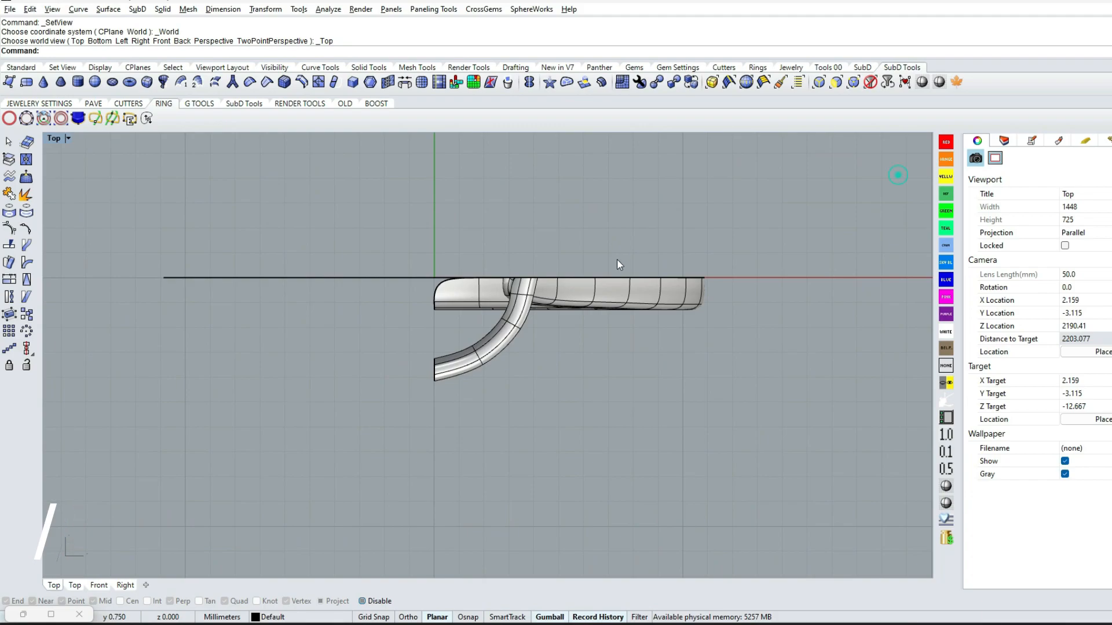
scroll(619, 257, "up", 4)
left_click(588, 313)
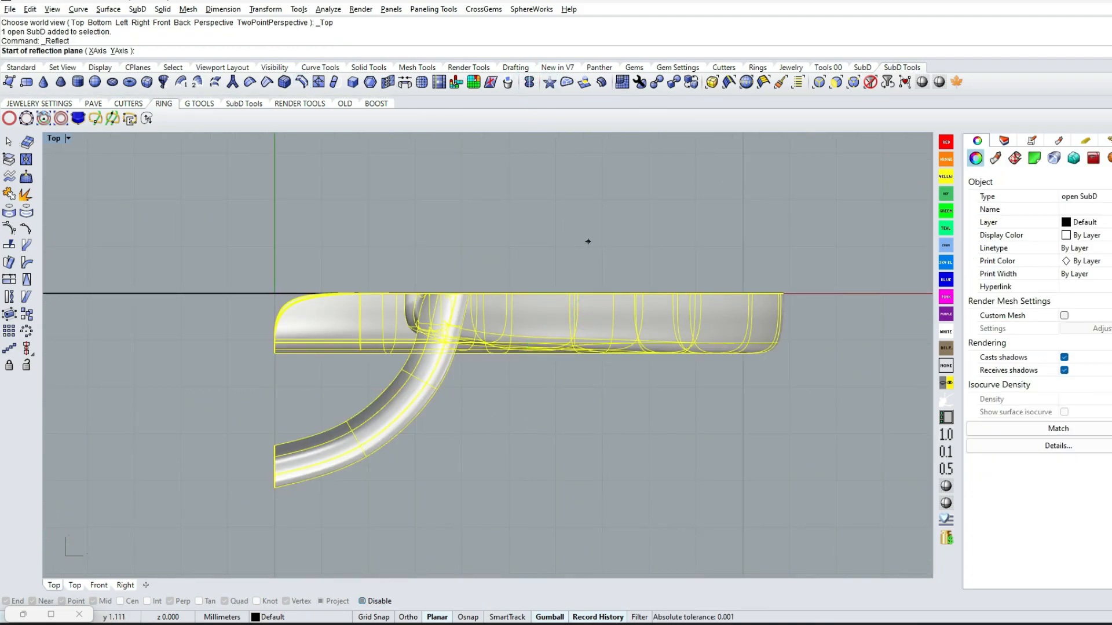
type("0")
key("Return")
left_click(664, 246, "shift")
right_click(720, 209)
scroll(705, 278, "down", 6)
right_click_drag(628, 338, 572, 245, "ctrl+shift")
right_click_drag(572, 245, 612, 472, "shift")
Reflect the half ring across the Y axis through origin 0, keeping the positive X side as primary
key("ctrl+F2")
scroll(572, 363, "down", 4)
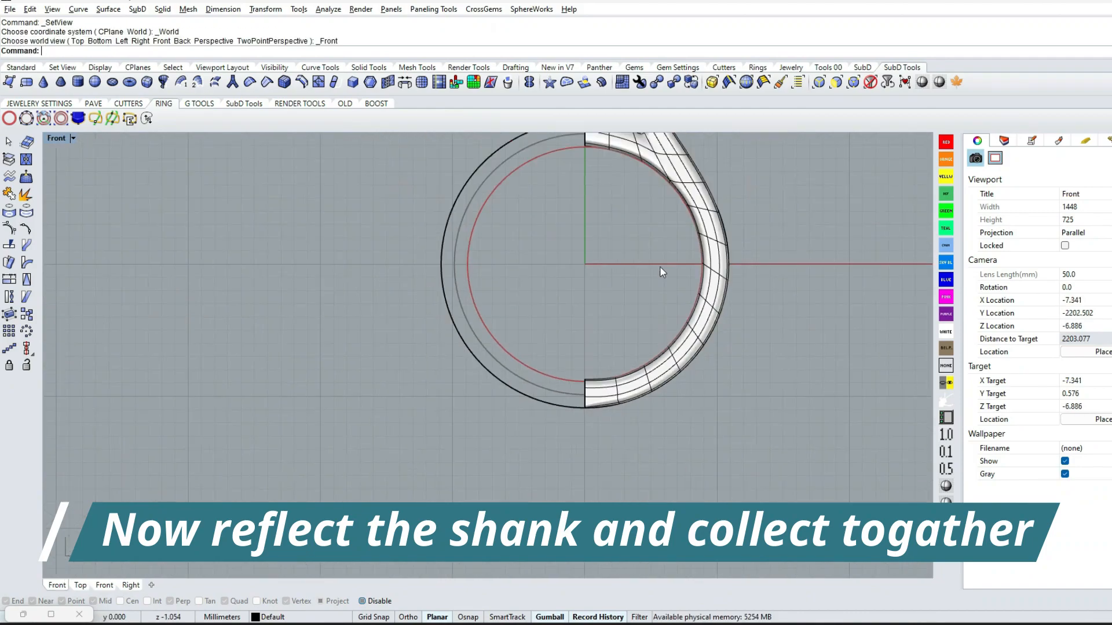
scroll(661, 268, "up", 2)
right_click_drag(662, 269, 662, 451)
left_click(625, 227)
right_click_drag(625, 227, 613, 285)
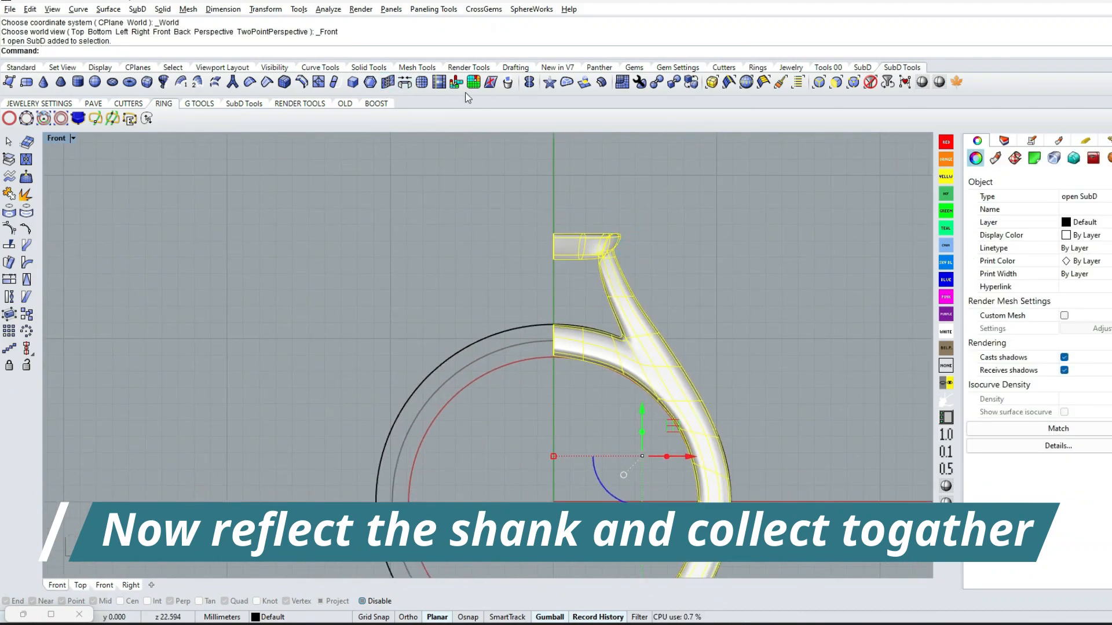
key("ctrl+F1")
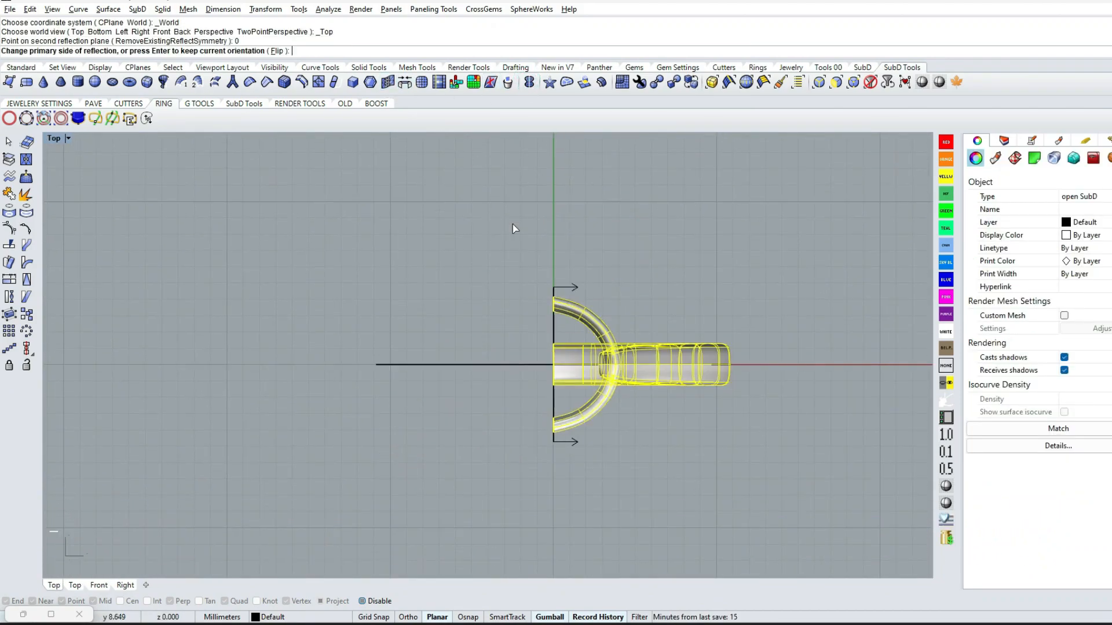
key("Return")
scroll(573, 284, "up", 5)
right_click_drag(680, 256, 565, 312, "ctrl+shift")
scroll(539, 232, "up", 3)
right_click_drag(538, 231, 544, 289, "shift")
right_click_drag(539, 301, 595, 409, "shift")
Try to move the corner vertex where the shank joins the base ring in the Right view, and undo the move
key("ctrl+F3")
scroll(467, 313, "down", 2)
scroll(466, 313, "up", 6)
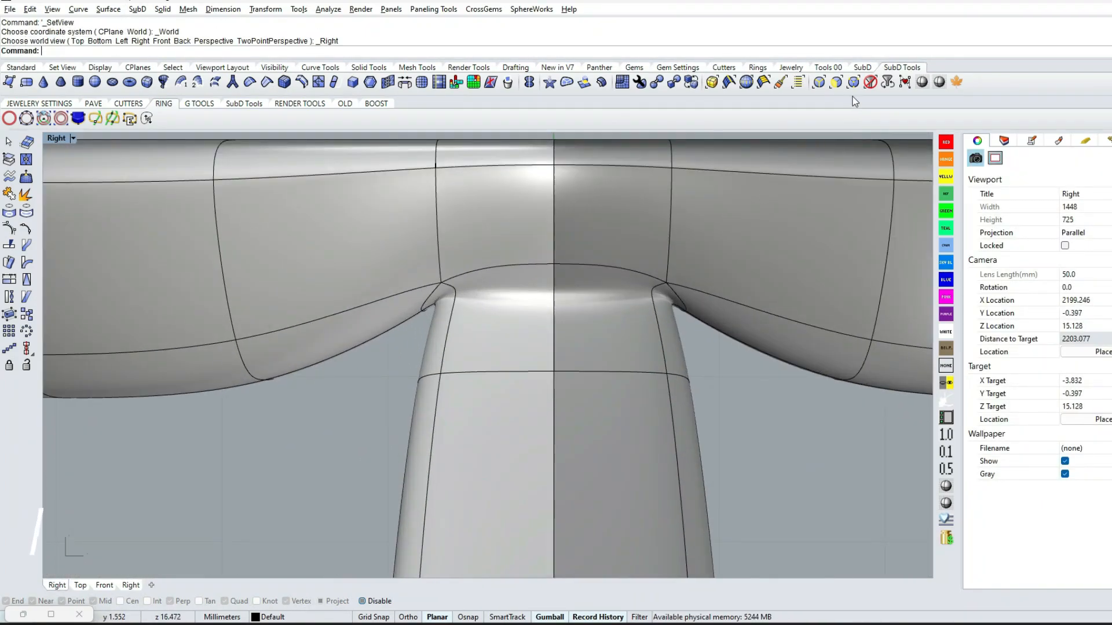
left_click(818, 82)
left_click(440, 294)
right_click_drag(440, 294, 450, 457, "ctrl+shift")
left_click_drag(524, 223, 524, 244)
key("ctrl+z")
Try to move the edge loop at the top of the shank arm downward in the Front view, and undo the move
right_click_drag(563, 326, 342, 298, "shift")
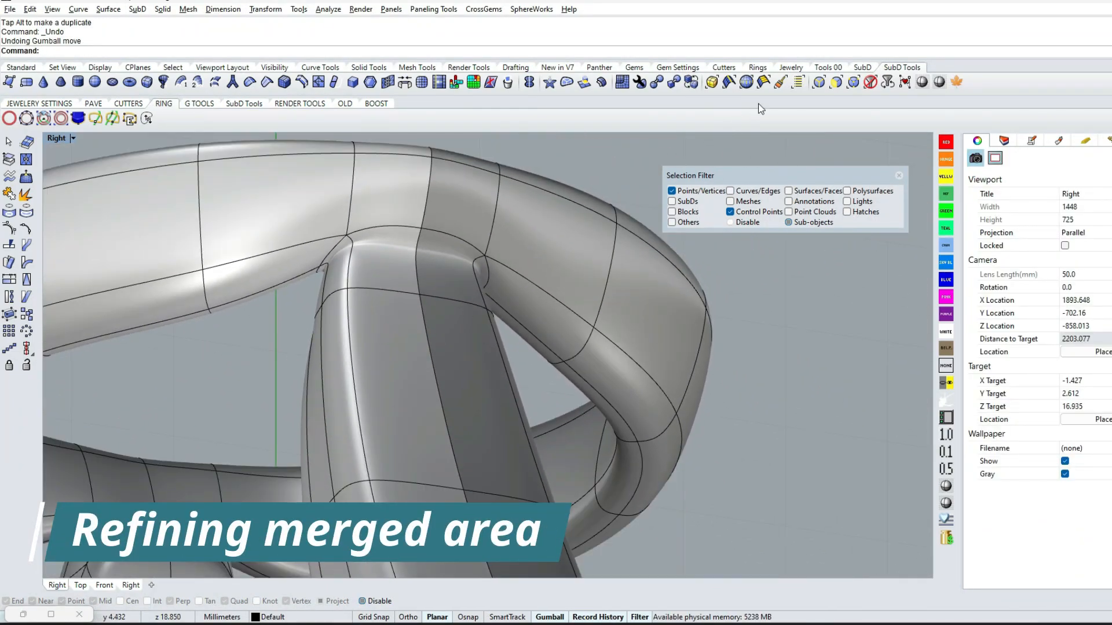
double_click(392, 289)
key("ctrl+F2")
scroll(710, 437, "down", 8)
right_click_drag(753, 446, 534, 366)
scroll(534, 371, "up", 9)
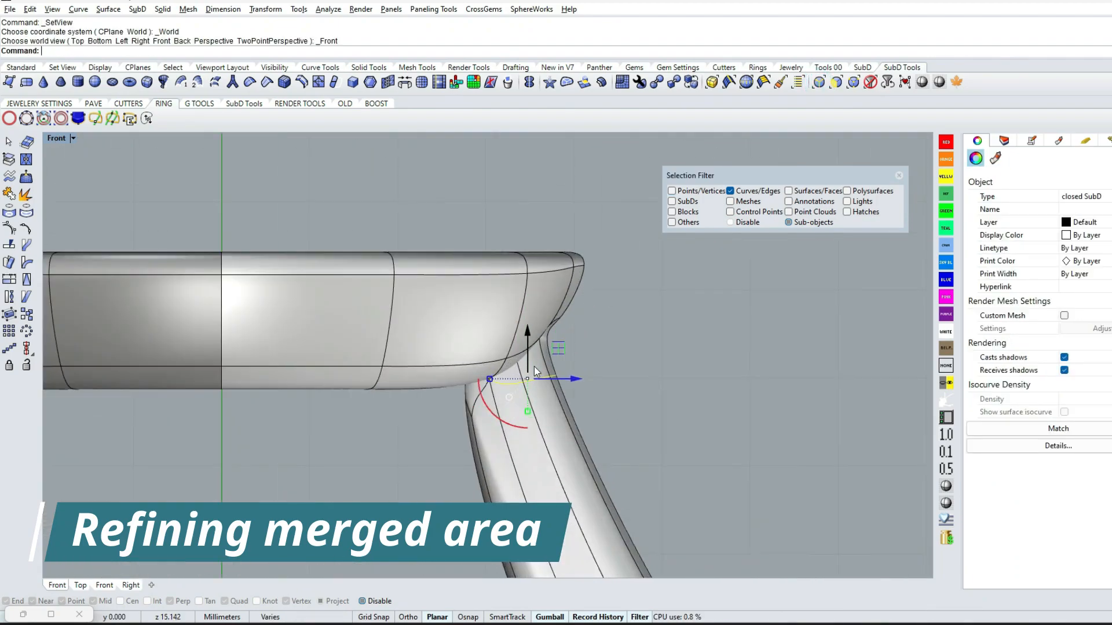
left_click_drag(565, 349, 578, 395)
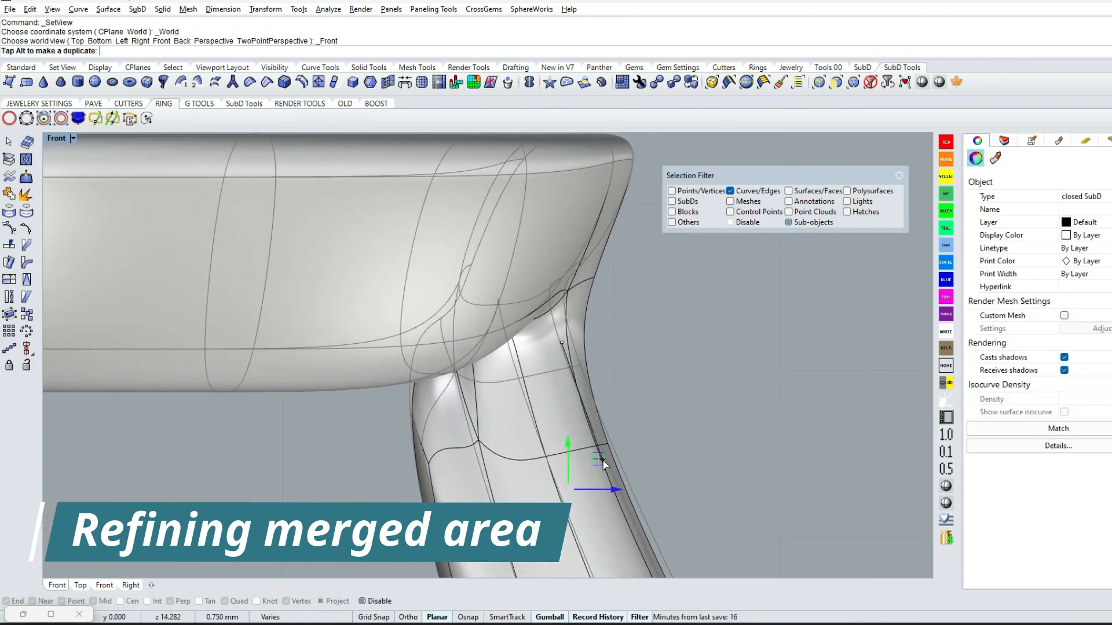
left_click_drag(603, 459, 602, 461)
key("ctrl+z")
Select the edge loop around the shank arm just below the base ring and move it about 0.5 mm down the shank
left_click(437, 405)
left_click(499, 382, "shift")
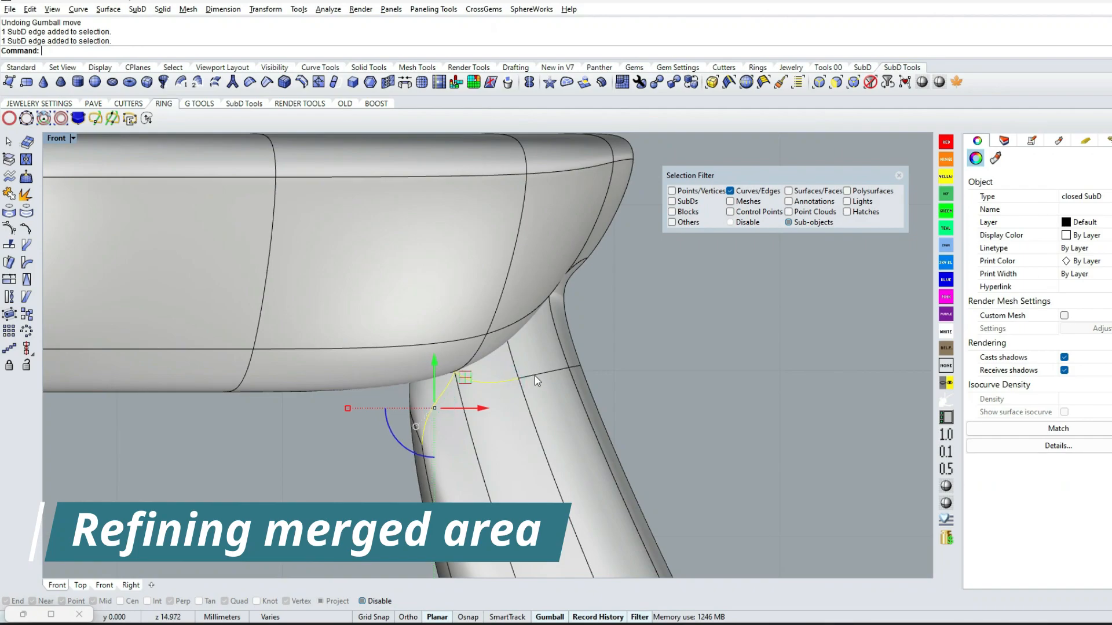
left_click(533, 376, "shift")
key("Escape")
double_click(536, 377)
left_click(440, 397, "shift")
right_click_drag(440, 396, 513, 380, "ctrl+shift")
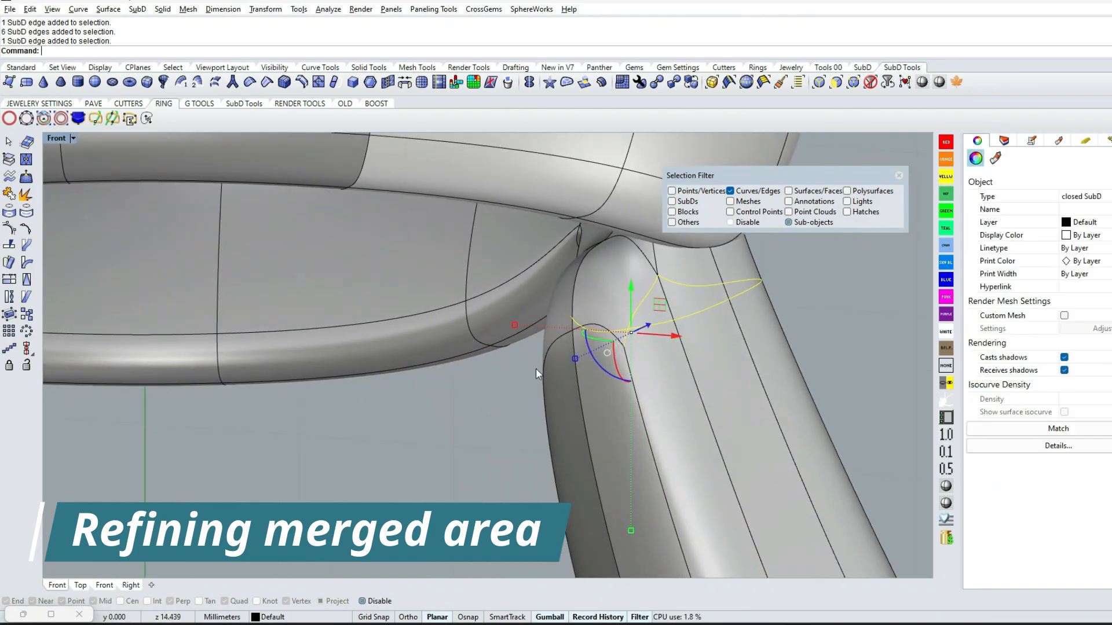
type("FF")
key("Return")
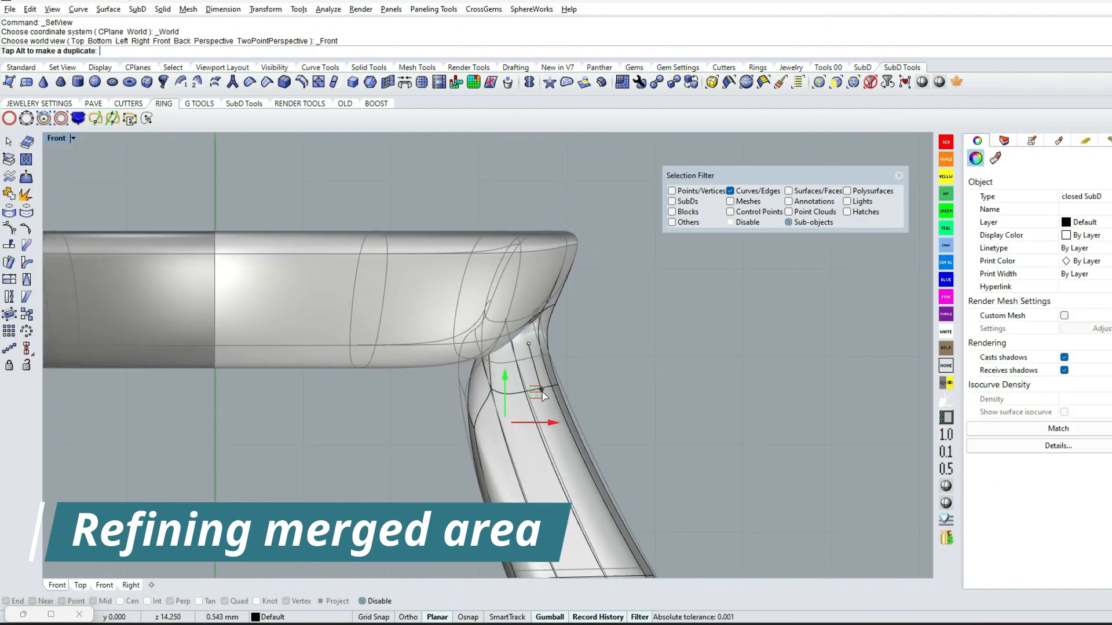
key("Escape")
scroll(662, 377, "up", 6)
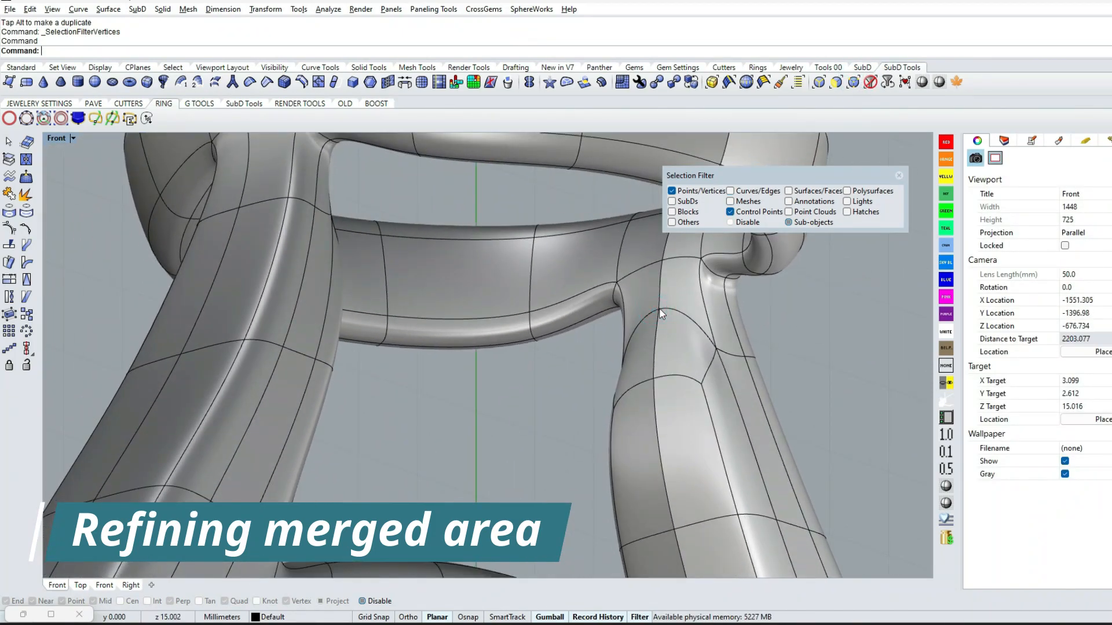
Reposition individual vertices of the shank's edge loop below the base ring to smooth the merged area
left_click(660, 310)
type("FF")
key("Return")
left_click_drag(520, 331, 504, 335)
right_click_drag(506, 340, 467, 286)
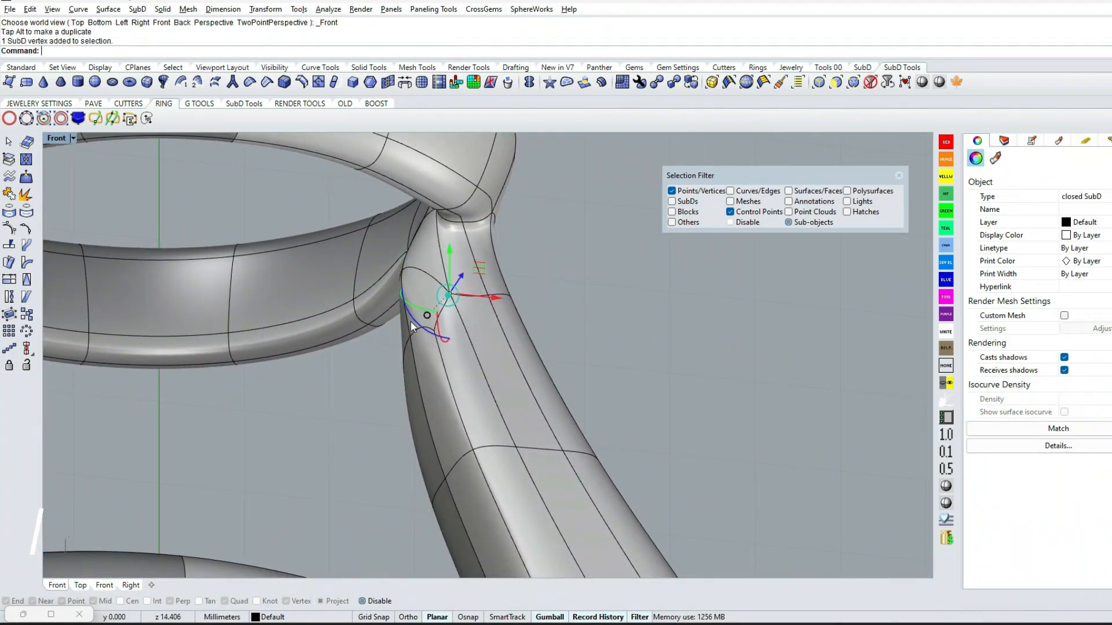
left_click_drag(448, 317, 425, 280)
left_click(559, 321)
right_click_drag(558, 321, 498, 278)
Move the corner vertex at the joint of the shank and base ring slightly downward in the Front view
left_click(395, 227)
key("ctrl+F2")
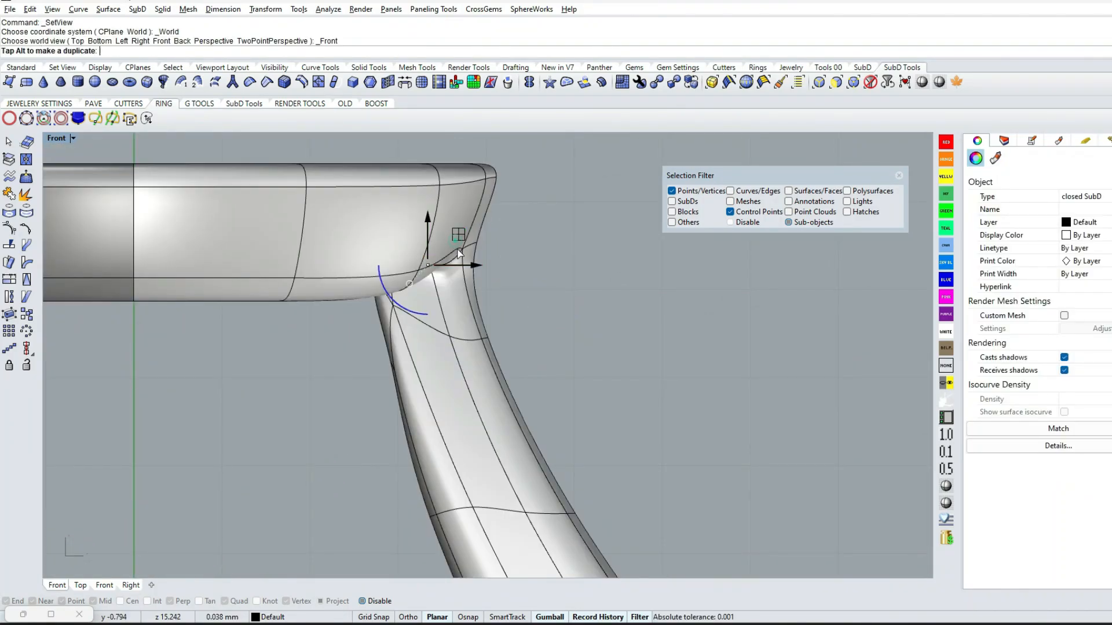
left_click_drag(457, 249, 461, 271)
left_click(573, 327)
right_click_drag(574, 328, 284, 394)
scroll(429, 337, "down", 6)
scroll(284, 394, "down", 6)
Scale the edge loop around the shank arm below the base ring slightly along Y in the Top view
key("ctrl+F1")
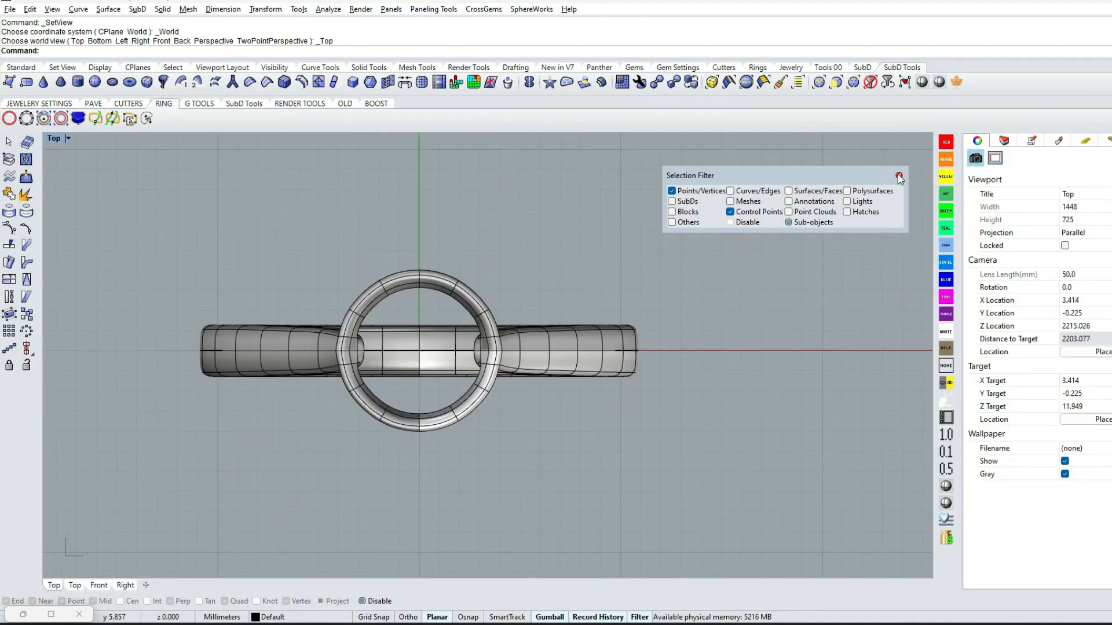
scroll(661, 272, "up", 6)
double_click(560, 365, "ctrl+shift")
left_click_drag(507, 451, 507, 454)
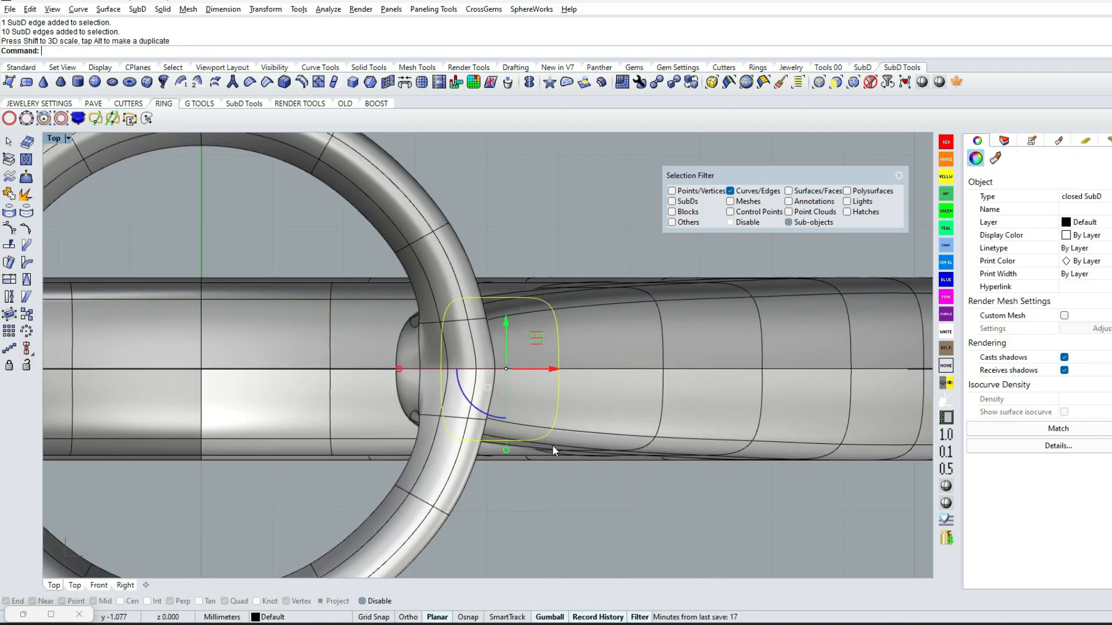
scroll(632, 427, "down", 8)
right_click_drag(632, 426, 530, 156, "ctrl+shift")
left_click(576, 353)
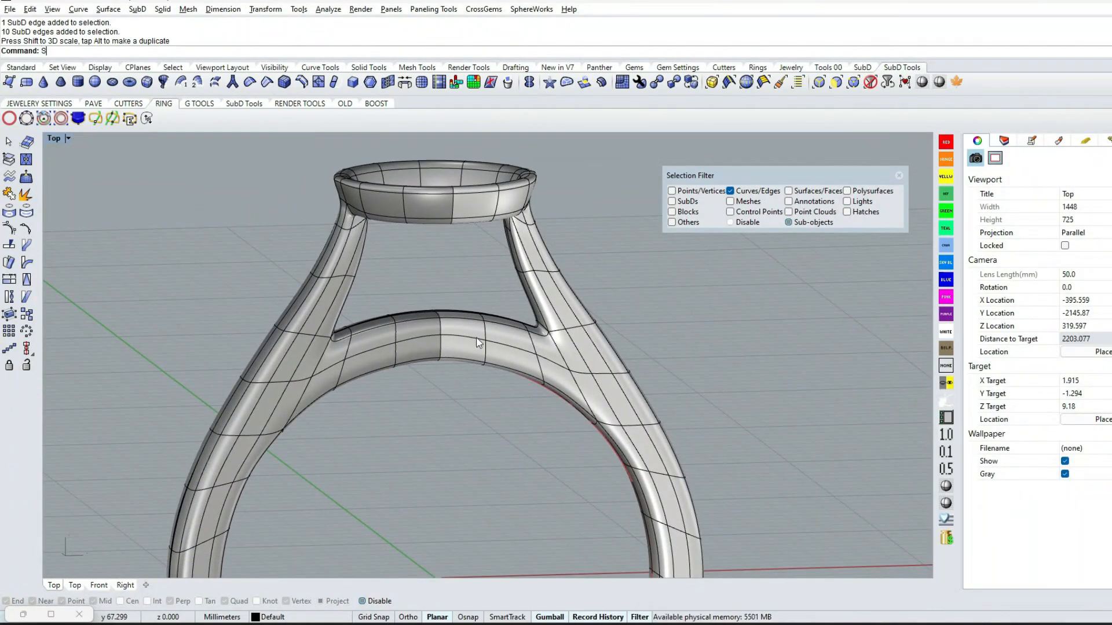
Show the hidden prongs and round gem again and review the assembled ring from the Front view
type("ss")
key("Return")
left_click(899, 176)
left_click(528, 154)
left_click(495, 183)
right_click(546, 228)
right_click_drag(545, 228, 519, 276, "ctrl+shift")
key("ctrl+F2")
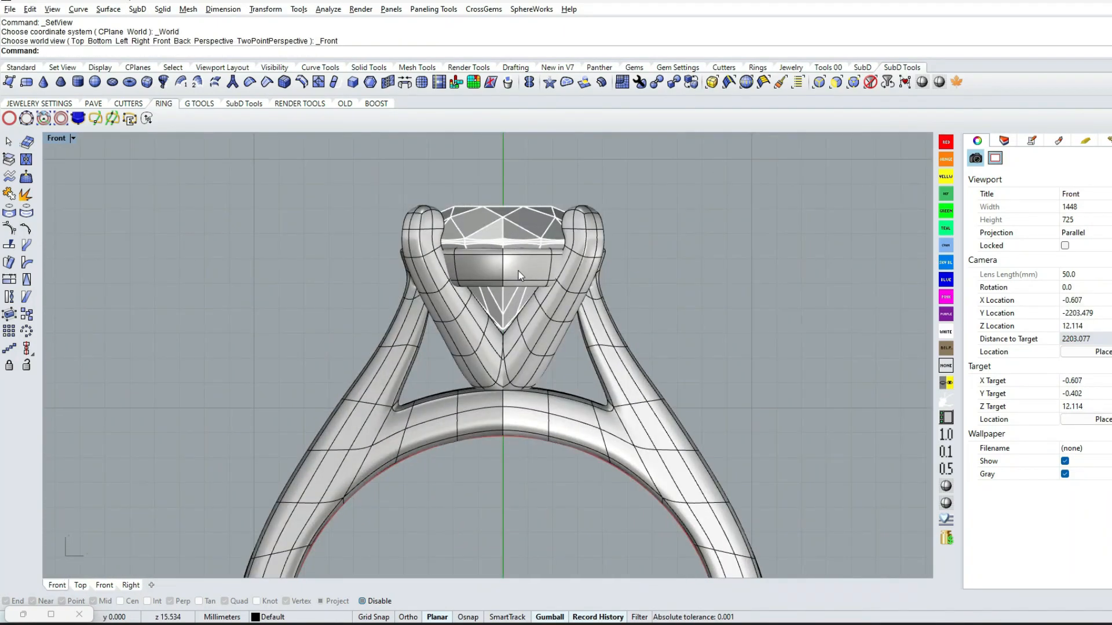
right_click_drag(548, 273, 492, 202, "ctrl+shift")
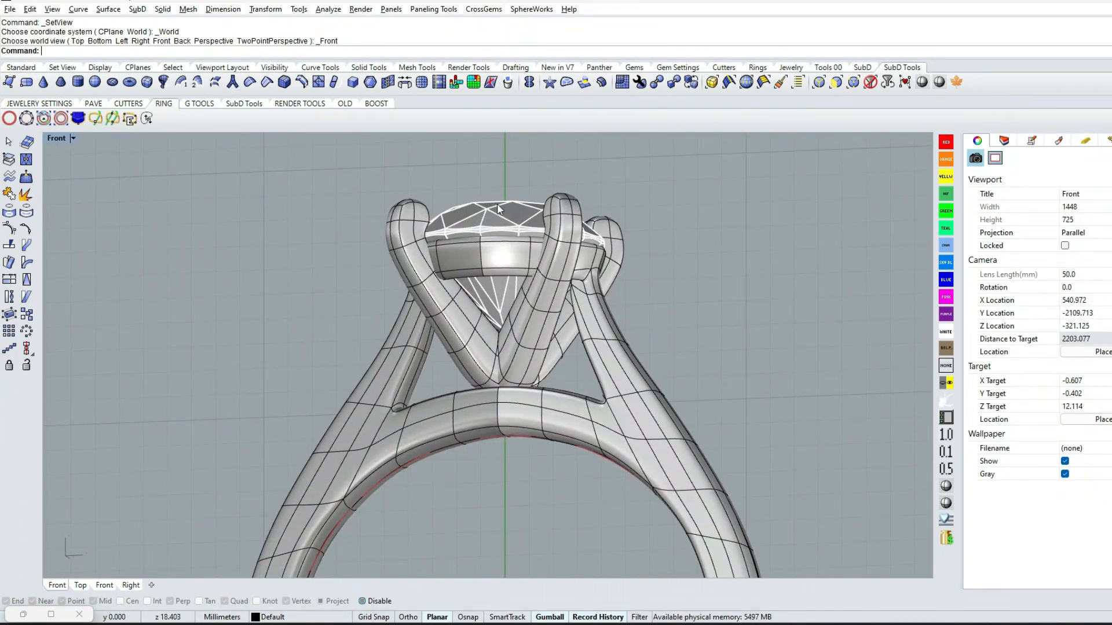
Examine the assembled ring's smooth surfaces around the shank joint and prongs in Machine display mode, ending back in shaded display
left_click(945, 503)
right_click_drag(527, 284, 495, 344, "ctrl+shift")
scroll(515, 305, "up", 3)
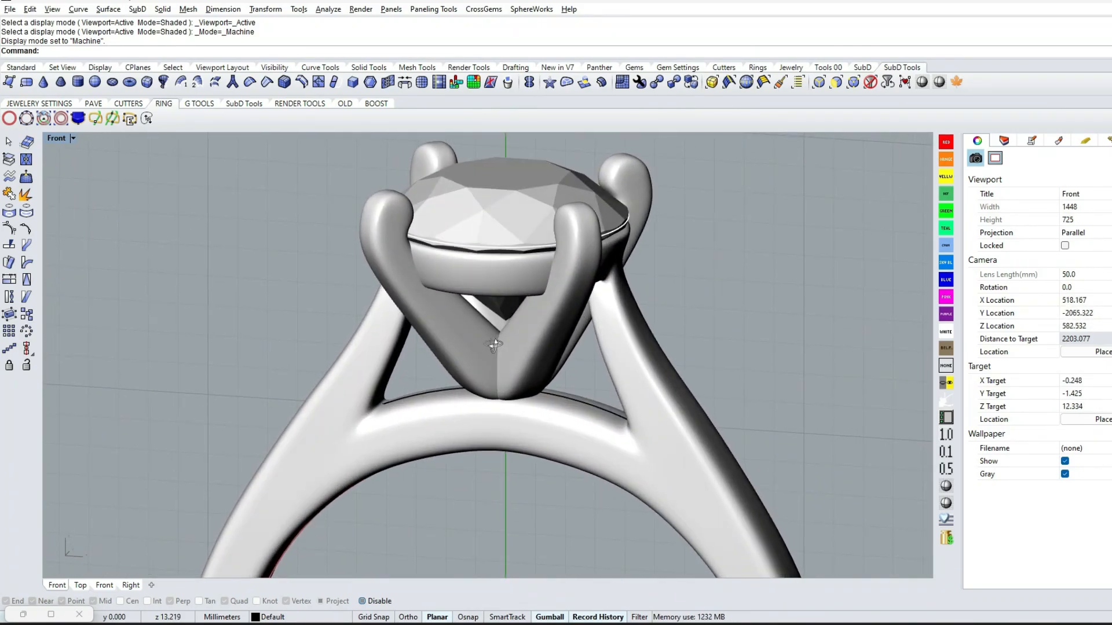
right_click_drag(587, 400, 578, 371)
key("ctrl+F2")
scroll(578, 371, "down", 3)
right_click_drag(582, 412, 568, 355)
mouse_move(568, 355)
right_mouse_down("ctrl+shift")
mouse_move(567, 301)
mouse_move(572, 373)
mouse_move(519, 337)
mouse_move(543, 360)
mouse_move(528, 360)
right_mouse_up("ctrl+shift")
left_click(946, 487)
Crease the front edge loop along the inside diameter of the ring
left_click(818, 82)
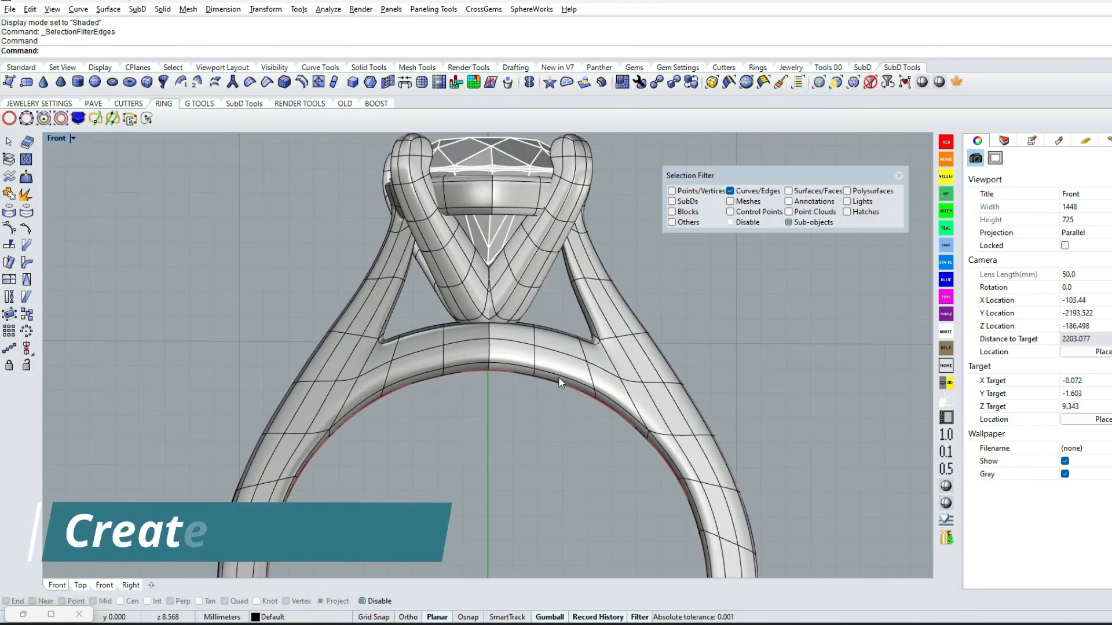
double_click(558, 375)
left_click(266, 83)
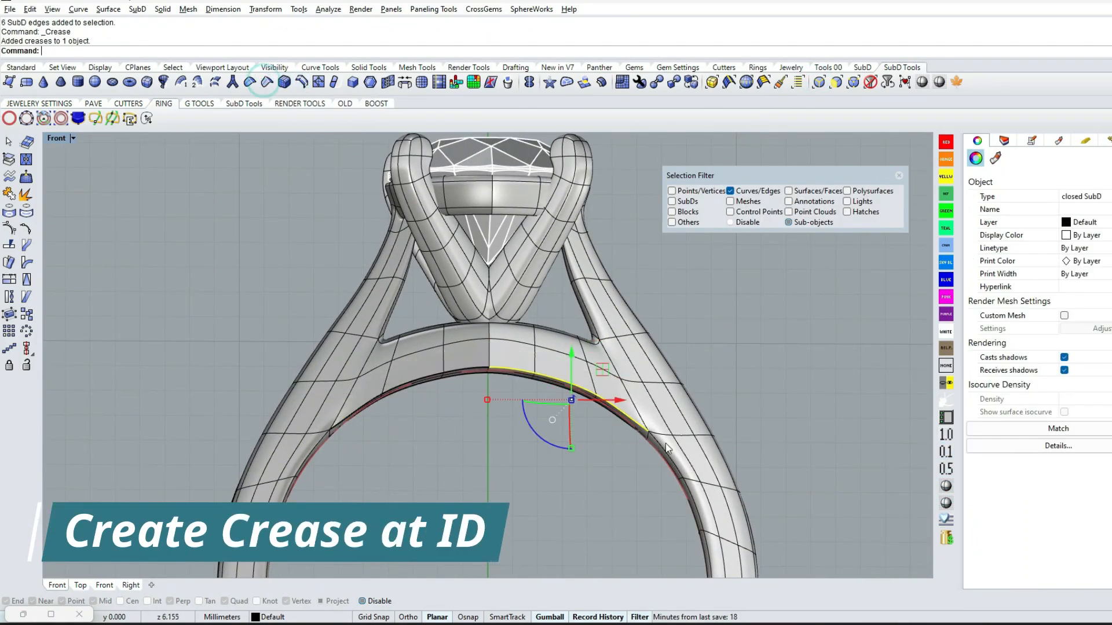
In wireframe display, move the creased inner-edge vertices near the shank joint onto the red finger-size circle
scroll(739, 408, "up", 2)
key("Return")
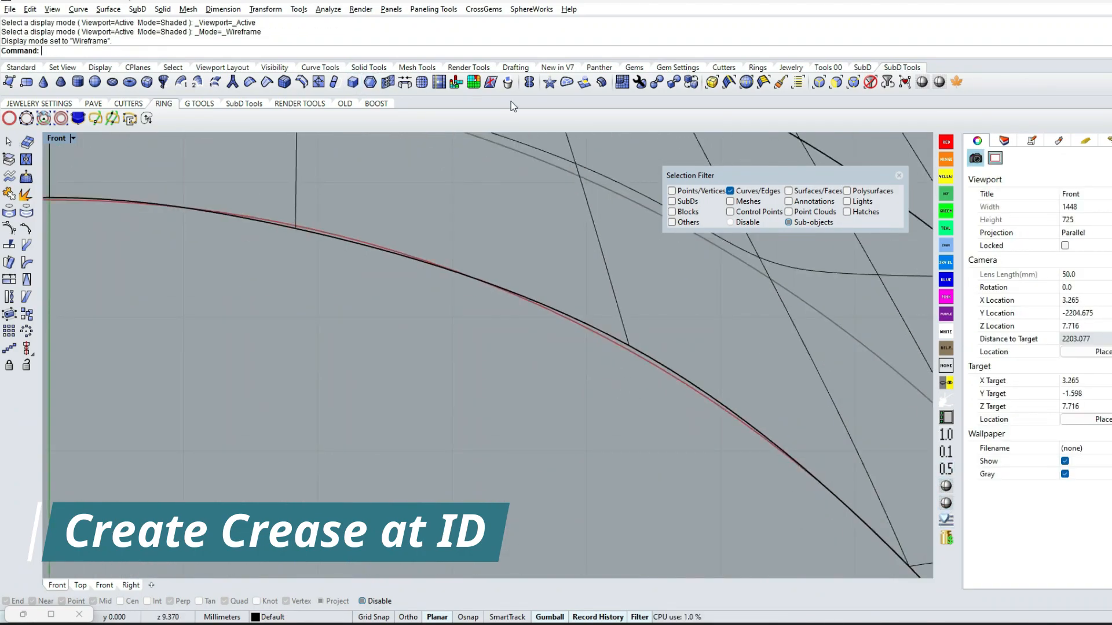
left_click(820, 84)
scroll(592, 339, "up", 4)
left_click_drag(583, 275, 676, 383)
left_click_drag(683, 325, 663, 320)
scroll(661, 325, "down", 4)
right_click_drag(833, 524, 473, 464)
left_click_drag(476, 461, 579, 512)
scroll(559, 454, "up", 4)
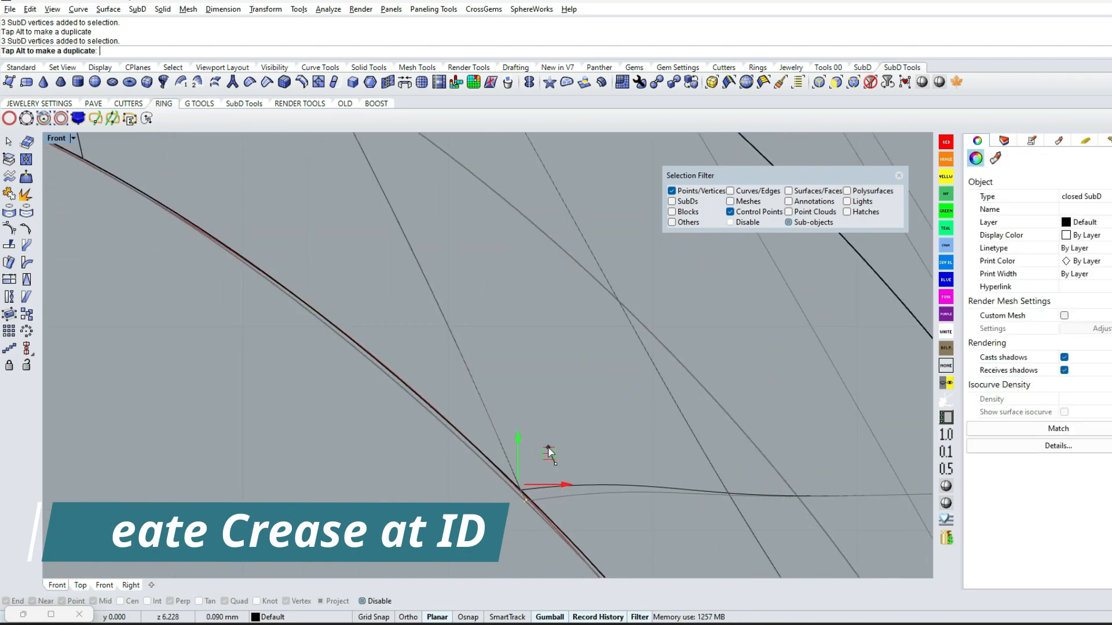
left_click_drag(548, 448, 547, 446)
Move the inner-edge vertices between the joint and the top centre of the ring onto the finger-size circle
scroll(426, 385, "down", 4)
right_click_drag(174, 250, 466, 298)
scroll(463, 297, "up", 4)
left_click_drag(464, 297, 560, 394)
left_click_drag(551, 324, 580, 325)
right_click_drag(405, 419, 709, 485)
scroll(376, 300, "up", 4)
left_click_drag(374, 298, 539, 457)
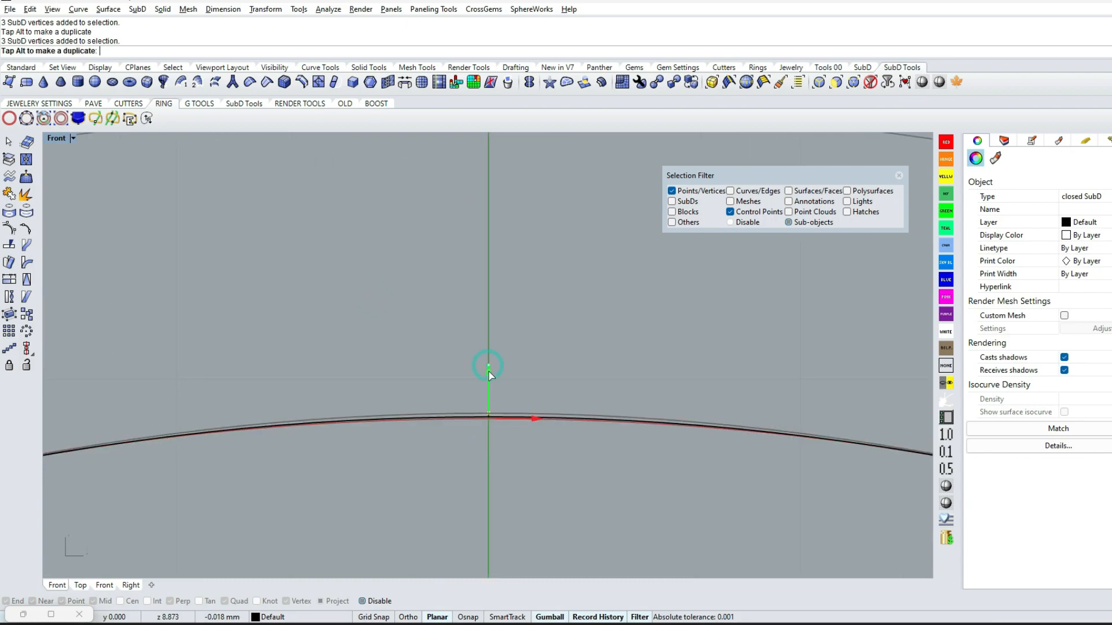
Adjust the inner-edge vertices from beside the top centre down to the upper shank to follow the finger-size circle
scroll(491, 381, "down", 8)
right_click_drag(903, 524, 703, 459)
scroll(637, 393, "up", 4)
left_click_drag(582, 336, 663, 437)
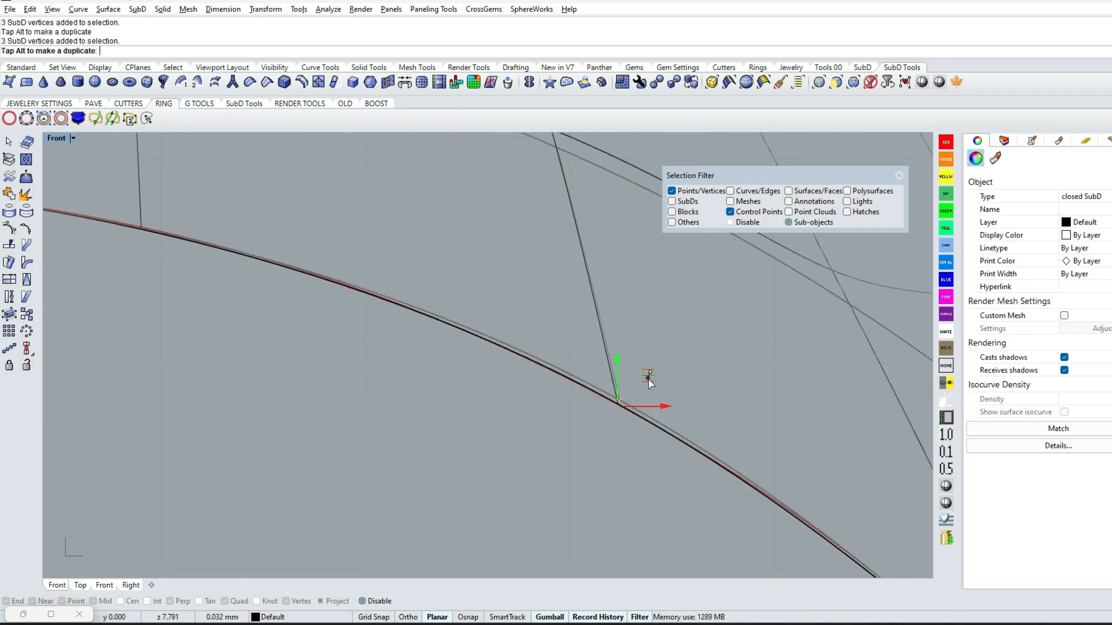
left_click_drag(648, 378, 647, 379)
scroll(648, 379, "down", 5)
right_click_drag(775, 538, 524, 353)
scroll(524, 354, "down", 8)
scroll(657, 456, "up", 7)
left_click_drag(544, 426, 608, 487)
right_click_drag(606, 431, 462, 315)
left_click_drag(462, 298, 483, 344)
Align the inner-edge vertices along the side of the shank, around the horizontal axis, with the finger-size circle
scroll(483, 345, "down", 8)
right_click_drag(547, 450, 510, 310)
scroll(511, 311, "up", 8)
left_click_drag(372, 264, 435, 325)
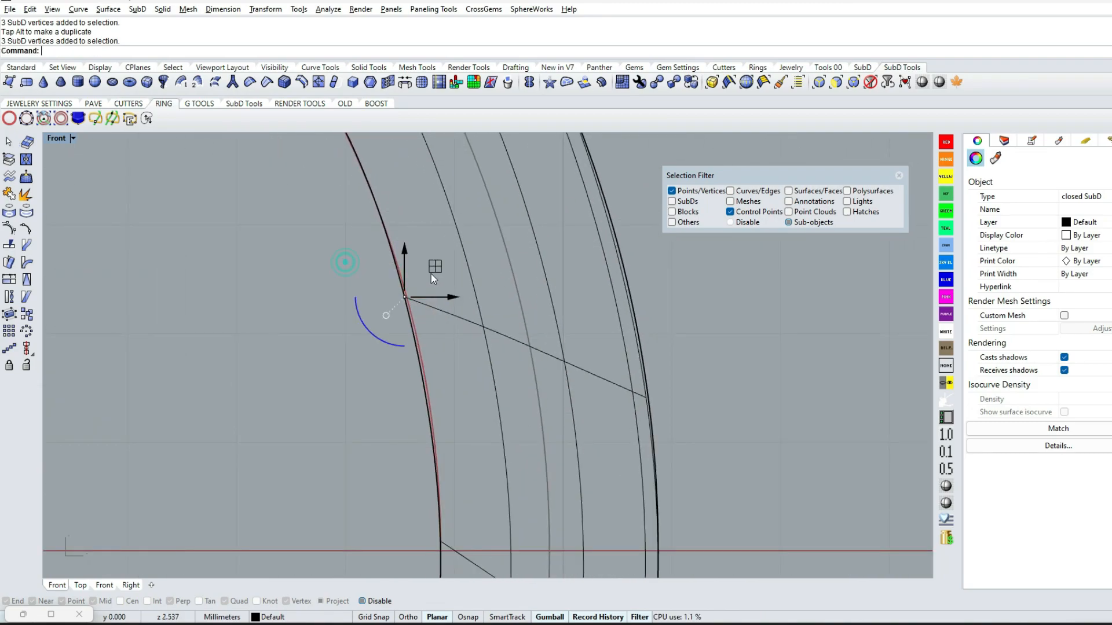
left_click_drag(435, 276, 434, 277)
scroll(434, 277, "down", 7)
right_click_drag(403, 346, 620, 134)
scroll(404, 400, "up", 8)
left_click_drag(380, 438, 407, 401)
scroll(698, 397, "down", 2)
scroll(730, 394, "up", 10)
left_click_drag(699, 409, 702, 372)
Align the remaining inner-edge vertices along the lower part of the shank with the finger-size circle
scroll(519, 330, "down", 11)
right_click_drag(571, 531, 598, 425)
scroll(598, 425, "down", 6)
scroll(450, 428, "up", 4)
left_click_drag(453, 401, 475, 319)
scroll(481, 379, "down", 4)
scroll(485, 384, "down", 7)
right_click_drag(486, 387, 526, 429, "ctrl+shift")
left_click(527, 429)
key("ctrl+alt+s")
right_click_drag(597, 385, 668, 345, "ctrl+shift")
Select and hide all curves and show the ring shaded in the Front view
type("SelCrv")
key("Return")
type("h")
key("Return")
left_click(946, 486)
mouse_move(448, 301)
right_mouse_down("ctrl+shift")
mouse_move(425, 249)
mouse_move(443, 328)
right_mouse_up("ctrl+shift")
key("ctrl+F2")
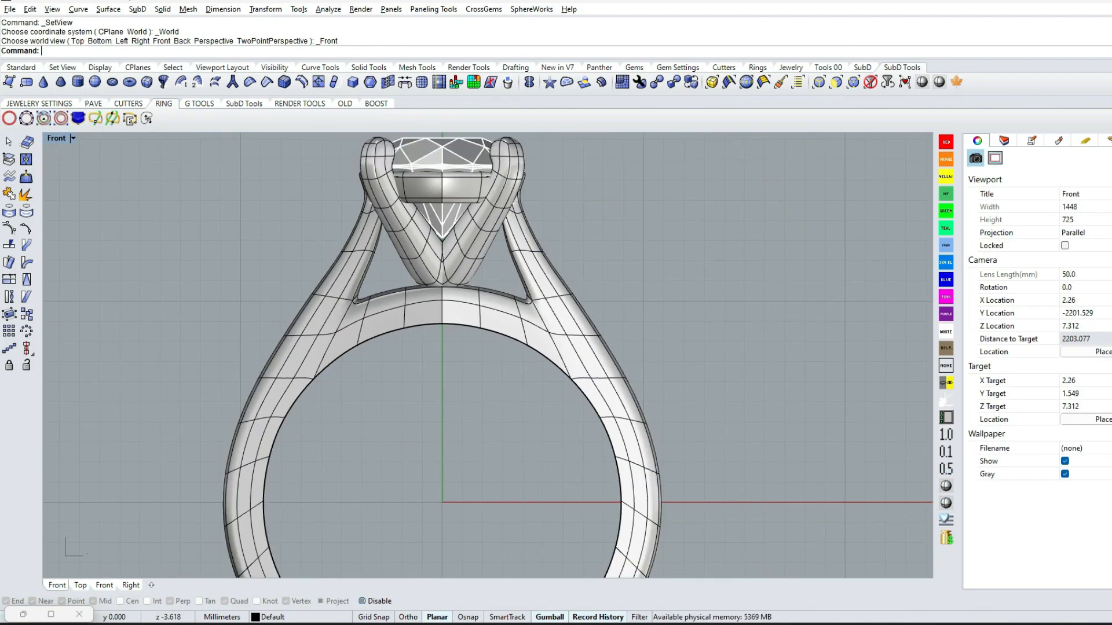
Place four 1.2 mm round gems on the base ring surface, from its centre line towards the shank joint, with a 0.15 offset
scroll(455, 311, "up", 5)
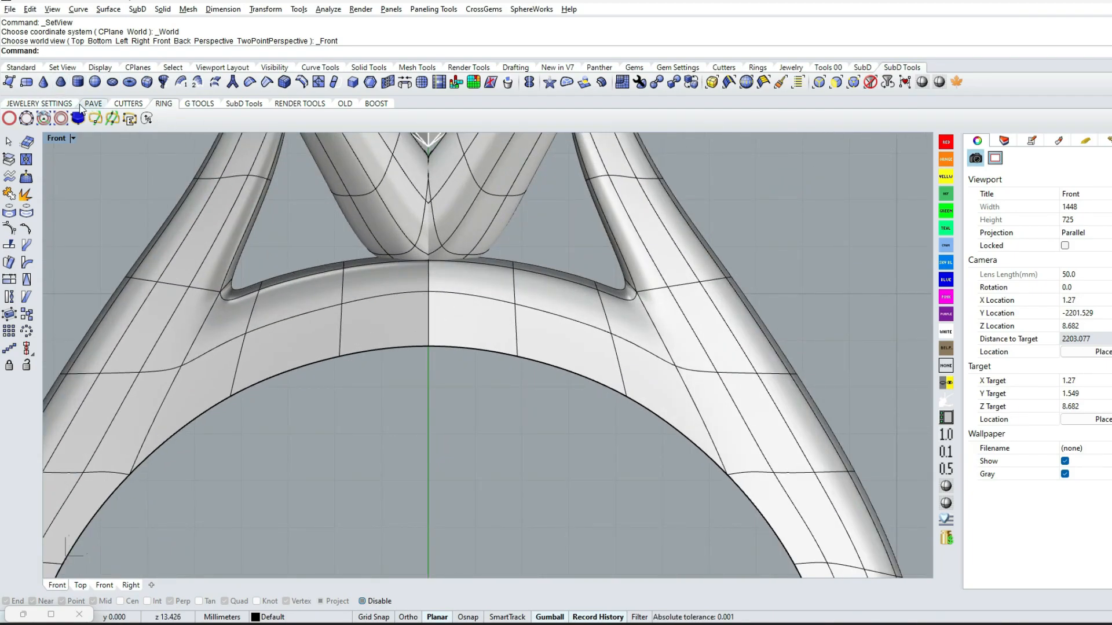
left_click(517, 354)
scroll(440, 304, "up", 4)
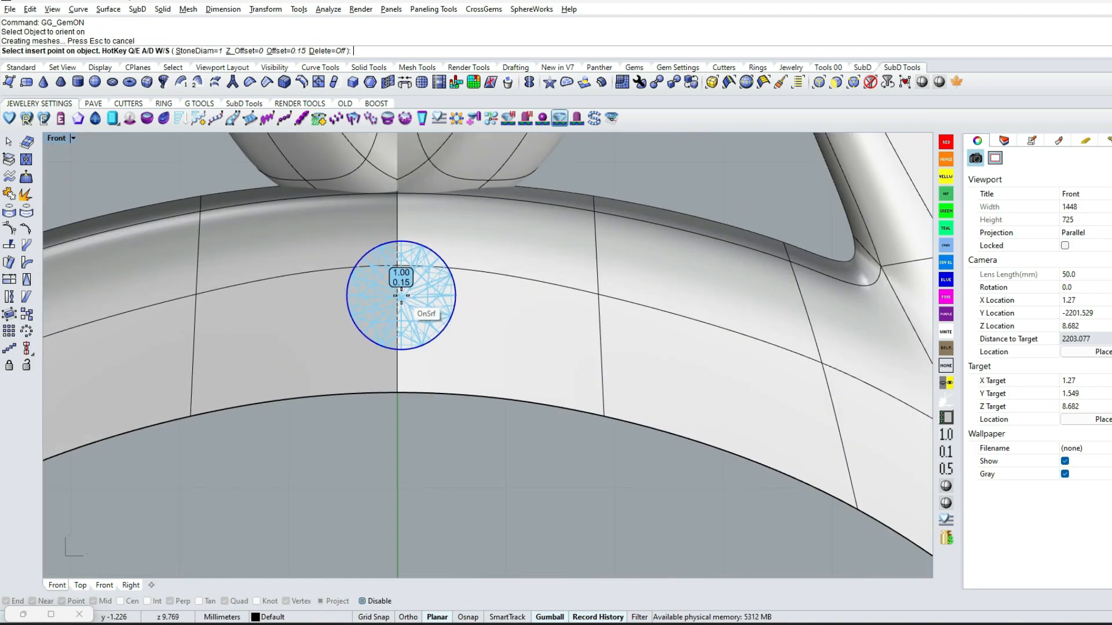
scroll(398, 298, "down", 3)
scroll(400, 298, "up", 3)
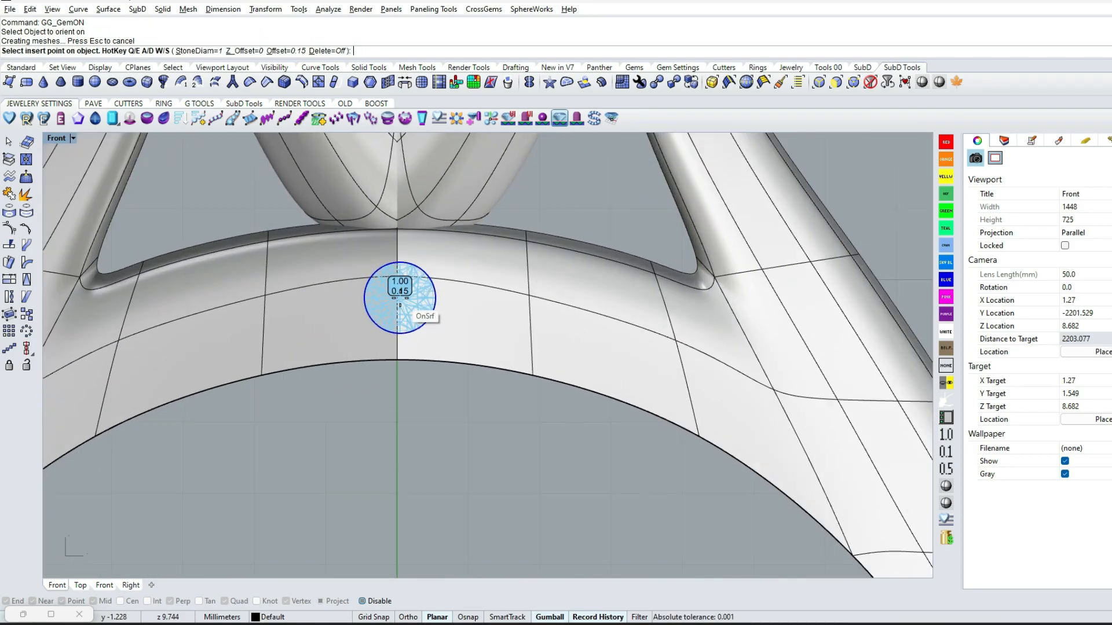
type("ee")
left_click(382, 601)
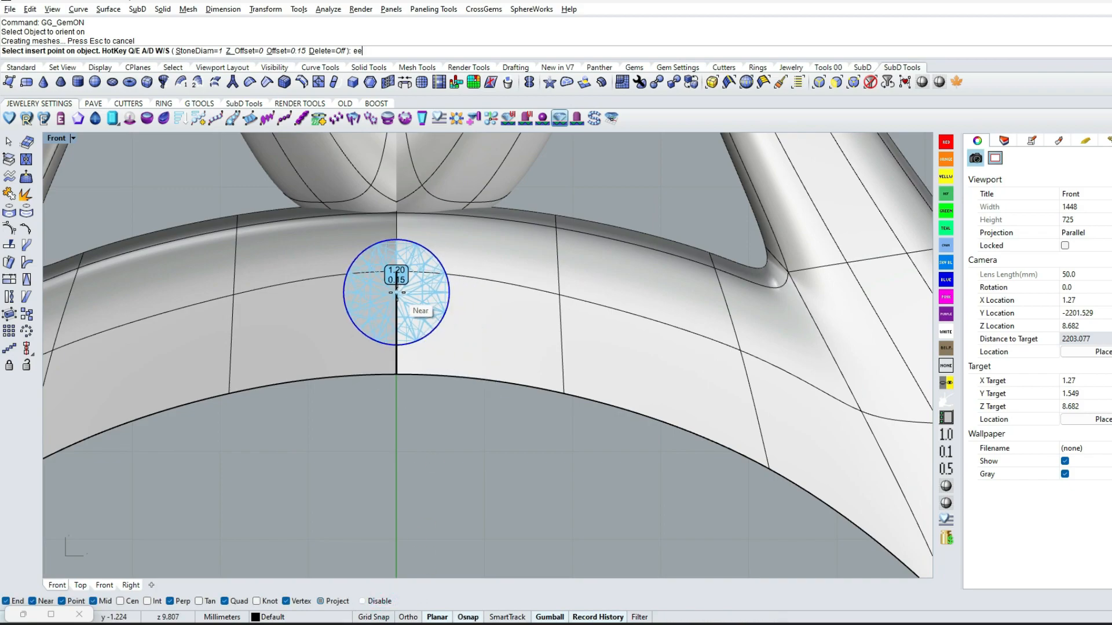
left_click(396, 291)
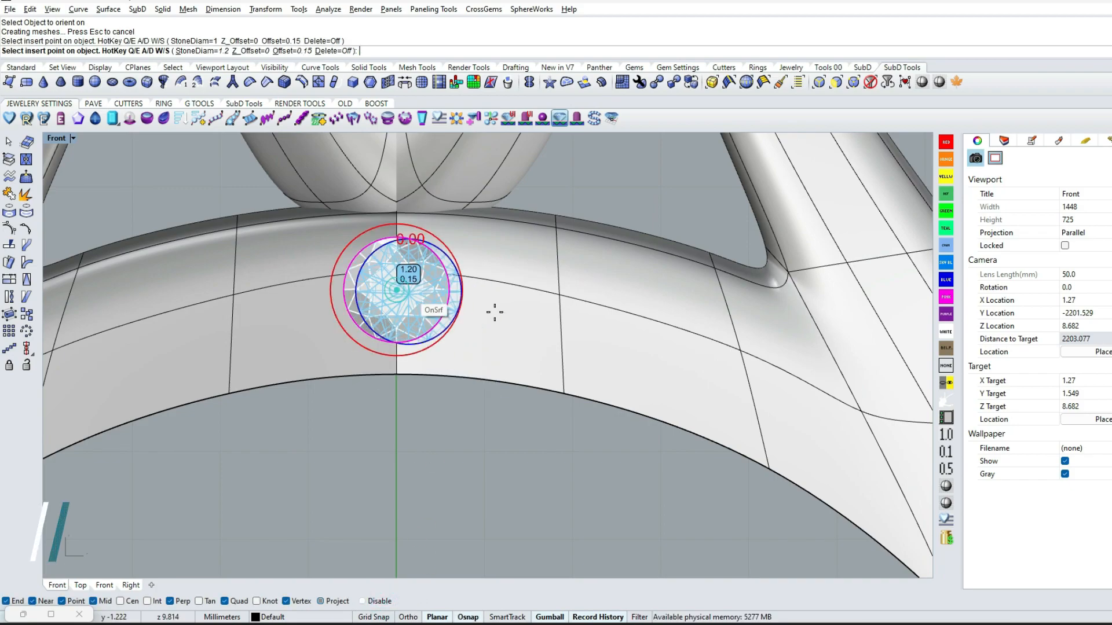
left_click(515, 298)
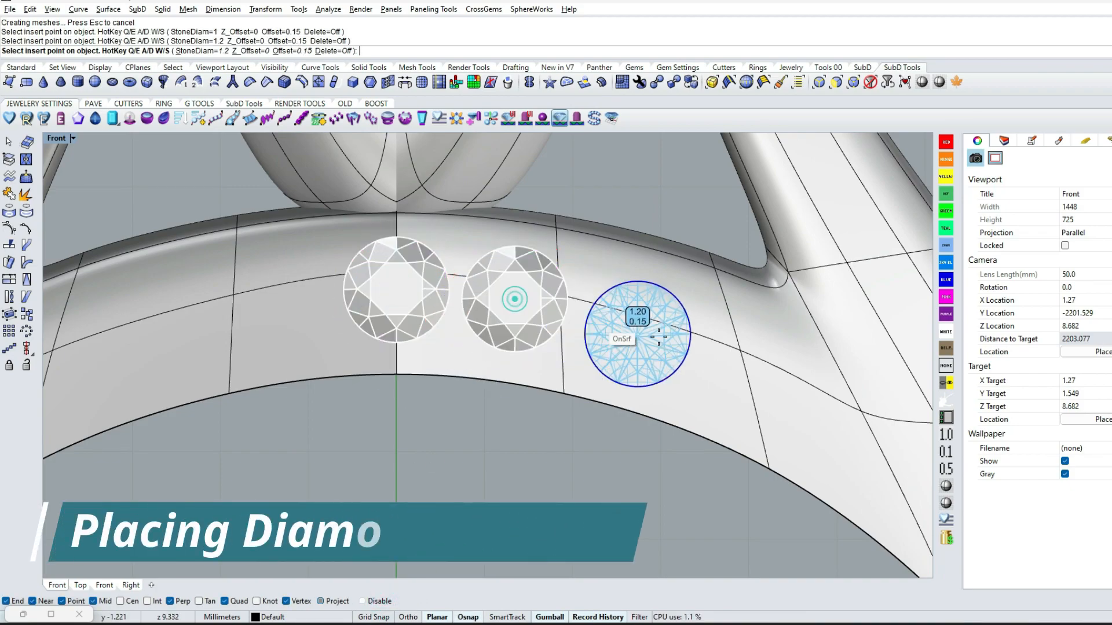
left_click(631, 328)
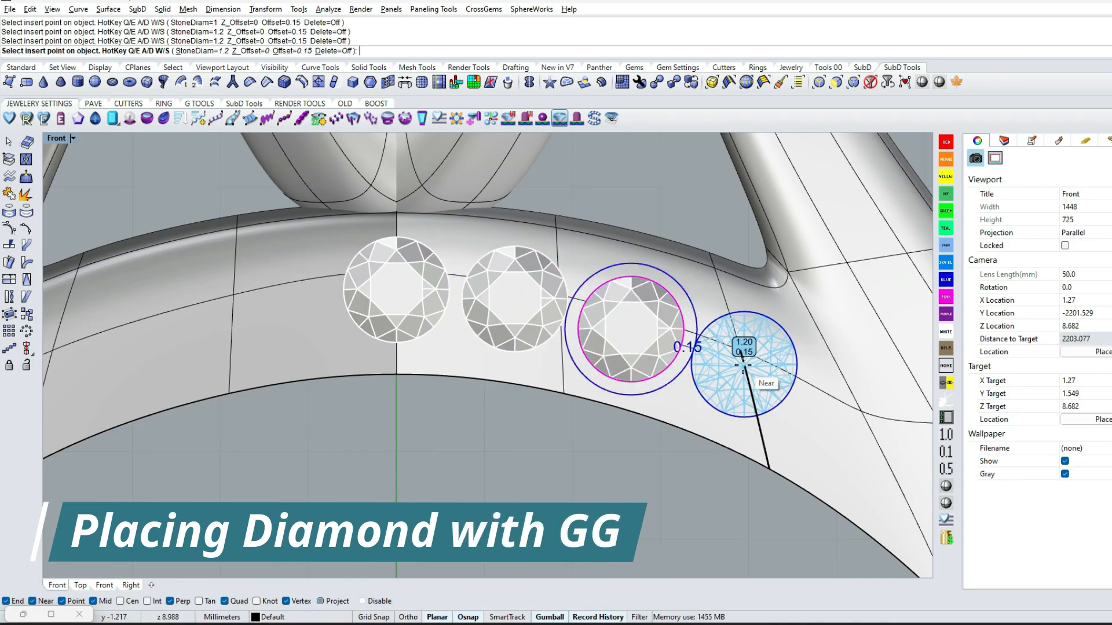
right_click(744, 363)
scroll(619, 362, "down", 6)
right_click_drag(559, 333, 537, 345)
type("F")
key("Return")
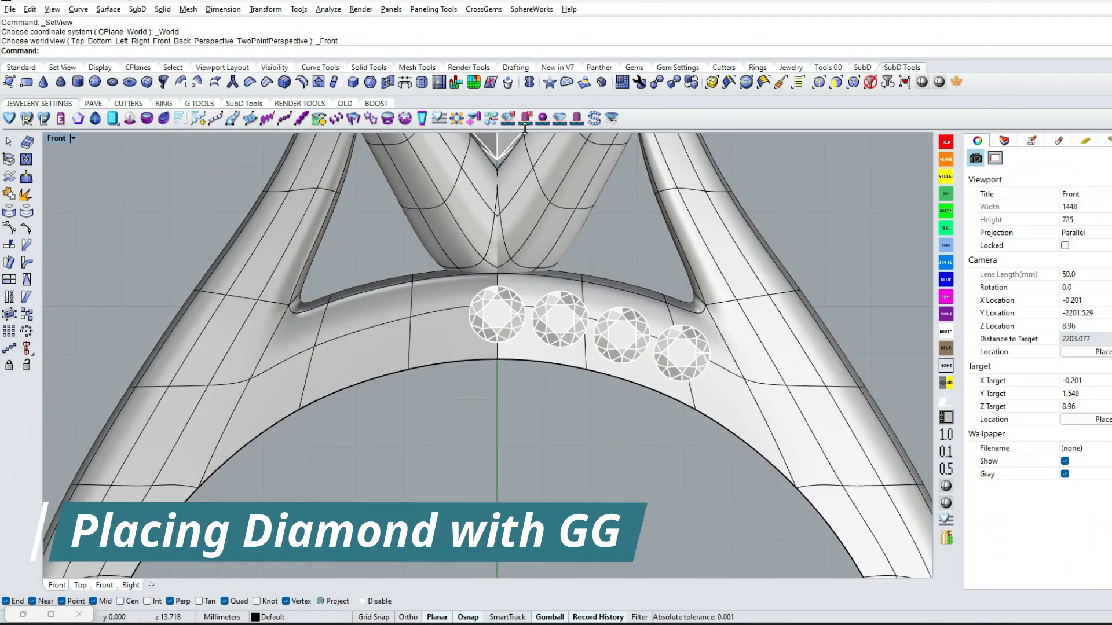
Place three prongs of size 0.6, height 0.5 and drop 0.2 on the base ring above the gaps between the small gems
left_click(578, 119)
scroll(525, 286, "up", 6)
left_click(530, 293)
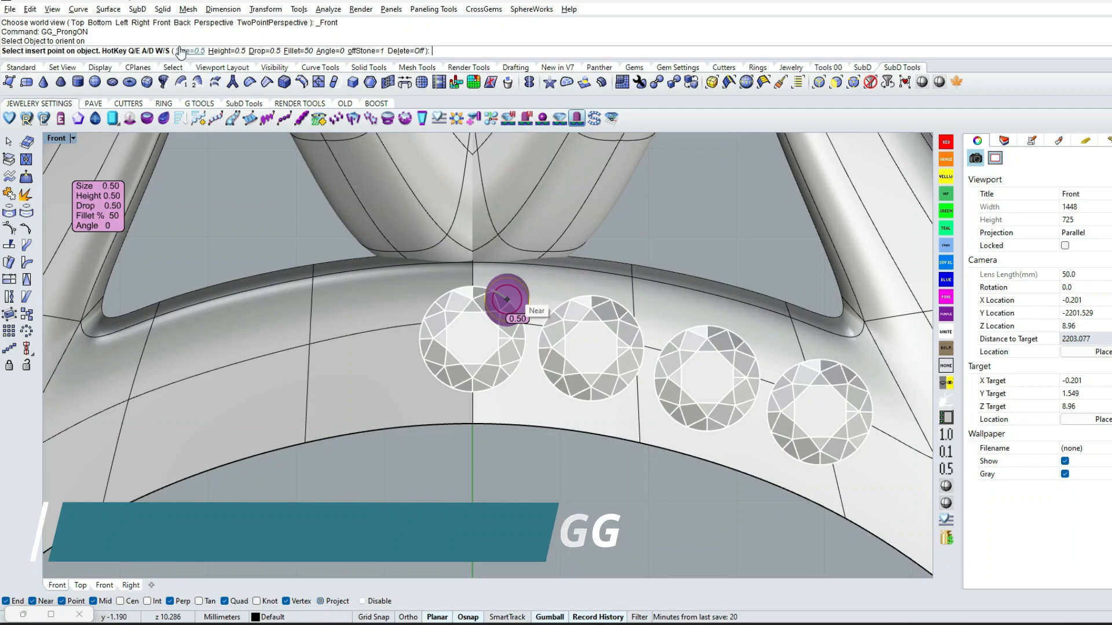
left_click(266, 51)
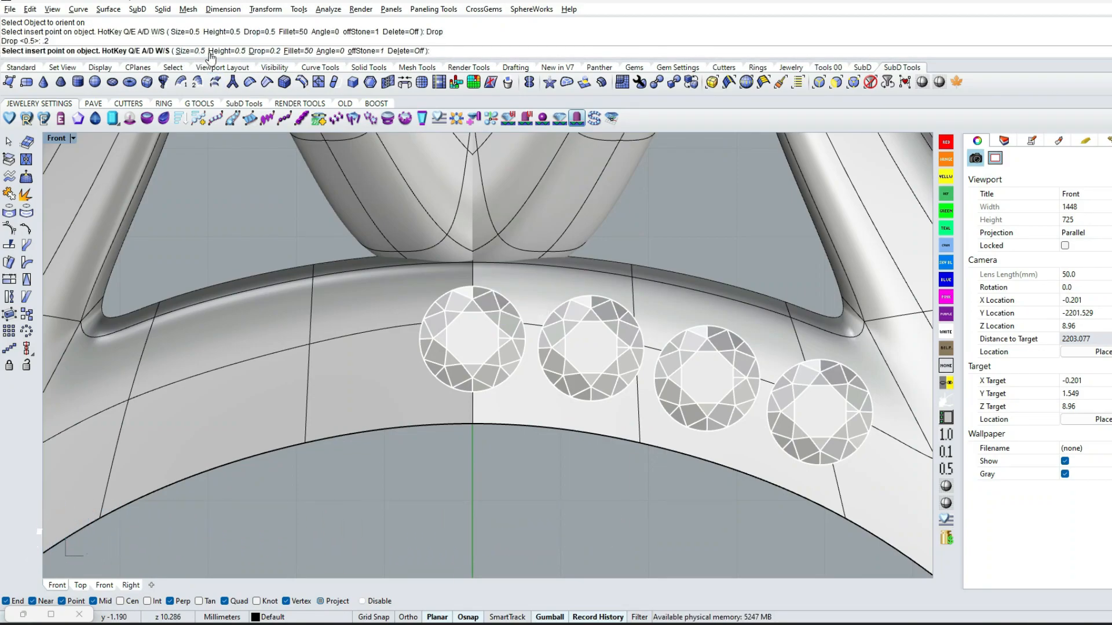
scroll(560, 333, "up", 4)
key("e")
key("e")
right_click_drag(525, 290, 525, 303, "ctrl+shift")
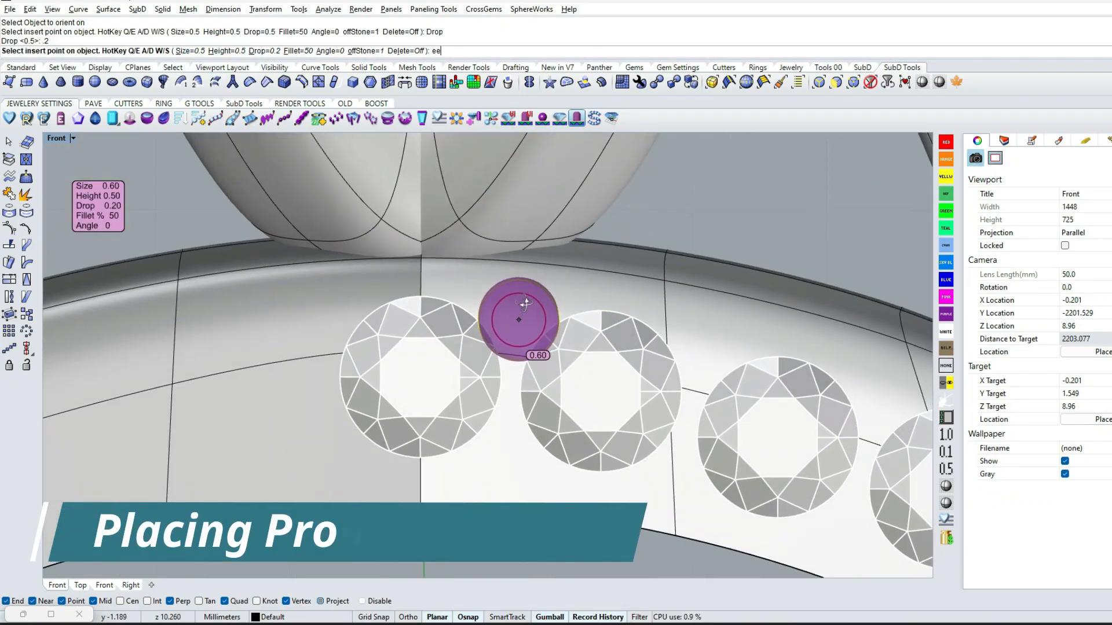
left_click(517, 316)
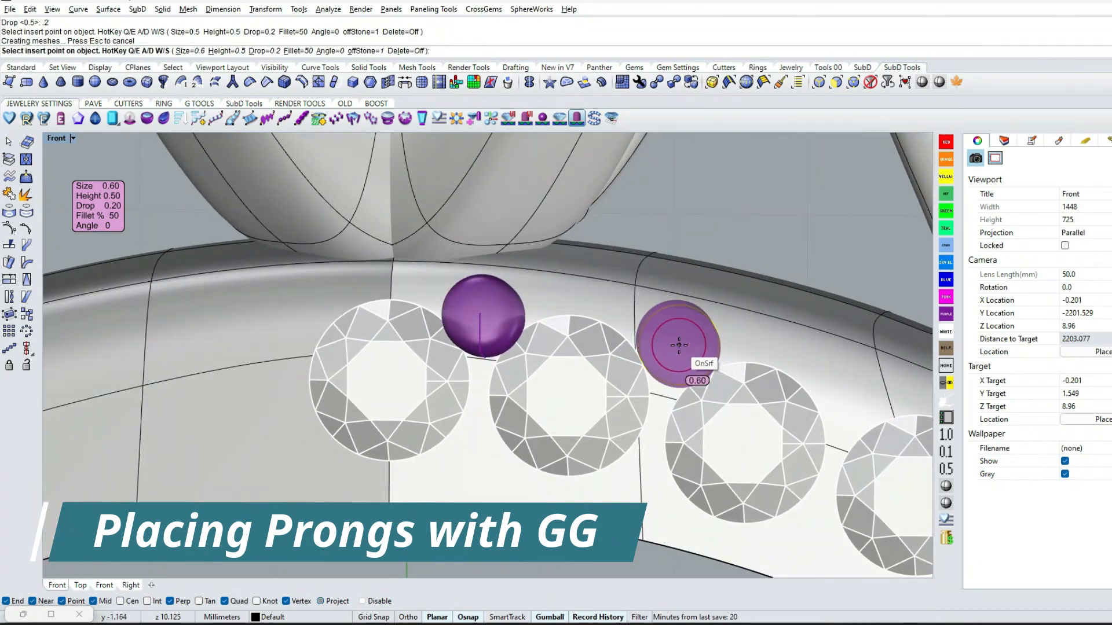
right_click_drag(673, 349, 683, 349, "ctrl+shift")
left_click(755, 378)
right_click_drag(754, 377, 600, 328, "ctrl+shift")
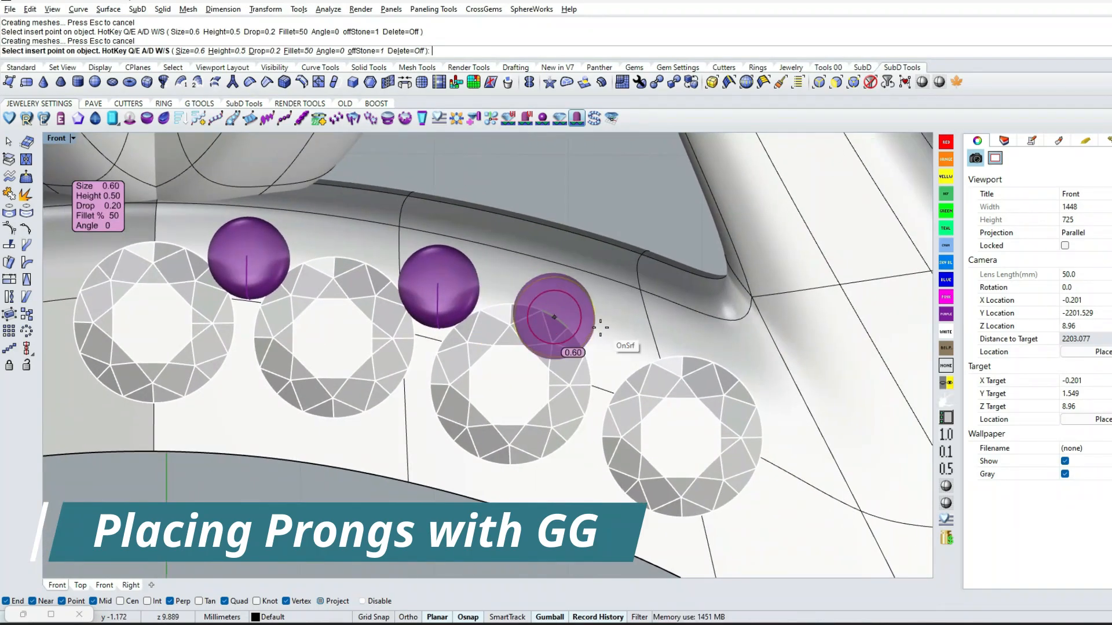
left_click(621, 341)
Place four more prongs of size 0.6 along the lower side of the small gems, ending beside the outermost gem
right_click_drag(396, 385, 468, 369, "ctrl+shift")
right_click_drag(330, 388, 292, 386, "ctrl+shift")
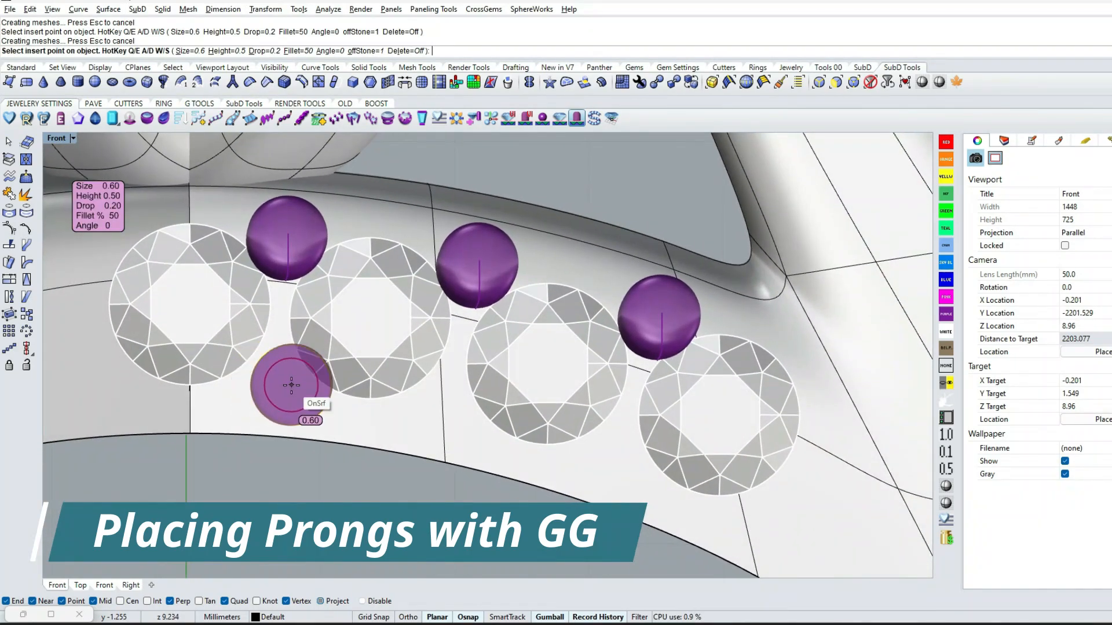
left_click(276, 380)
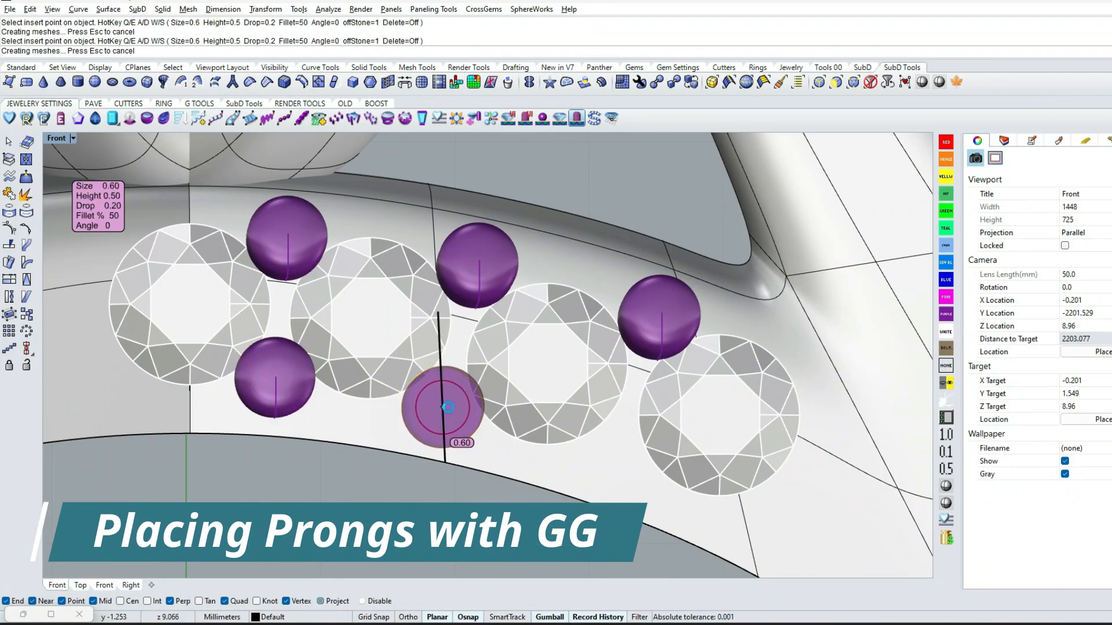
left_click(447, 407)
left_click(608, 461)
right_click_drag(608, 461, 735, 514, "ctrl+shift")
scroll(714, 481, "up", 4)
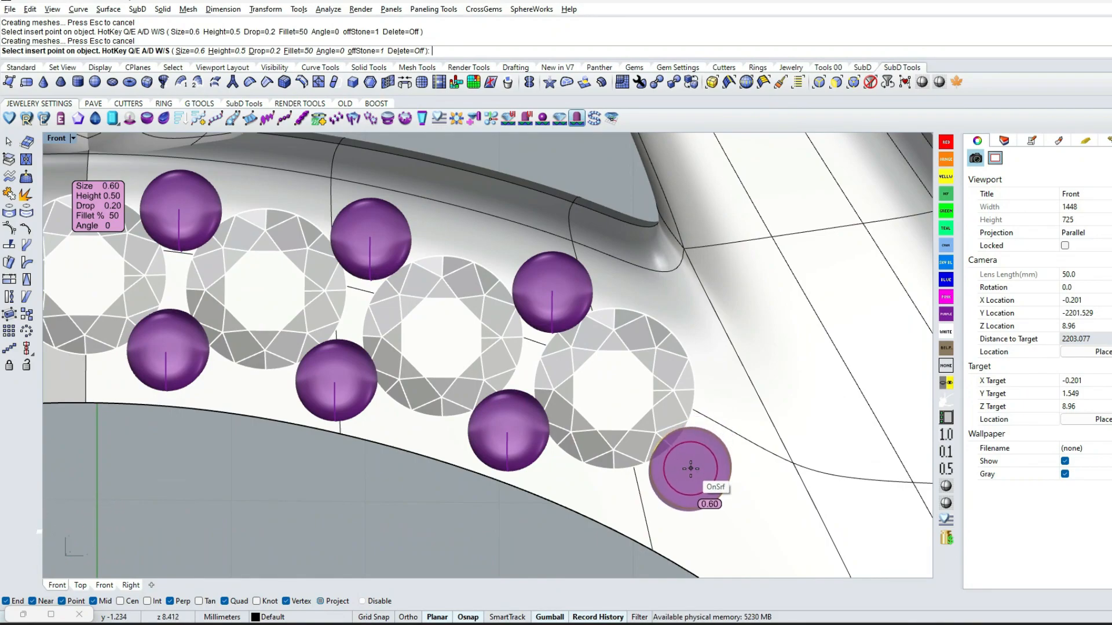
key("Return")
Mirror the small purple prongs across the ring's vertical centre line through the origin
scroll(690, 468, "down", 5)
scroll(599, 382, "up", 4)
left_click(597, 379)
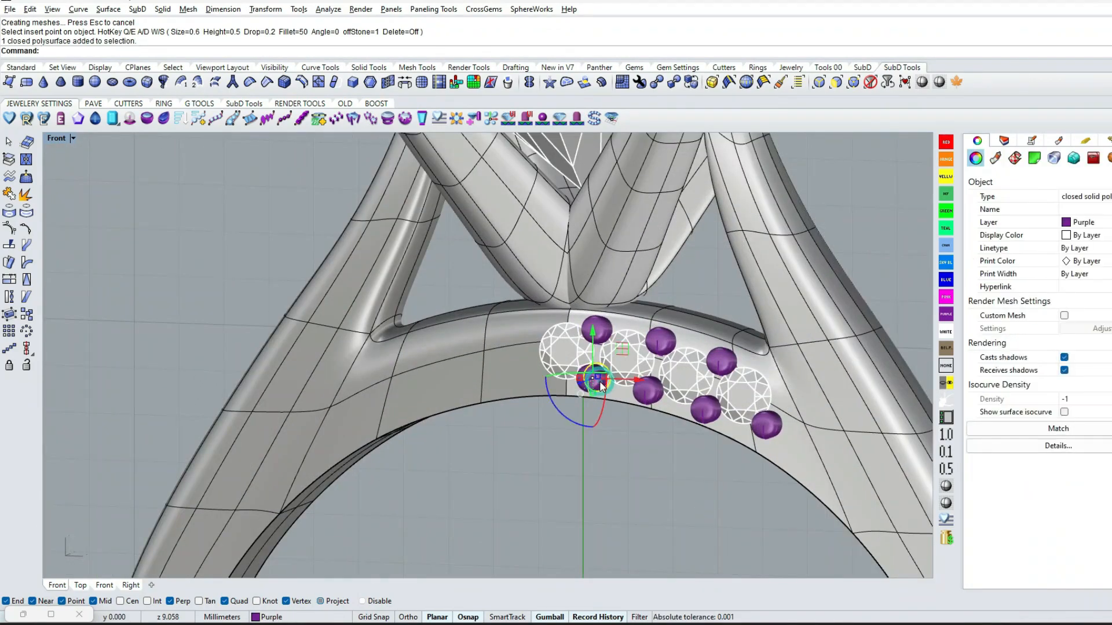
type("mi")
key("Return")
type("0")
key("Return")
left_click(632, 447, "shift")
key("Escape")
Mirror the three off-centre small gems across the ring's vertical centre line through the origin
left_click(670, 338)
left_click(732, 354, "shift")
left_click(781, 373, "shift")
type("mi")
key("Return")
type("0")
key("Return")
left_click(610, 449, "shift")
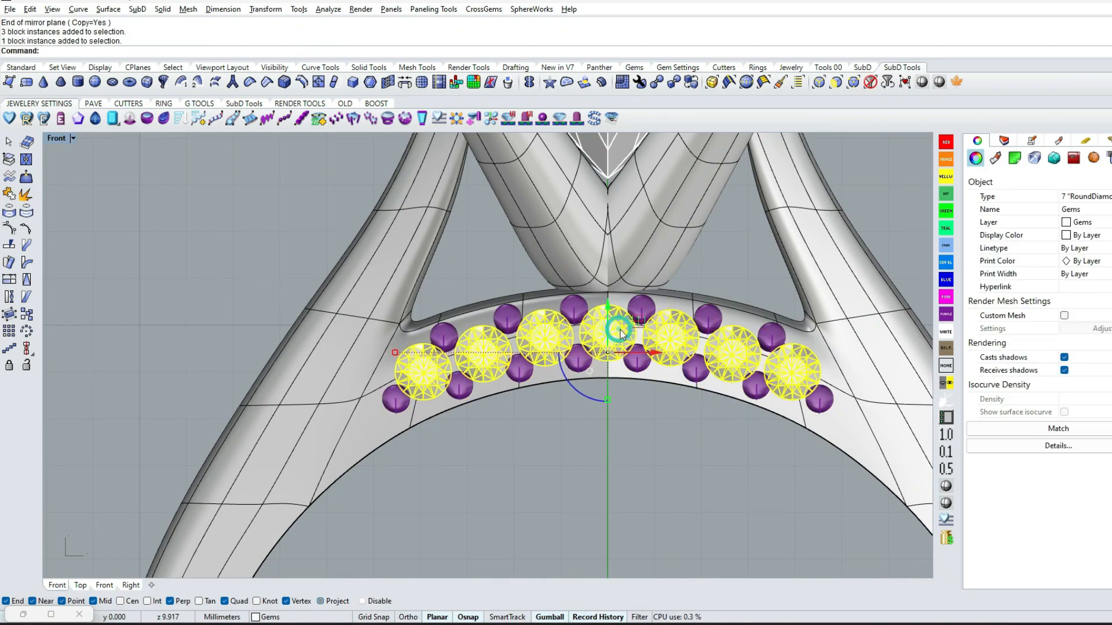
Group the seven small gems, hide them and paste a copy in the same place
type("g")
key("Return")
scroll(621, 330, "down", 5)
left_click(660, 409)
mouse_move(661, 409)
right_mouse_down("ctrl+shift")
mouse_move(521, 452)
mouse_move(654, 425)
right_mouse_up("ctrl+shift")
left_click(644, 323)
scroll(645, 323, "down", 4)
key("ctrl+h")
scroll(636, 335, "up", 4)
key("ctrl+v")
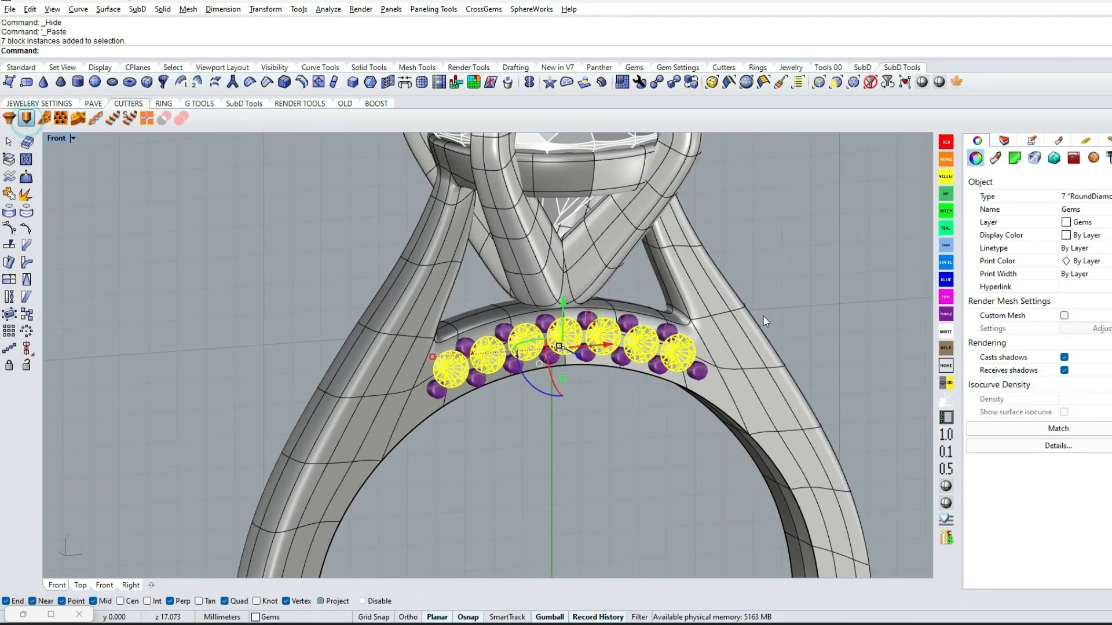
Generate cutters for the seven small gems with the Gems Cutters Spire tool and hide the cutters
left_click_drag(283, 112, 911, 62)
left_click(867, 93)
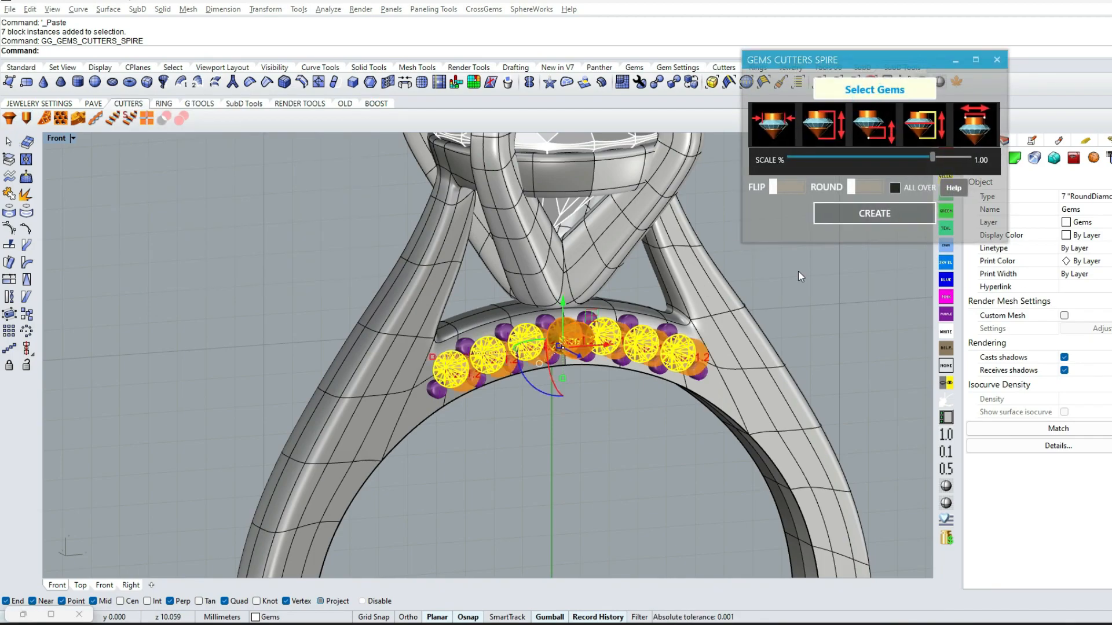
left_click(997, 60)
right_click_drag(631, 289, 504, 341, "ctrl+shift")
scroll(488, 324, "down", 4)
scroll(654, 346, "up", 5)
left_click(536, 359)
type("h")
key("Return")
Create meshes from the seven small gems and hide the original gems
left_click(496, 343)
scroll(535, 279, "down", 5)
type("Mesh")
key("Return")
type("h")
key("Return")
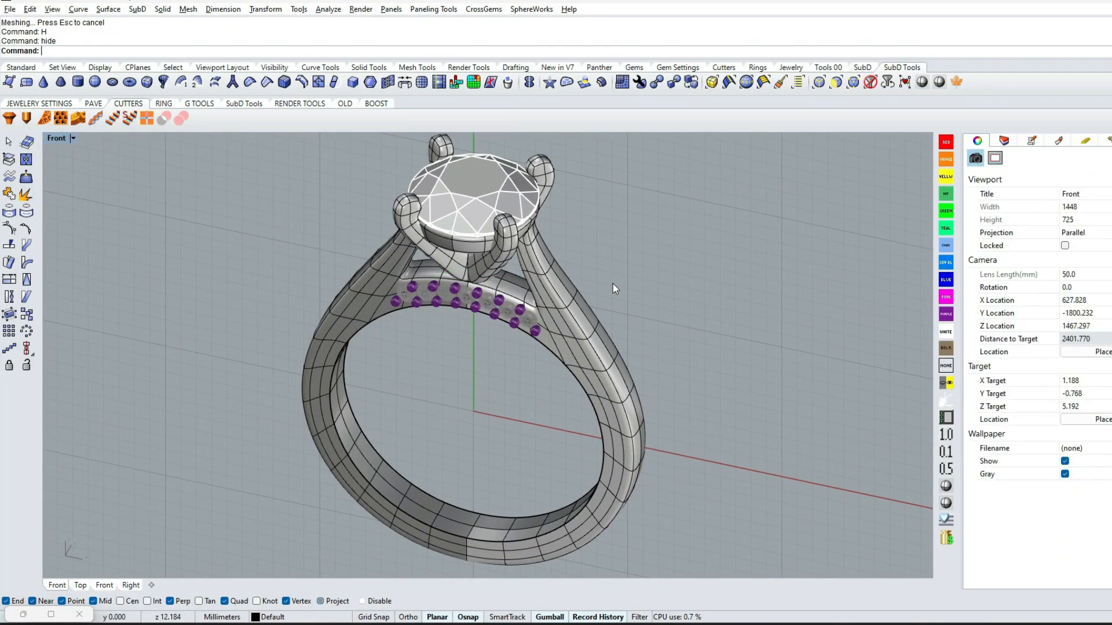
Flip the direction of the three mirrored gem meshes on the base ring
scroll(447, 289, "up", 6)
right_click_drag(447, 289, 474, 290, "ctrl+shift")
left_click(405, 271)
type("Fl")
left_click(267, 298)
key("Return")
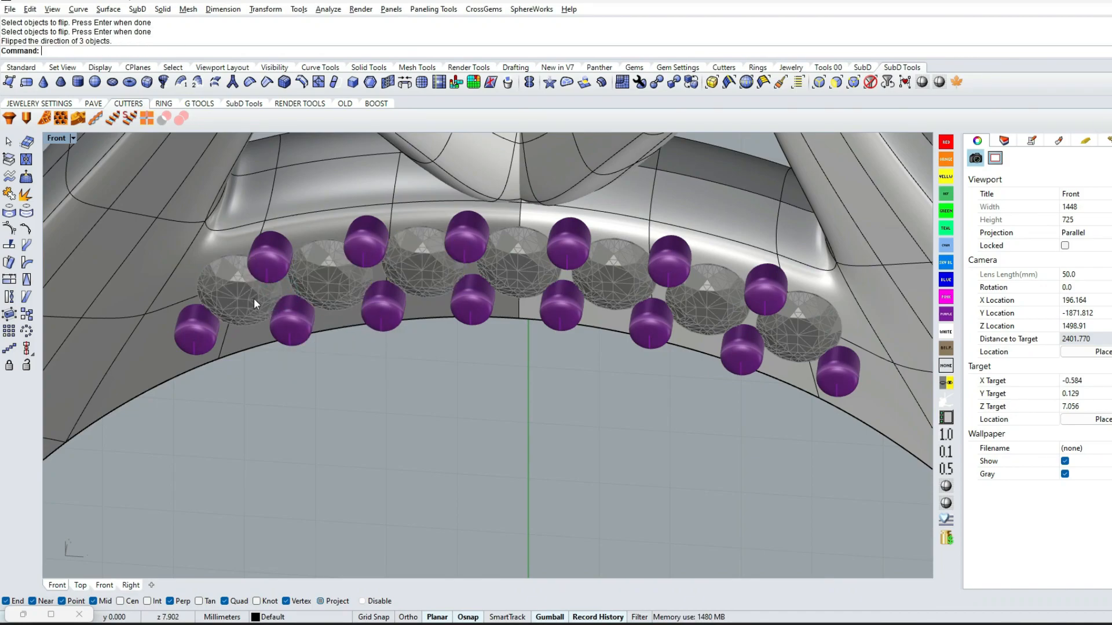
Group the seven small gem meshes on the base ring
left_click(253, 298)
left_click(333, 288, "shift")
left_click(411, 277, "shift")
type("G")
key("Return")
scroll(579, 328, "down", 4)
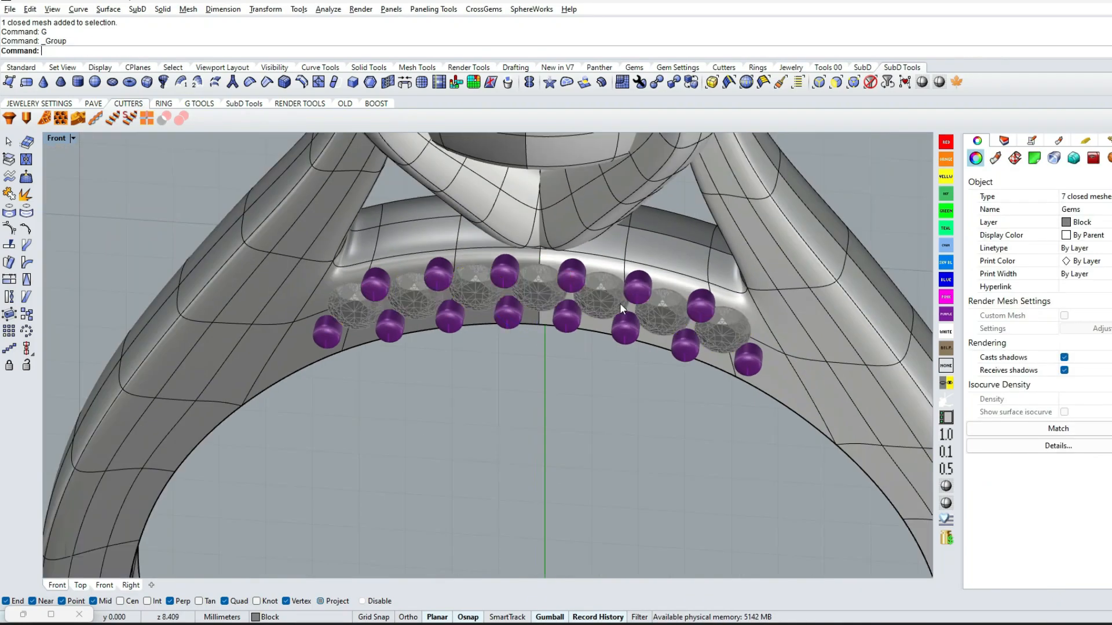
Import the Diamond material from the Diamond.rmtl file into the material library
left_click(621, 313)
scroll(622, 319, "down", 6)
right_click_drag(766, 322, 818, 305, "ctrl+shift")
left_click(1058, 140)
left_click(973, 177)
left_click(1013, 277)
left_click(975, 204)
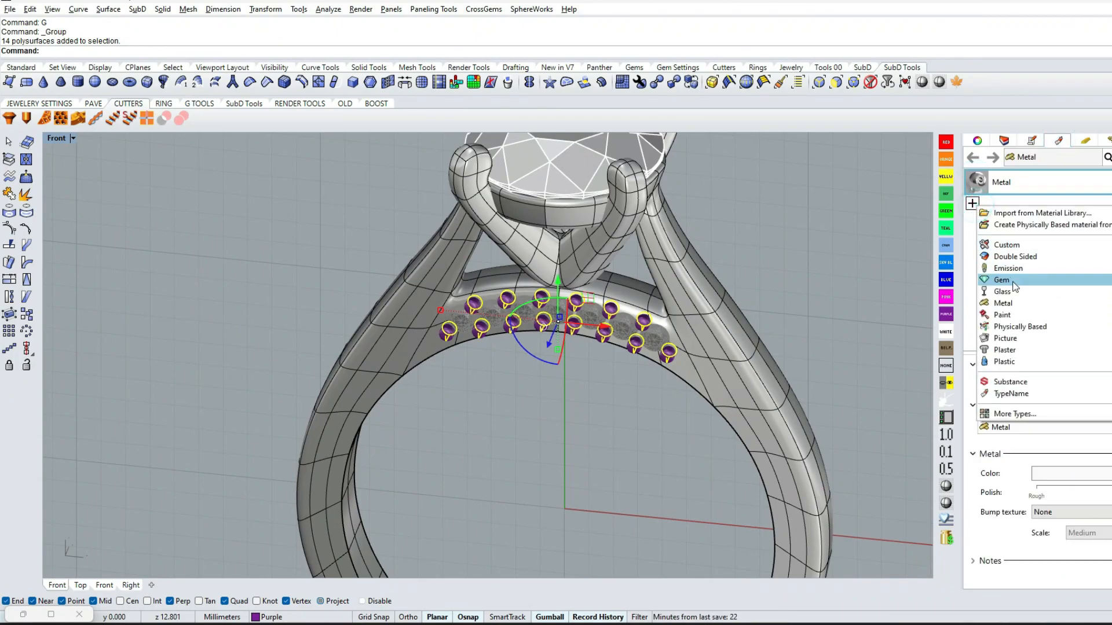
left_click(1023, 214)
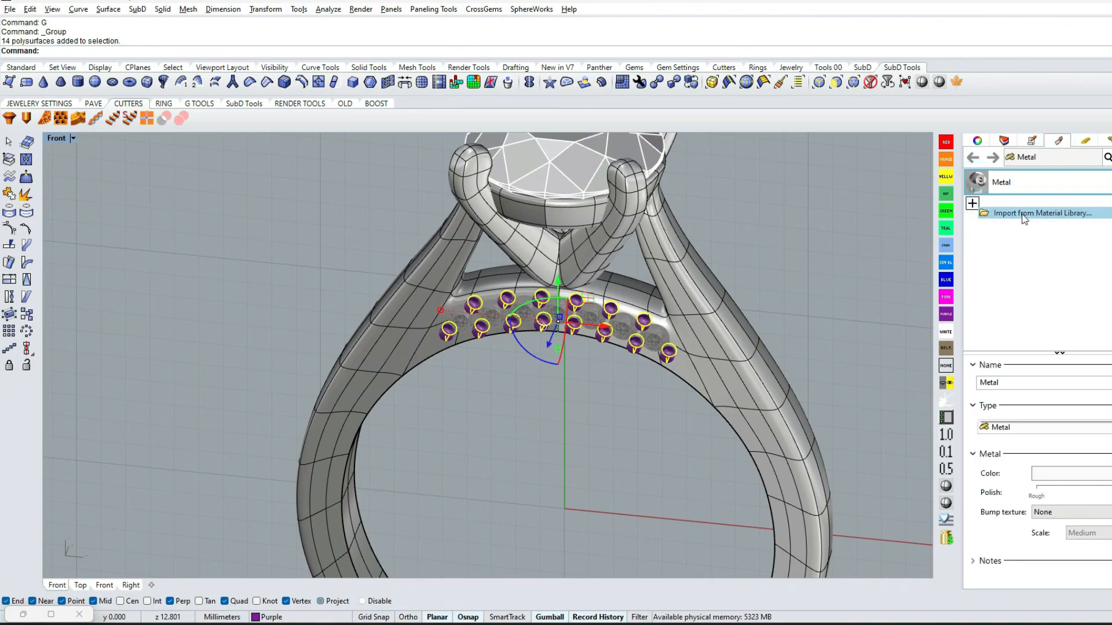
left_click(283, 409)
double_click(248, 166)
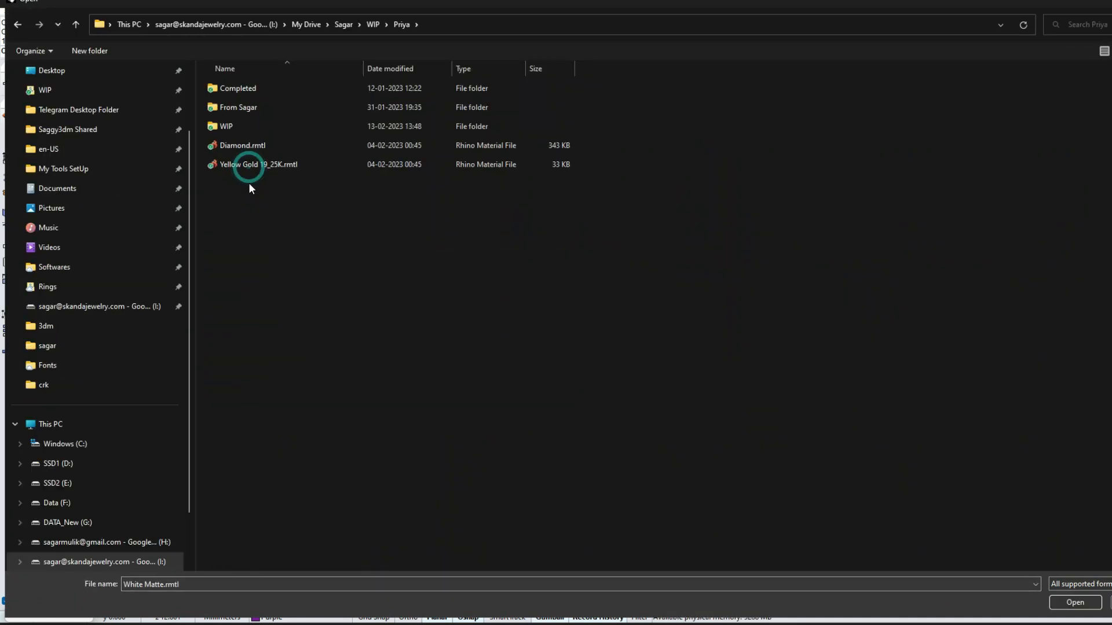
left_click(1075, 603)
left_click(853, 278)
Assign the Diamond material to the seven small gem meshes
scroll(610, 324, "up", 6)
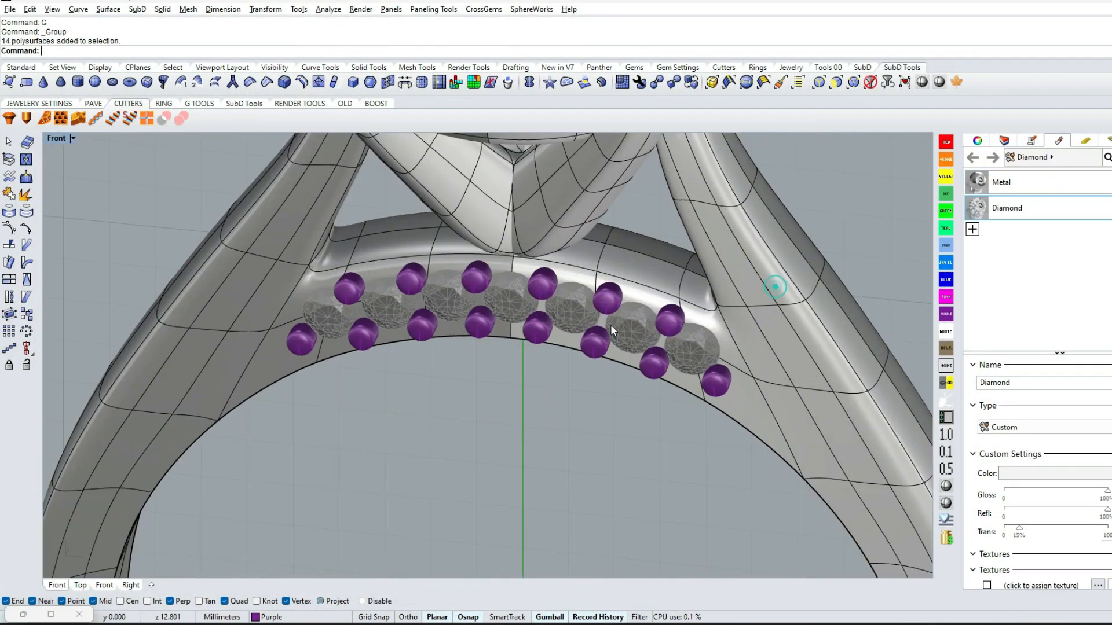
left_click(611, 325)
right_click(977, 214)
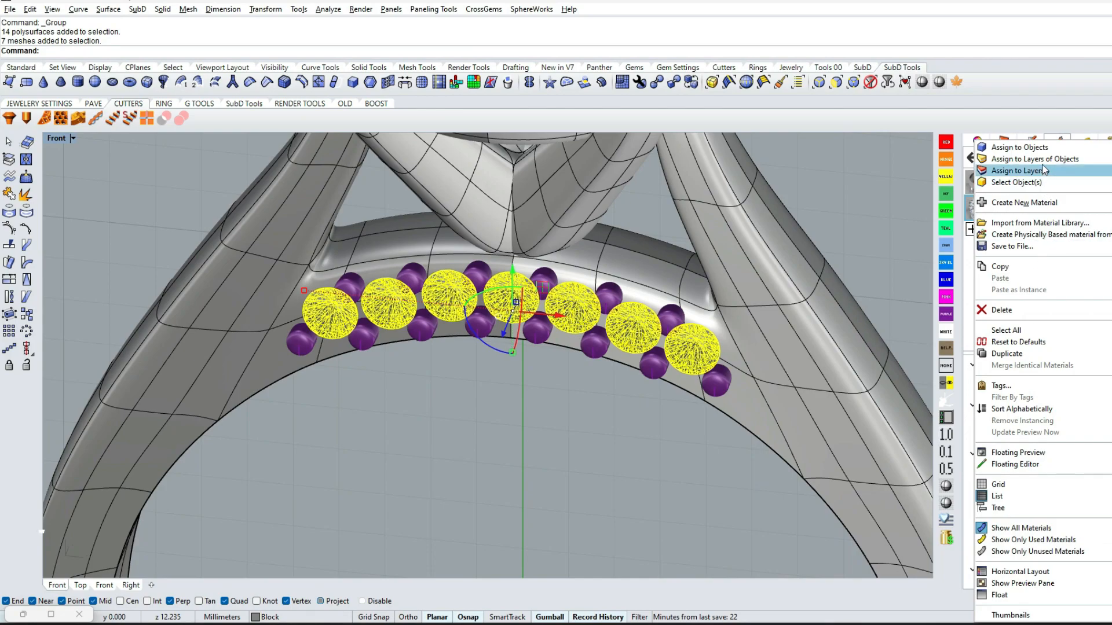
left_click(1034, 149)
Group the small prongs, the shank and the gem head, and assign the Metal material to them
scroll(376, 407, "down", 4)
left_click(553, 422)
left_click(530, 338)
left_click(578, 377)
left_click(628, 317, "shift")
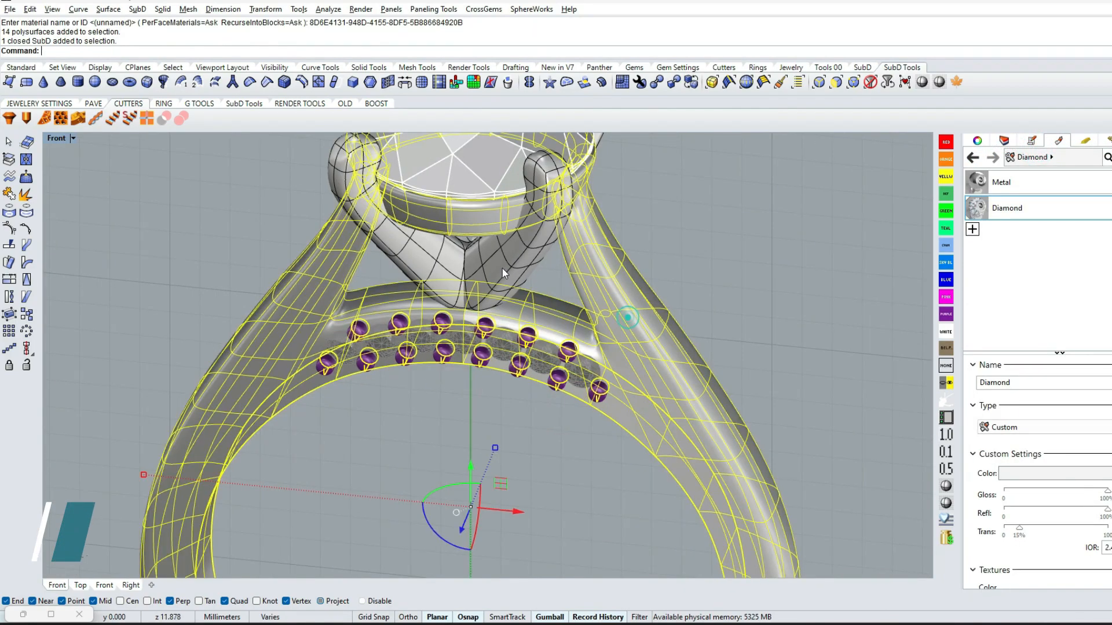
left_click(513, 277, "shift")
scroll(507, 240, "down", 2)
left_click(1001, 182)
right_click(1001, 182)
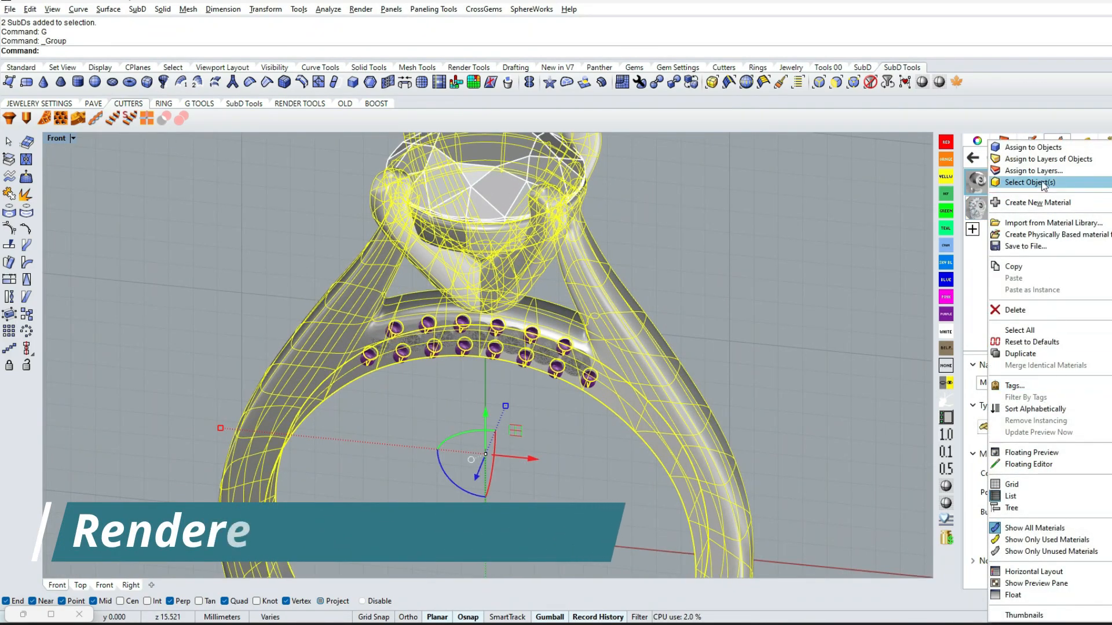
left_click(1033, 77)
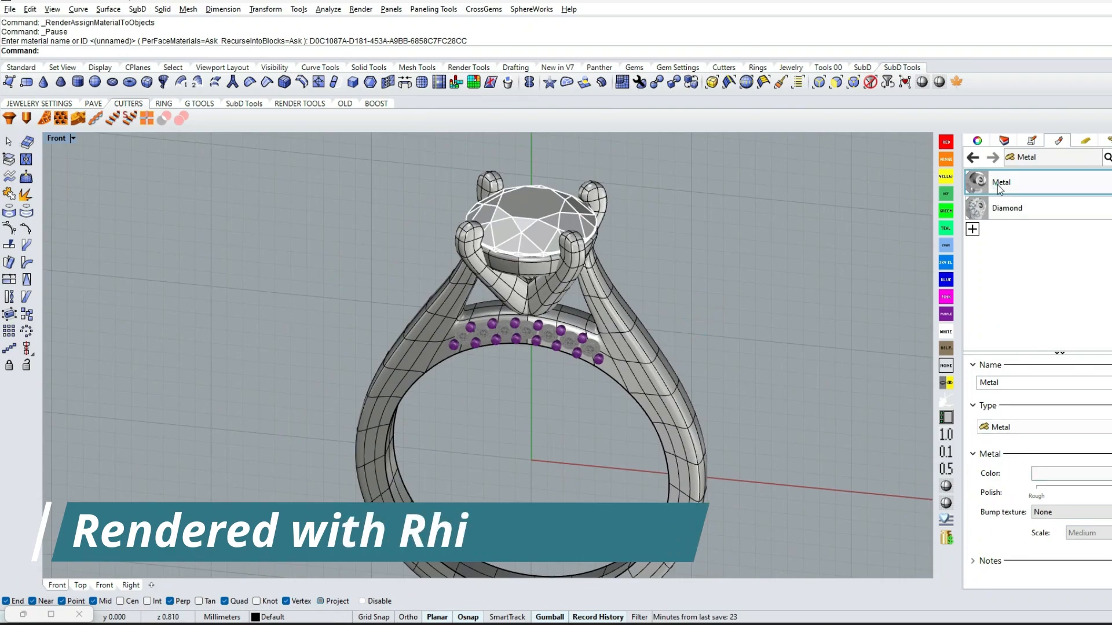
Set the Metal material's color to Gold and switch to a Top viewport in rendered display
left_click(1058, 474)
left_click(704, 223)
left_click(958, 404)
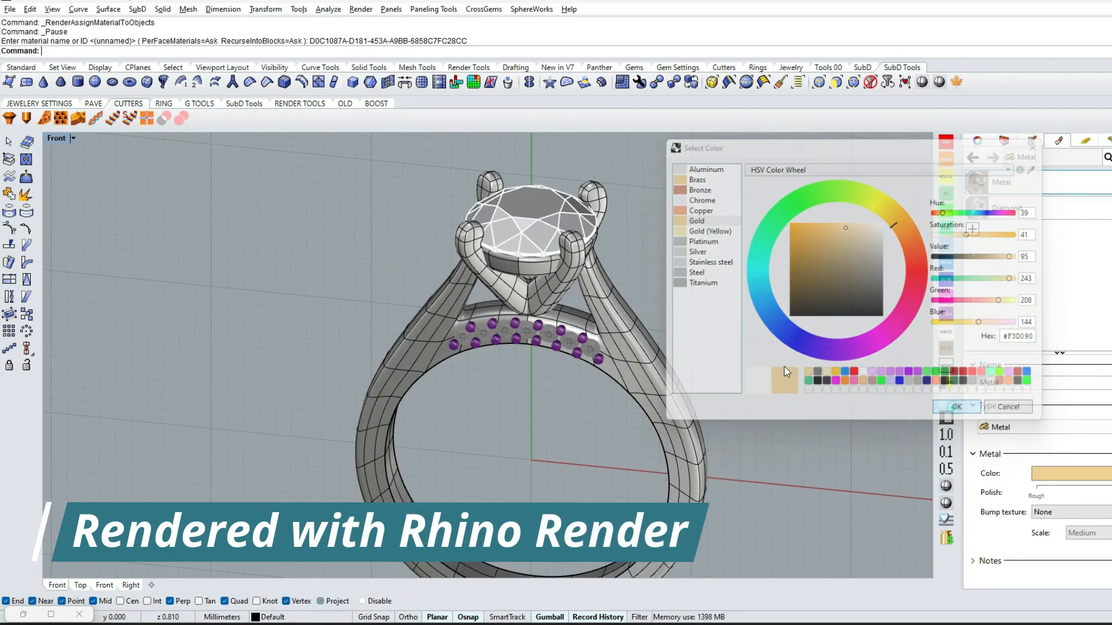
left_click(73, 139)
left_click(157, 69)
key("ctrl+F1")
Create a mesh from the round center gem, hide the original gem and assign the Diamond material to the mesh
right_click_drag(650, 301, 586, 334)
left_click(586, 334)
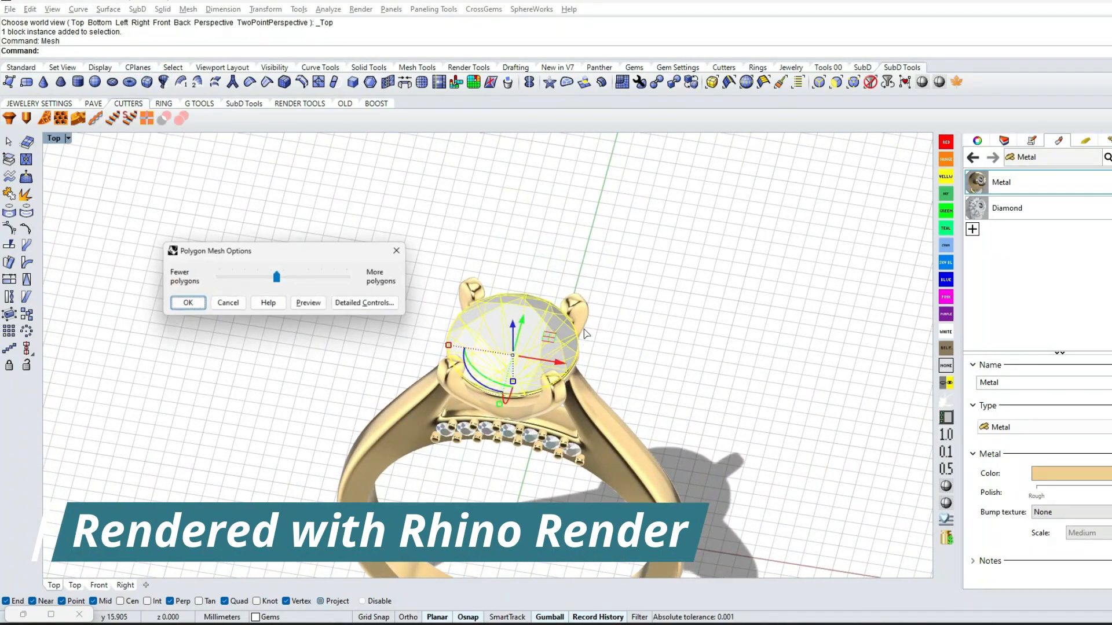
right_click(1008, 209)
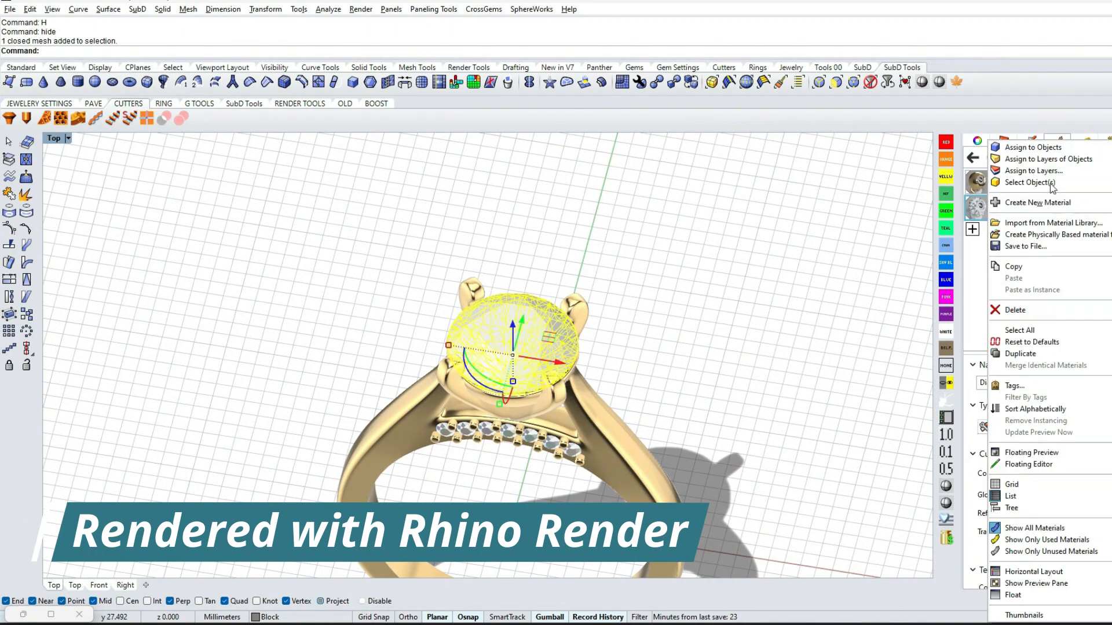
left_click(1008, 223)
Examine the rendered ring from all sides by running the Turntable command at a speed of about 28
right_click_drag(776, 345, 531, 307)
scroll(504, 325, "down", 4)
scroll(504, 318, "up", 4)
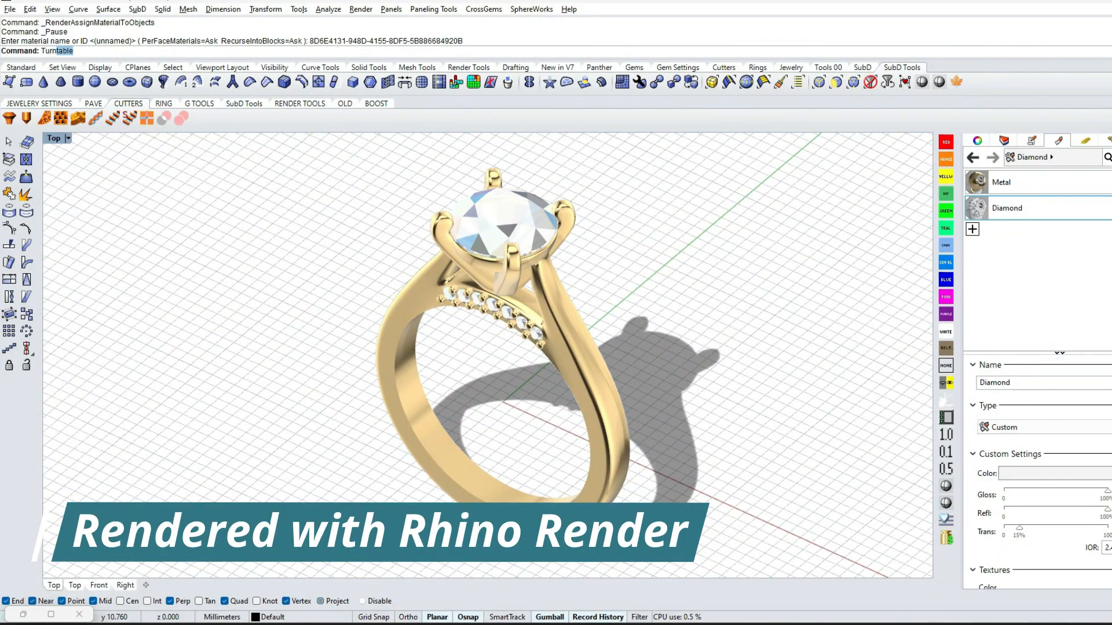
type("Turn")
key("Return")
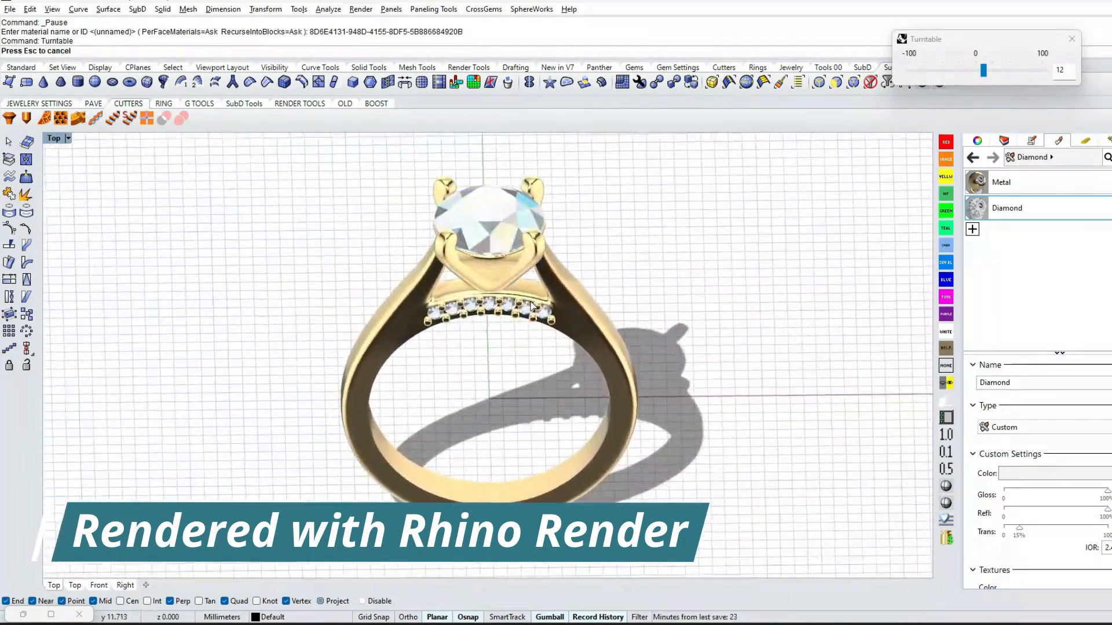
left_click_drag(979, 71, 995, 75)
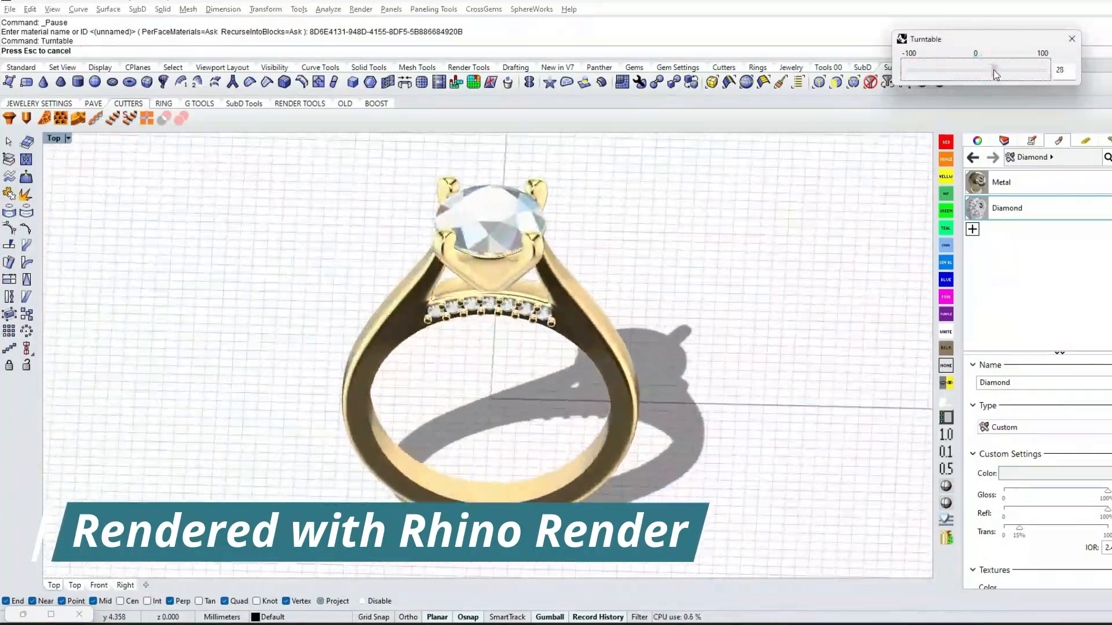
key("Escape")
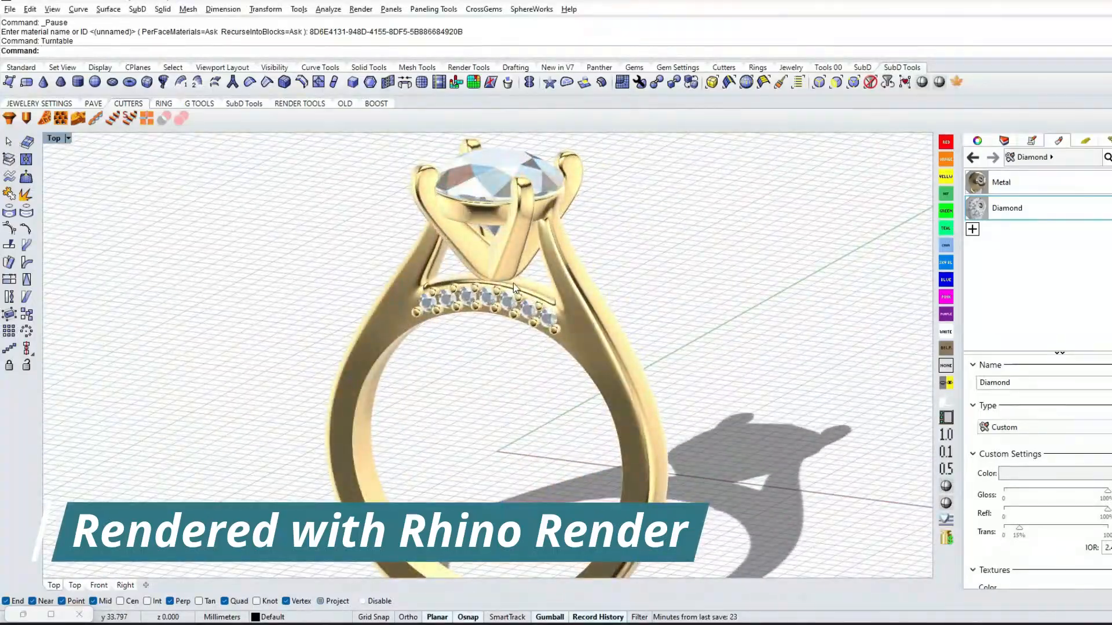
Group the round center gem mesh with the small gem meshes and hide them
left_click(500, 237)
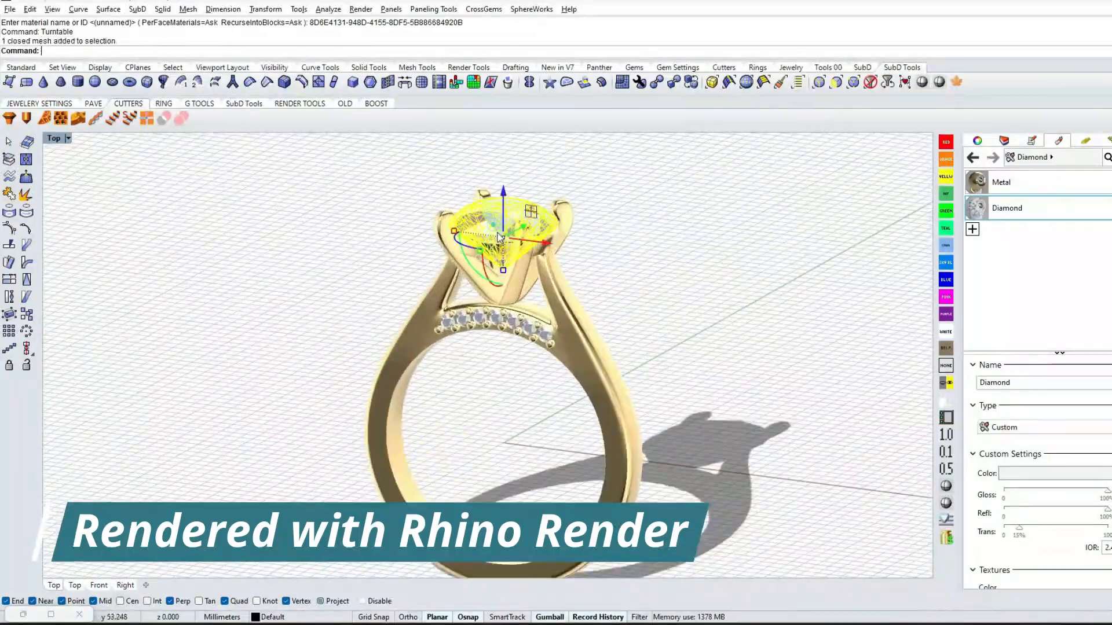
scroll(546, 327, "up", 6)
left_click(544, 337, "shift")
left_click(579, 372)
type("G")
key("Return")
type("H")
key("Return")
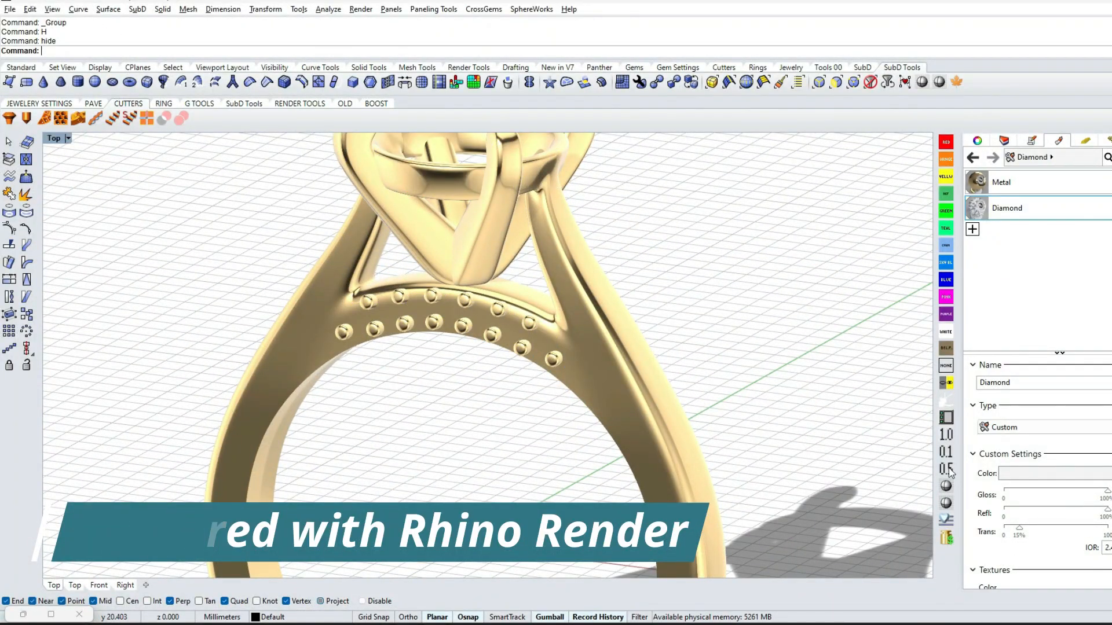
Show the hidden gem cutters in shaded display and subtract them from the ring with a Boolean difference, keeping the input objects
left_click(948, 506)
type("ss")
key("Return")
left_click(496, 342)
key("Return")
left_click(588, 347)
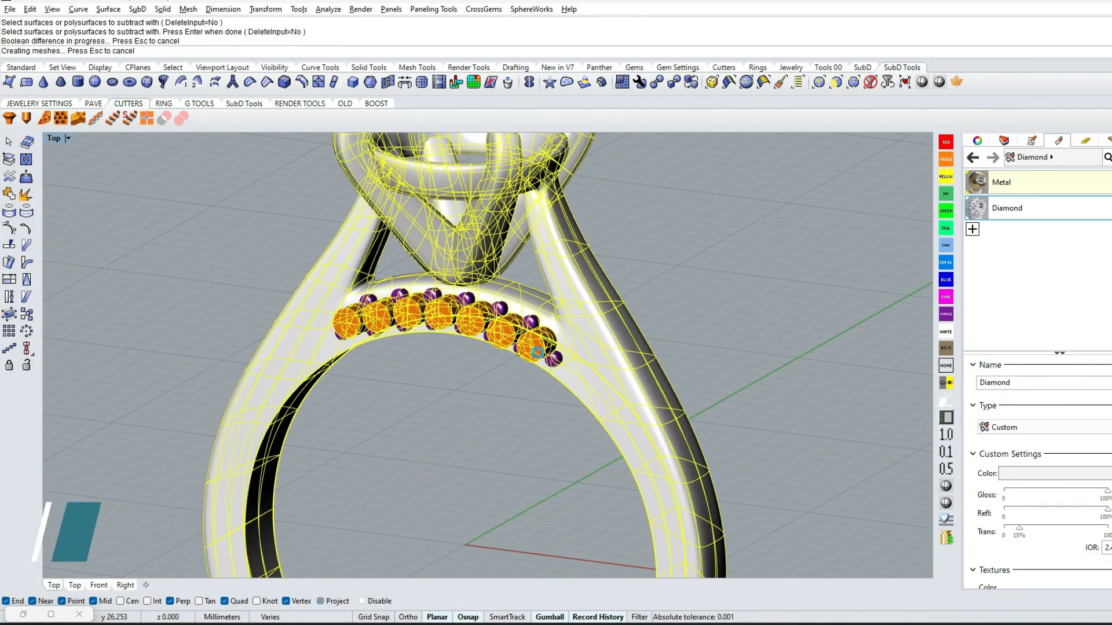
Show the hidden original small gems and the original round center gem
key("Escape")
right_click_drag(540, 337, 485, 380)
type("ss")
key("Return")
left_click(491, 316)
key("Return")
right_click_drag(492, 322, 535, 371)
type("ss")
key("Return")
left_click(483, 226)
key("Return")
key("Return")
Color the round center gem and the seven small gems light blue
scroll(509, 275, "down", 4)
right_click_drag(523, 323, 514, 351)
scroll(514, 351, "up", 4)
left_click(513, 376)
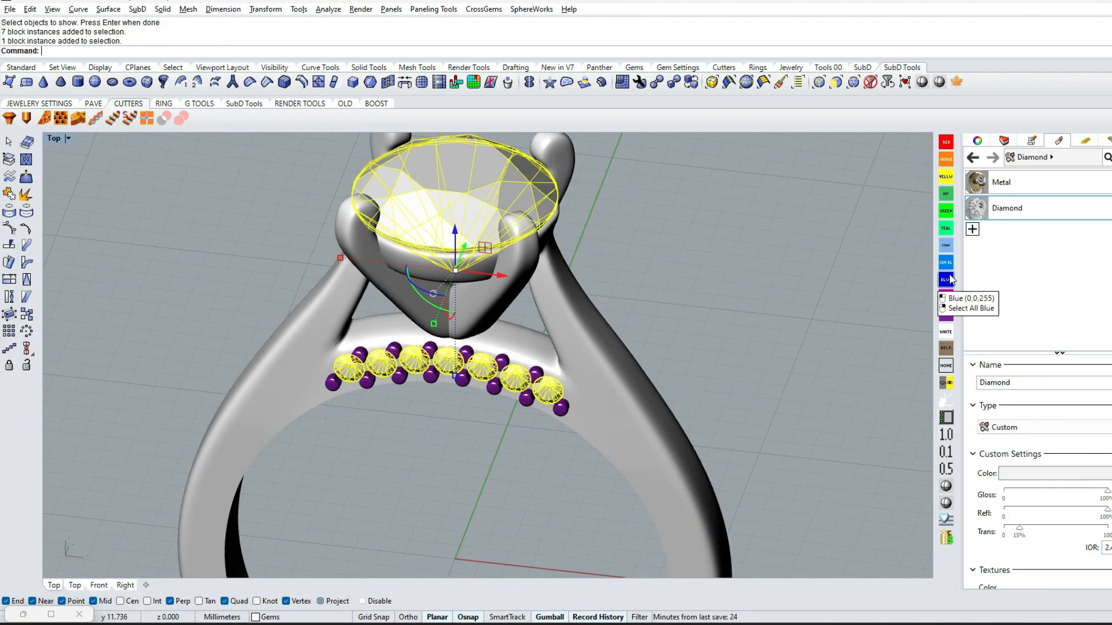
key("Escape")
Color the shank, gem head and small prongs green
left_click(595, 425)
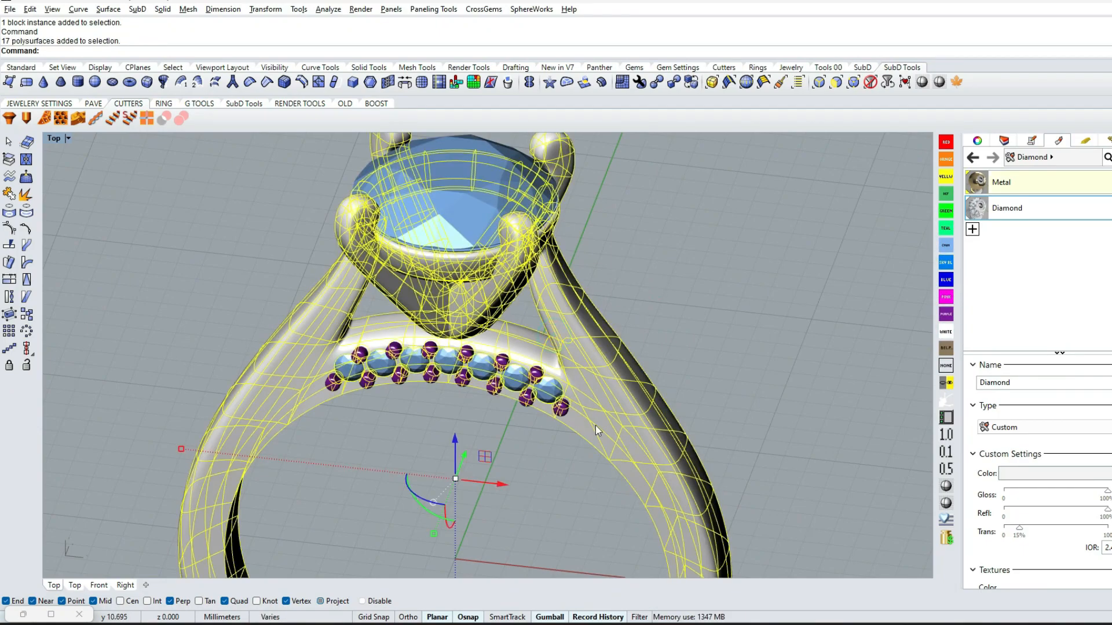
left_click(946, 193)
right_click_drag(660, 293, 500, 312)
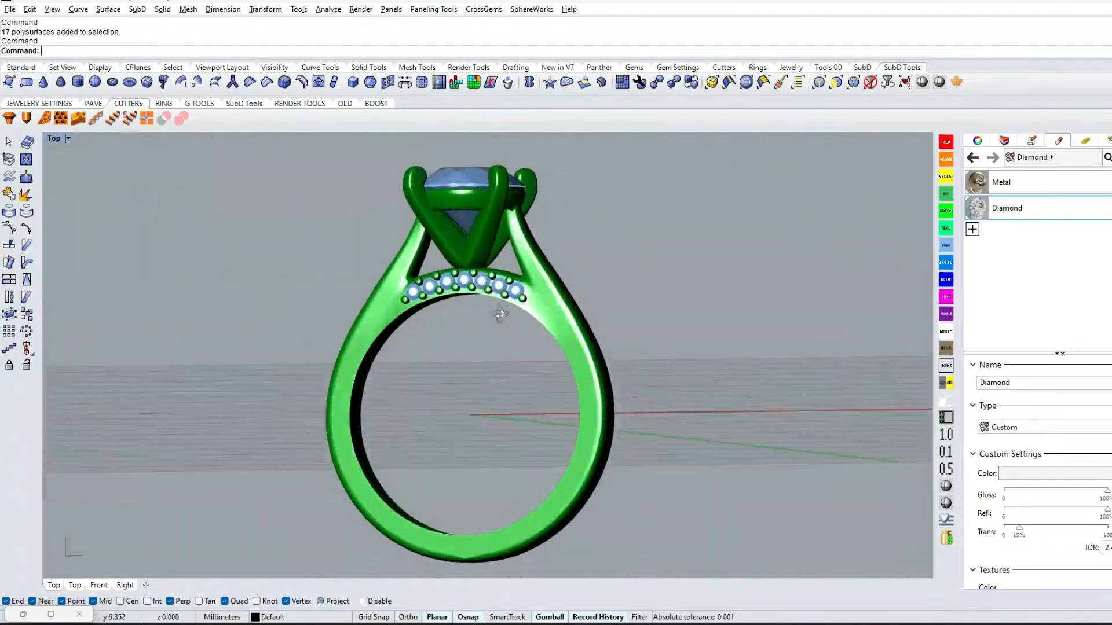